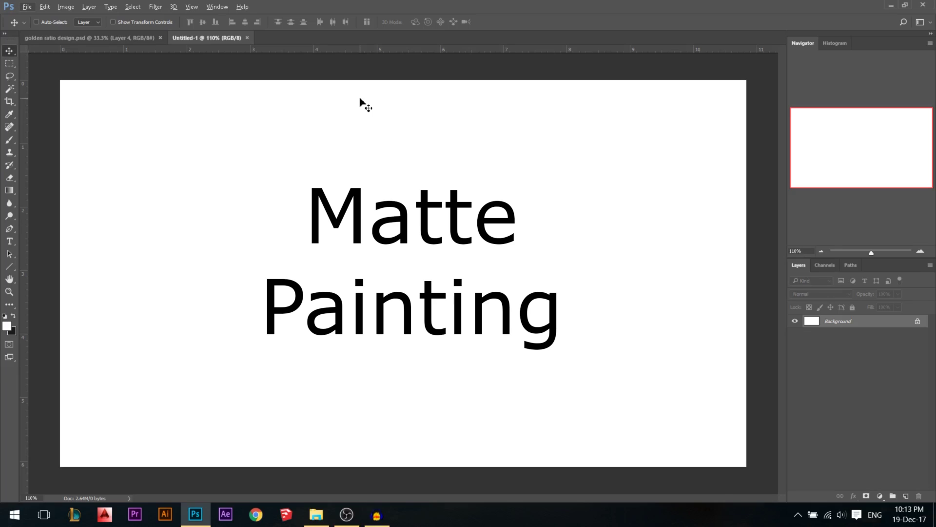
- Look at the golden ratio design document as a composition reference, returning to the blank Untitled-1 canvas
left_click(97, 40)
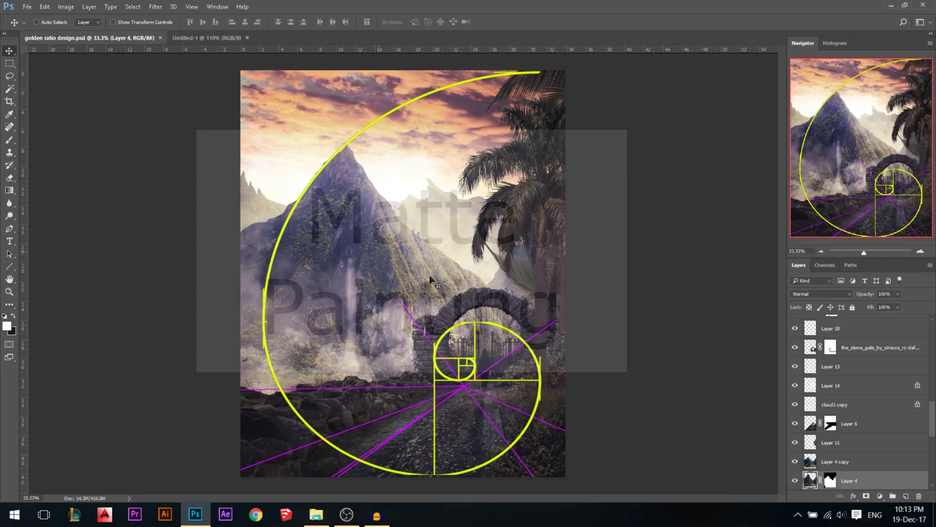
left_click(208, 38)
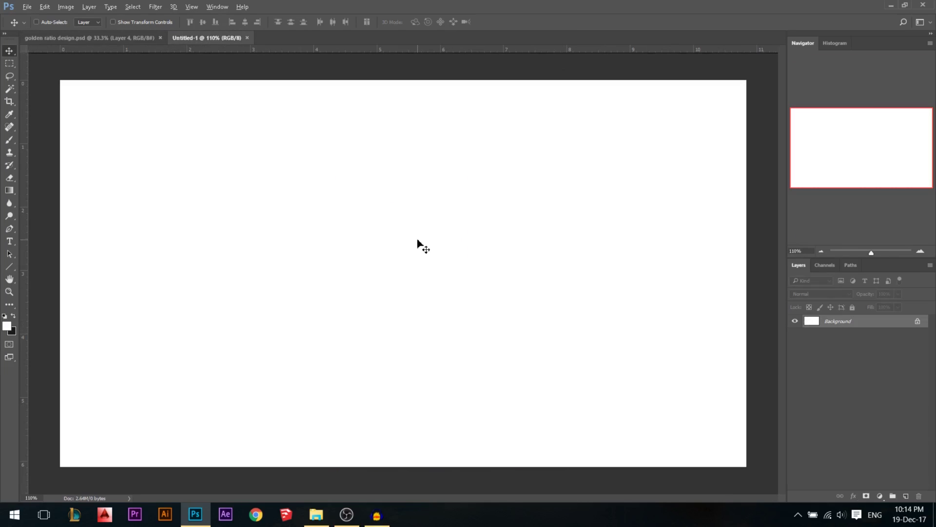
key("ctrl+1")
key("ctrl+0")
- Create a new layer above the Background and name it 1, with the Lasso tool active
left_click(8, 81)
scroll(478, 210, "down", 2)
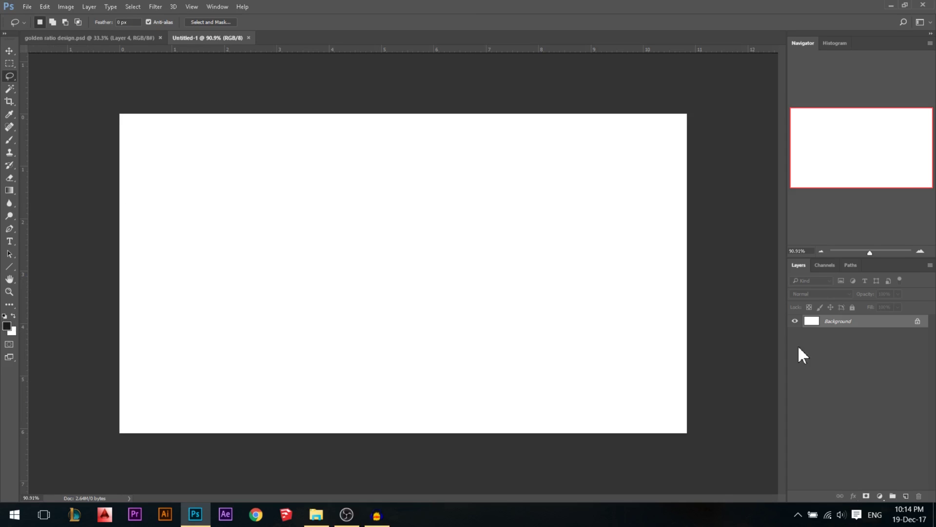
left_click(907, 495)
double_click(834, 322)
type("1")
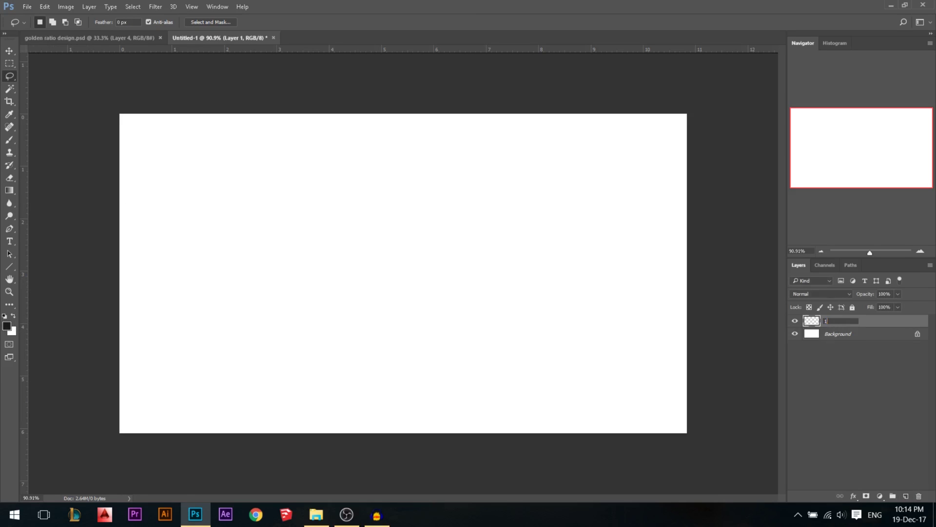
key("Return")
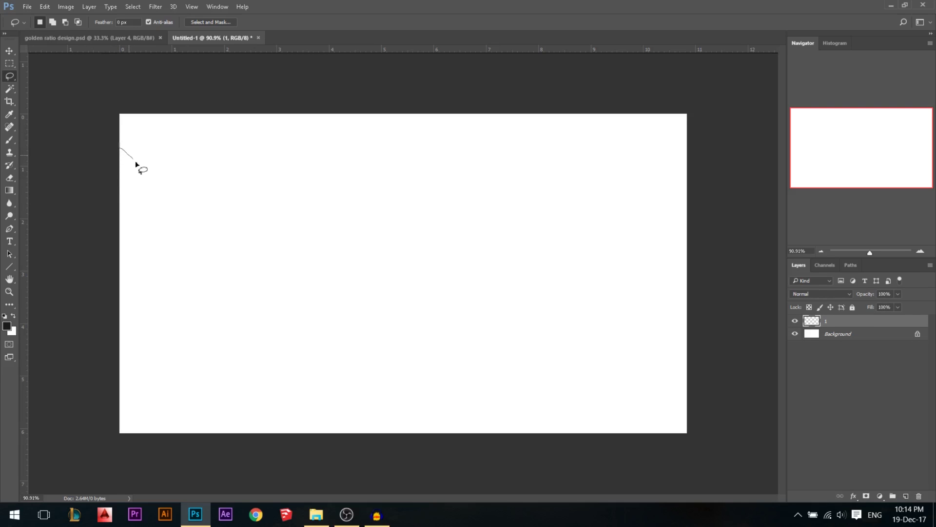
- Lasso a valley-shaped foreground with high slopes at both sides on layer 1, fill it with the dark foreground colour and deselect
mouse_move(136, 164)
left_mouse_down()
mouse_move(148, 215)
mouse_move(191, 296)
left_mouse_up()
mouse_move(204, 334)
left_mouse_down()
mouse_move(265, 356)
mouse_move(318, 356)
mouse_move(333, 345)
mouse_move(387, 371)
mouse_move(411, 351)
mouse_move(557, 377)
mouse_move(598, 337)
mouse_move(623, 248)
mouse_move(686, 155)
mouse_move(703, 176)
mouse_move(734, 295)
mouse_move(727, 439)
mouse_move(694, 456)
mouse_move(498, 483)
mouse_move(80, 479)
left_mouse_up()
key("alt+BackSpace")
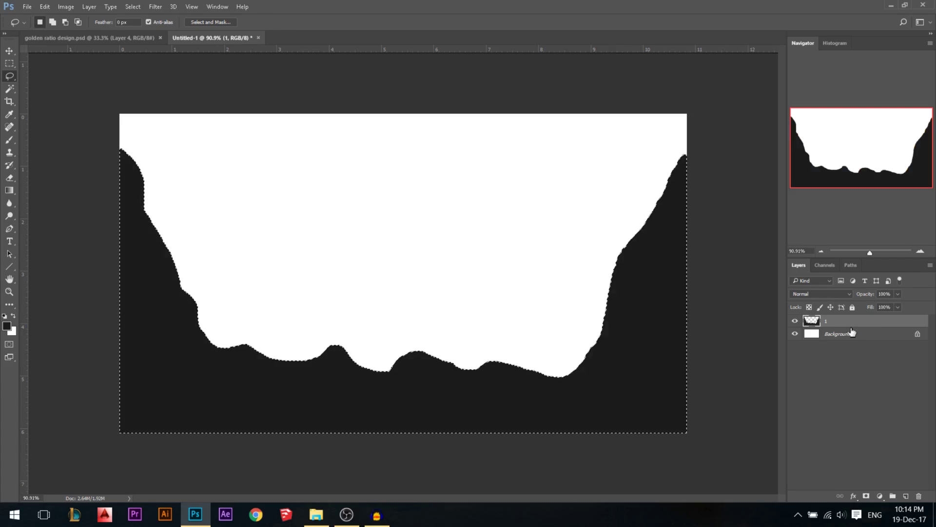
key("ctrl+d")
- Create a new layer between the Background and layer 1 and name it 2
left_click(849, 336)
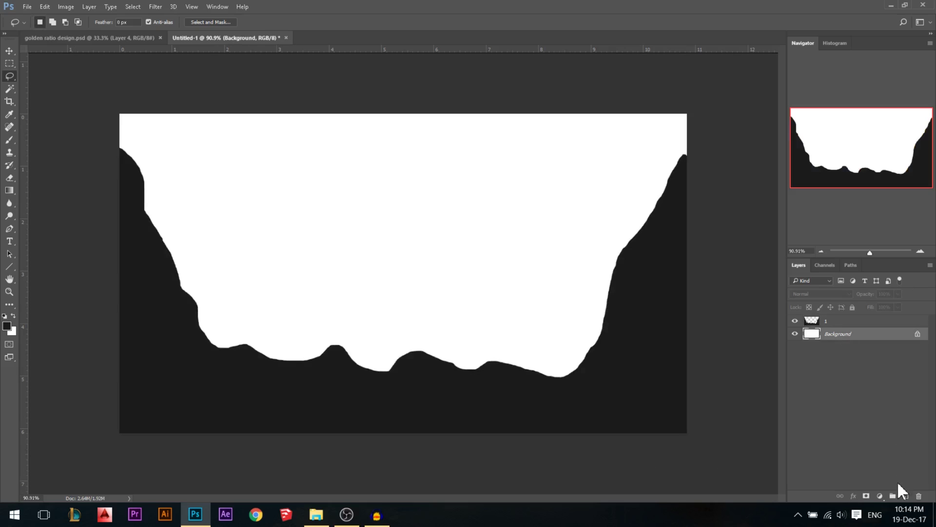
left_click(905, 495)
double_click(833, 334)
type("2")
key("Return")
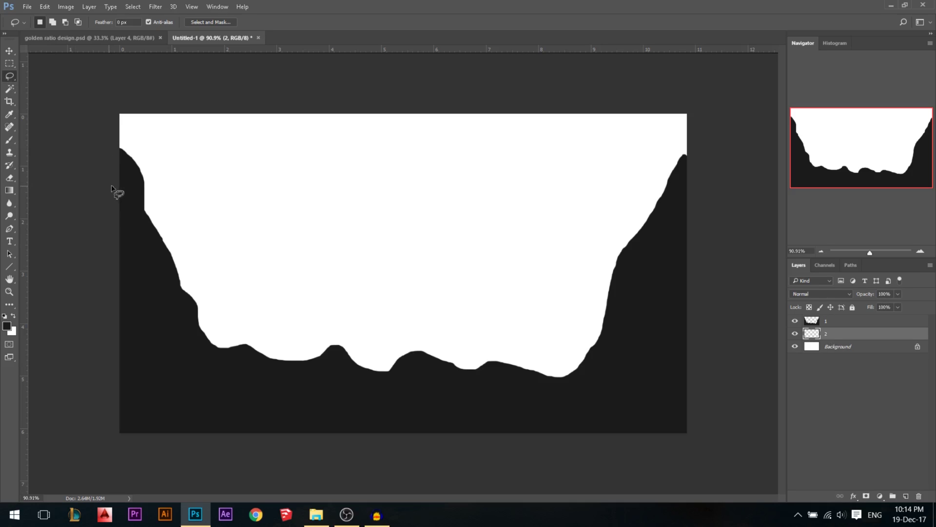
- Lasso a row of tall pointed spikes rising behind the foreground on layer 2, fill it with the dark colour and deselect
mouse_move(118, 187)
left_mouse_down()
mouse_move(166, 298)
mouse_move(195, 323)
mouse_move(214, 295)
mouse_move(222, 337)
mouse_move(235, 279)
mouse_move(258, 351)
mouse_move(319, 321)
mouse_move(328, 354)
mouse_move(343, 304)
mouse_move(333, 265)
mouse_move(347, 359)
mouse_move(340, 271)
mouse_move(360, 373)
mouse_move(397, 374)
mouse_move(409, 356)
mouse_move(413, 364)
mouse_move(400, 297)
mouse_move(444, 380)
mouse_move(463, 384)
mouse_move(463, 298)
mouse_move(481, 316)
mouse_move(493, 372)
mouse_move(522, 279)
mouse_move(521, 378)
mouse_move(548, 379)
mouse_move(574, 298)
mouse_move(616, 404)
mouse_move(158, 400)
mouse_move(101, 317)
left_mouse_up()
key("alt+BackSpace")
key("ctrl+d")
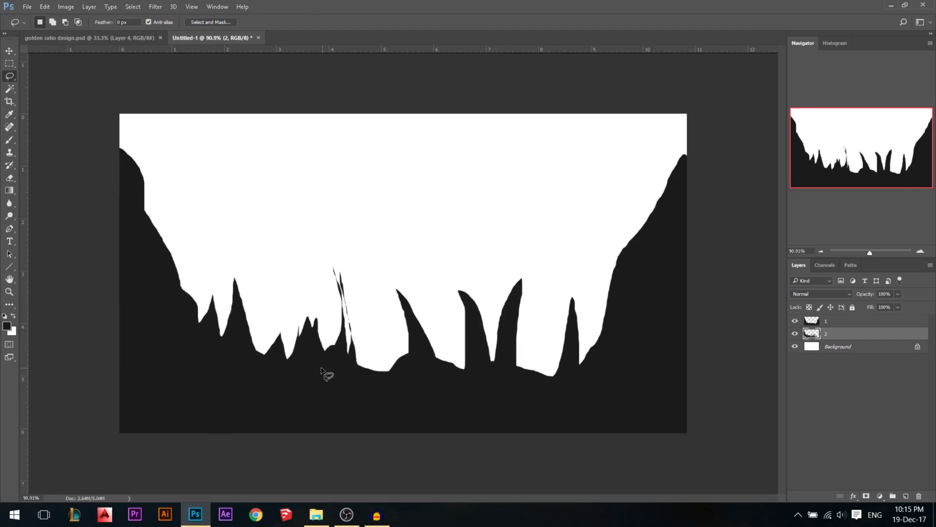
- Fill the split spike left of the canvas centre as one solid curved spike and delete the stray sliver along its edge
mouse_move(328, 362)
left_mouse_down()
mouse_move(342, 315)
mouse_move(336, 269)
mouse_move(363, 373)
mouse_move(359, 385)
mouse_move(349, 381)
left_mouse_up()
key("alt+BackSpace")
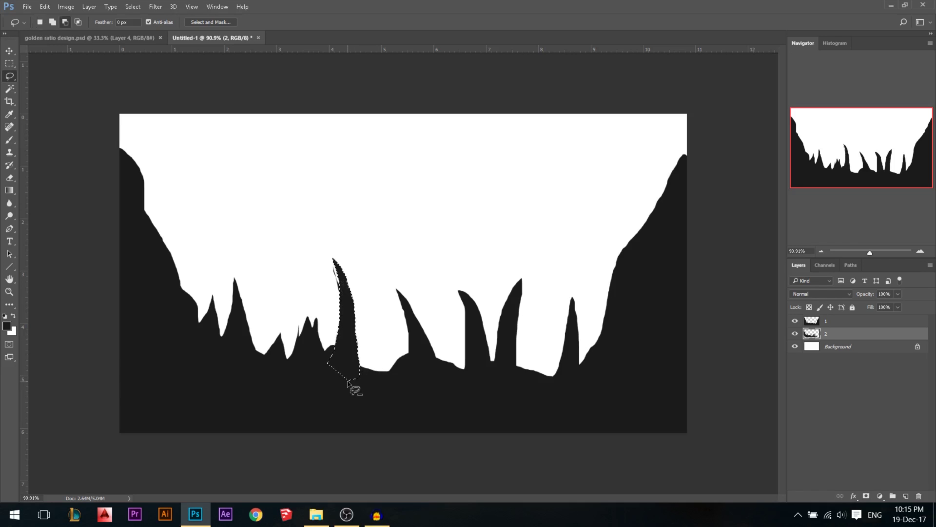
key("ctrl+d")
scroll(367, 288, "up", 5, "alt")
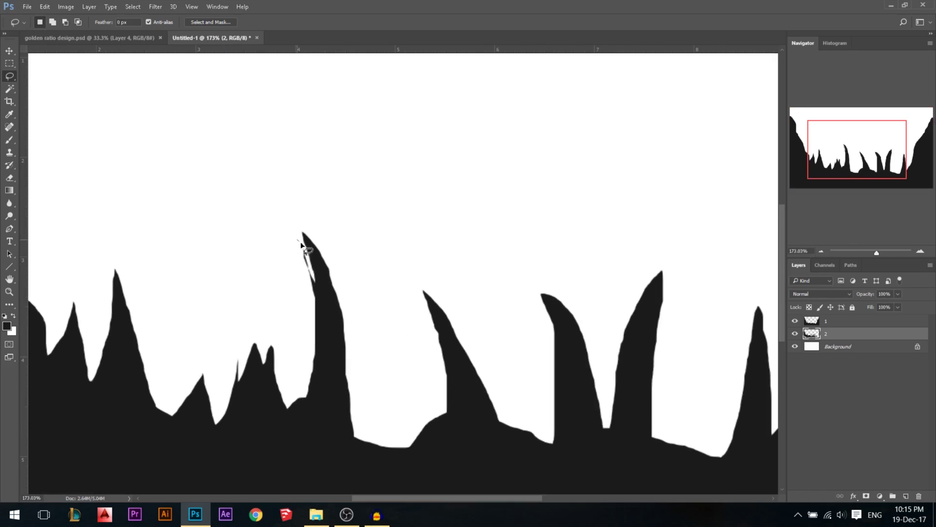
mouse_move(308, 257)
left_mouse_down()
mouse_move(315, 293)
mouse_move(303, 310)
mouse_move(249, 314)
left_mouse_up()
key("Delete")
key("ctrl+d")
- Delete the curved spike just right of the canvas centre on layer 2 and fill a shorter pointed spike in its place
scroll(286, 246, "down", 5, "alt")
scroll(478, 337, "up", 2)
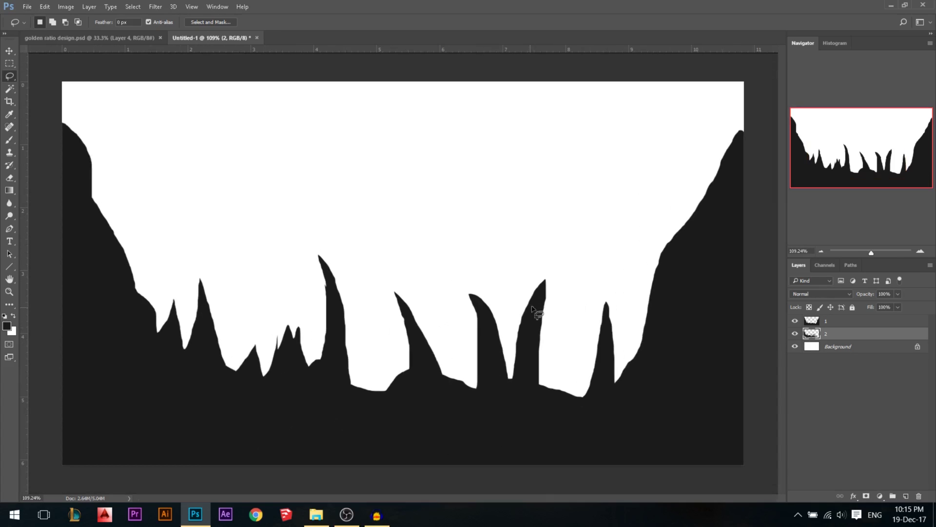
mouse_move(477, 284)
left_mouse_down()
mouse_move(503, 318)
mouse_move(512, 379)
mouse_move(482, 391)
mouse_move(461, 349)
left_mouse_up()
key("Delete")
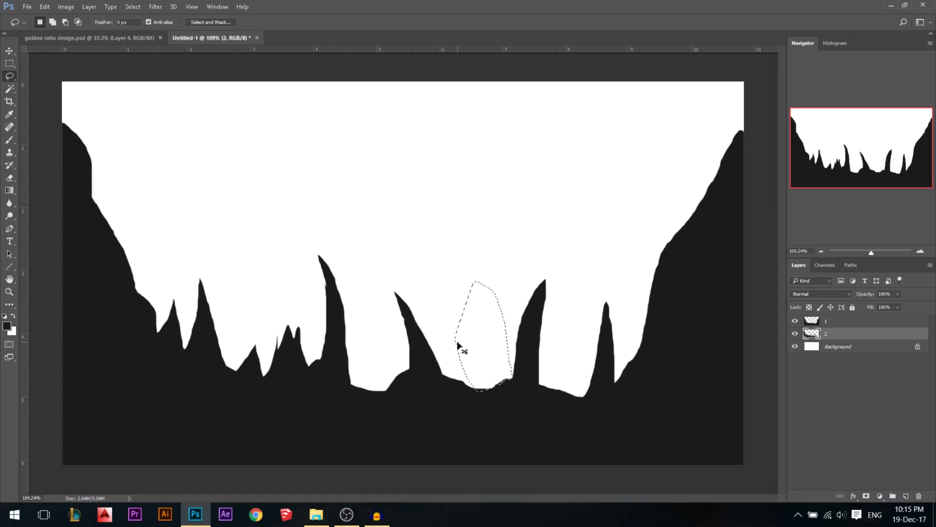
key("ctrl+d")
left_click_drag(507, 391, 487, 346)
left_click_drag(468, 342, 461, 410)
key("alt+BackSpace")
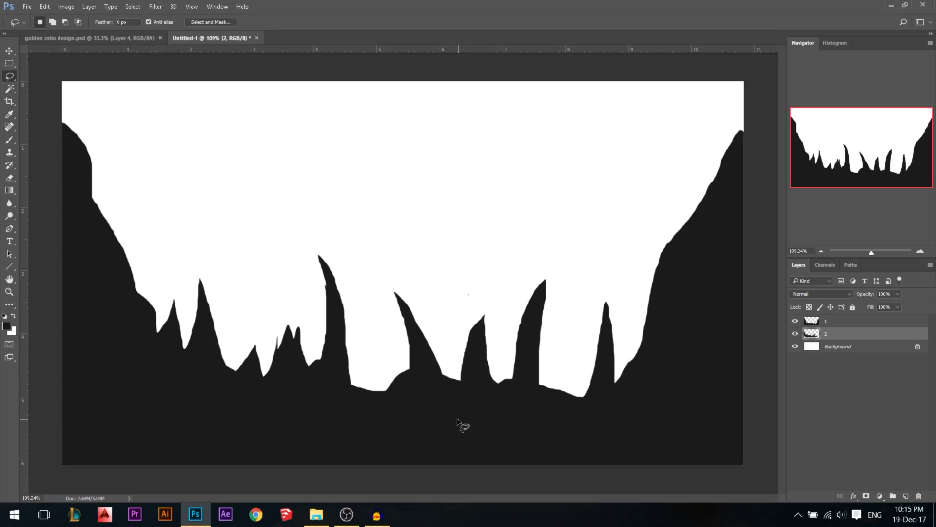
key("v")
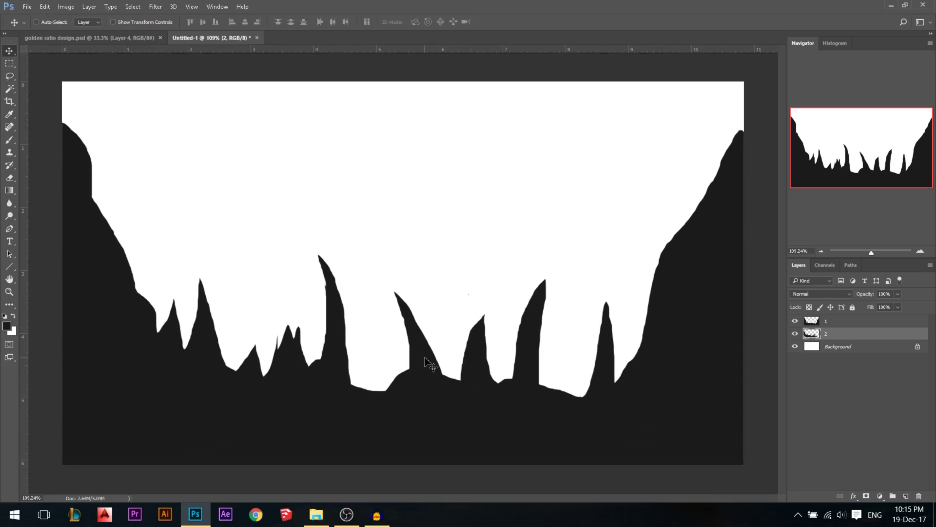
- Create a new layer between the Background and layer 2 and name it 3
left_click(836, 351)
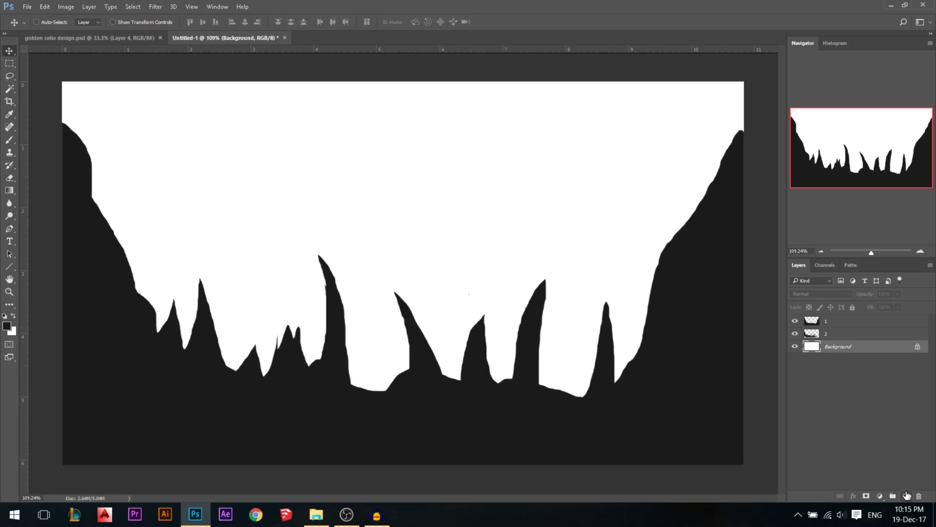
left_click(906, 495)
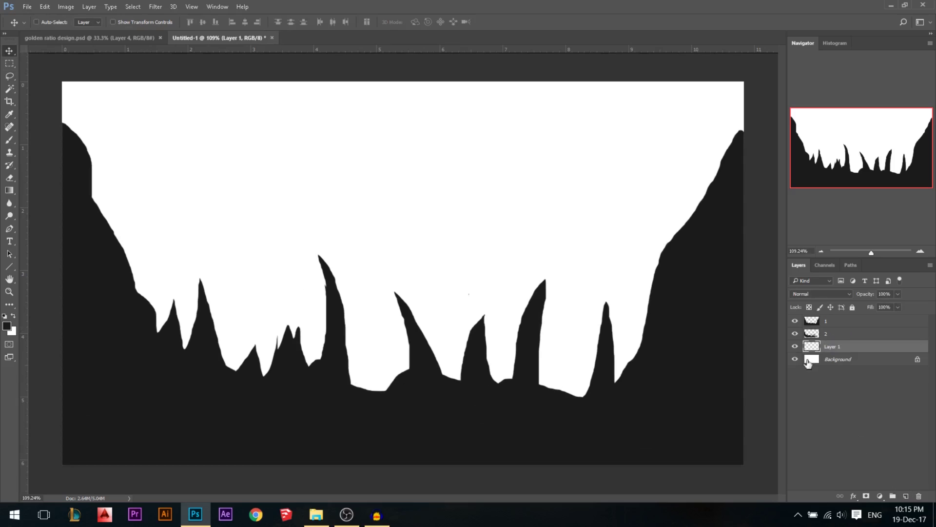
double_click(832, 347)
type("3")
key("Return")
- Lasso a low jagged ridge across the canvas behind the spikes on layer 3, fill it with the dark colour and deselect
left_click(10, 76)
mouse_move(142, 334)
left_mouse_down()
mouse_move(197, 328)
mouse_move(217, 359)
mouse_move(240, 349)
mouse_move(268, 362)
mouse_move(327, 348)
mouse_move(342, 364)
mouse_move(366, 361)
mouse_move(429, 387)
mouse_move(445, 368)
mouse_move(556, 385)
mouse_move(627, 369)
mouse_move(662, 397)
mouse_move(305, 447)
mouse_move(57, 425)
left_mouse_up()
key("alt+BackSpace")
key("ctrl+d")
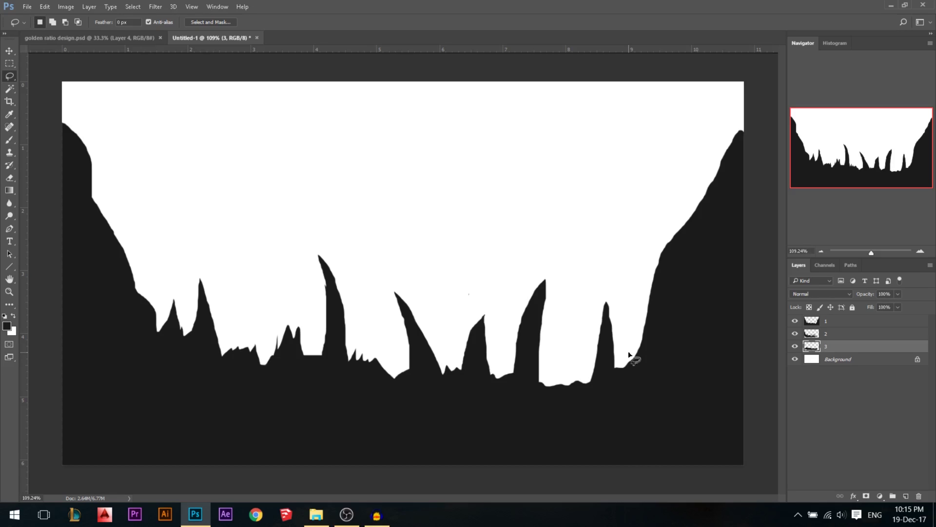
left_click(7, 51)
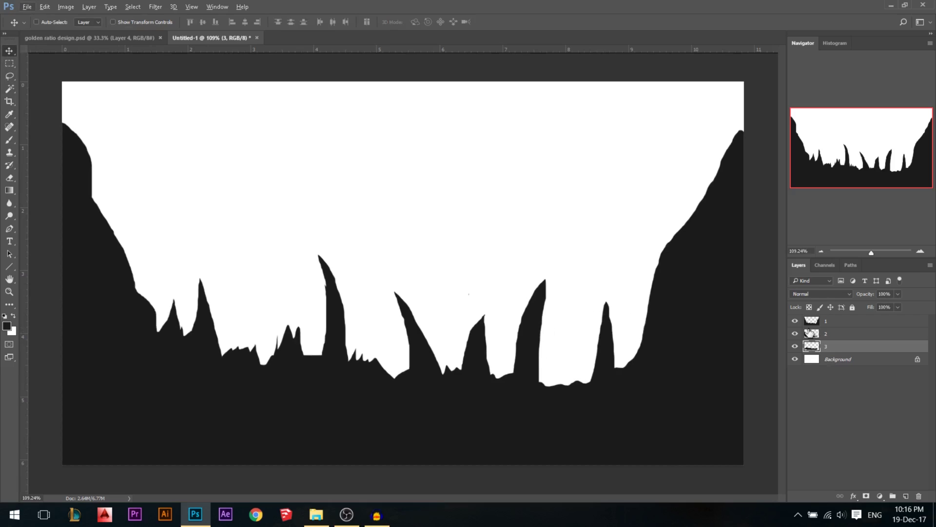
- Lighten layer 1 to dark grey with a Curves adjustment, raising the black point output to about 33
left_click(813, 326)
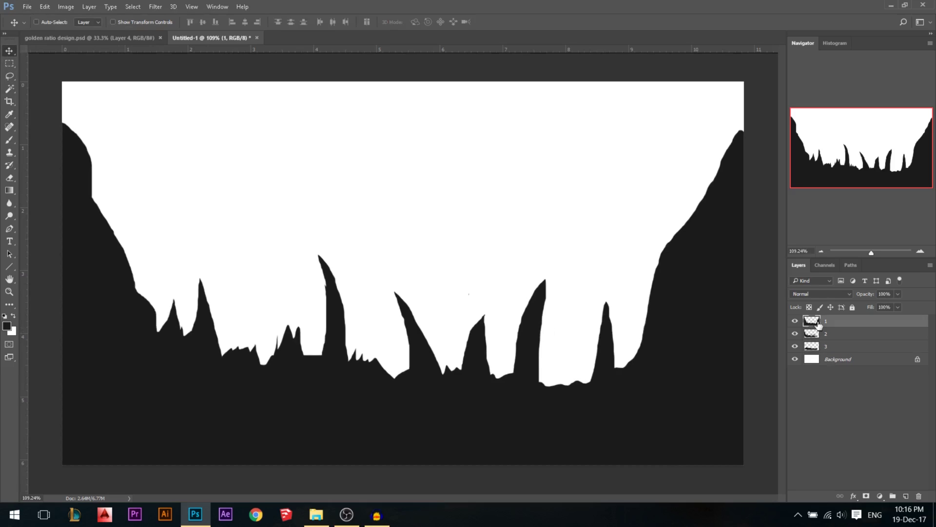
left_click(36, 21)
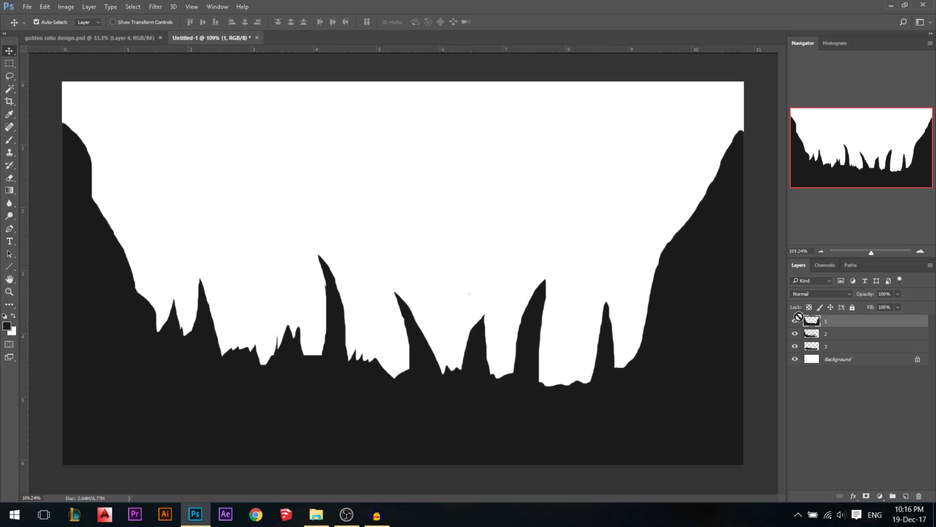
left_click(66, 6)
mouse_move(94, 36)
left_click(249, 58)
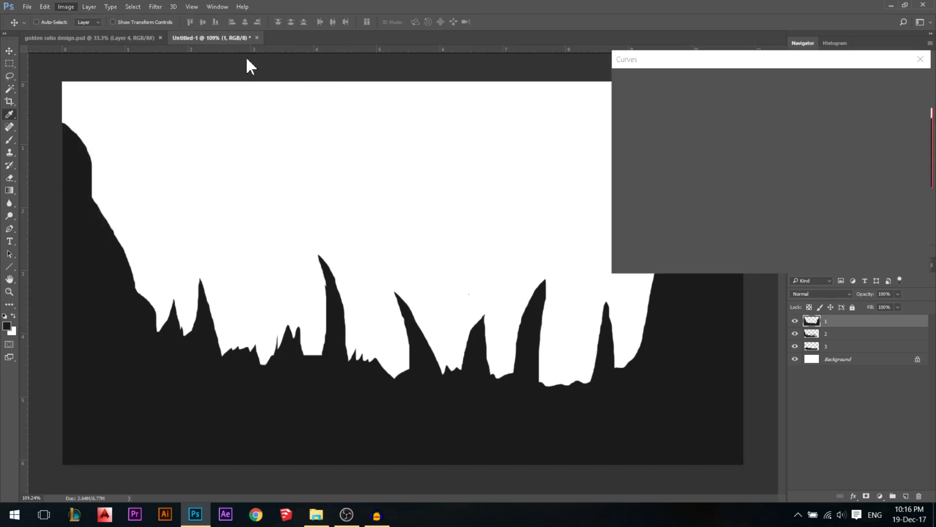
left_click_drag(664, 233, 646, 220)
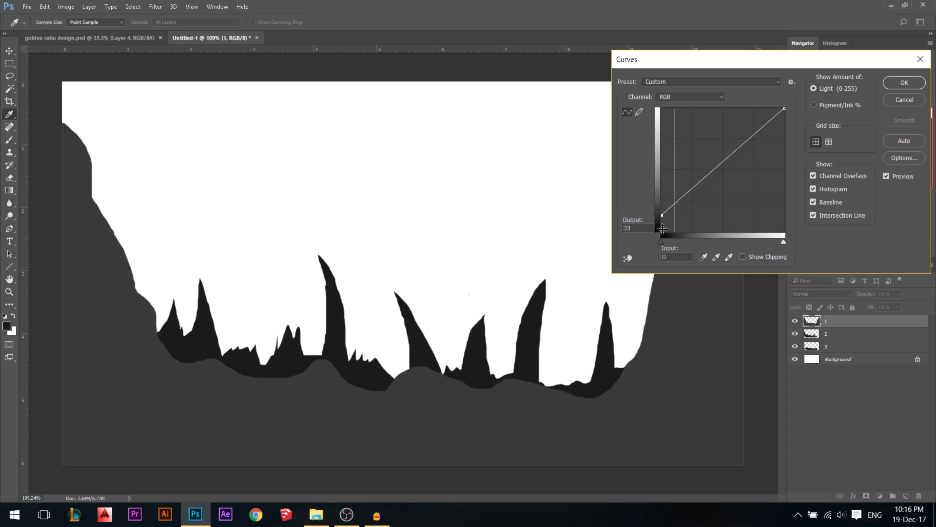
left_click(905, 84)
key("v")
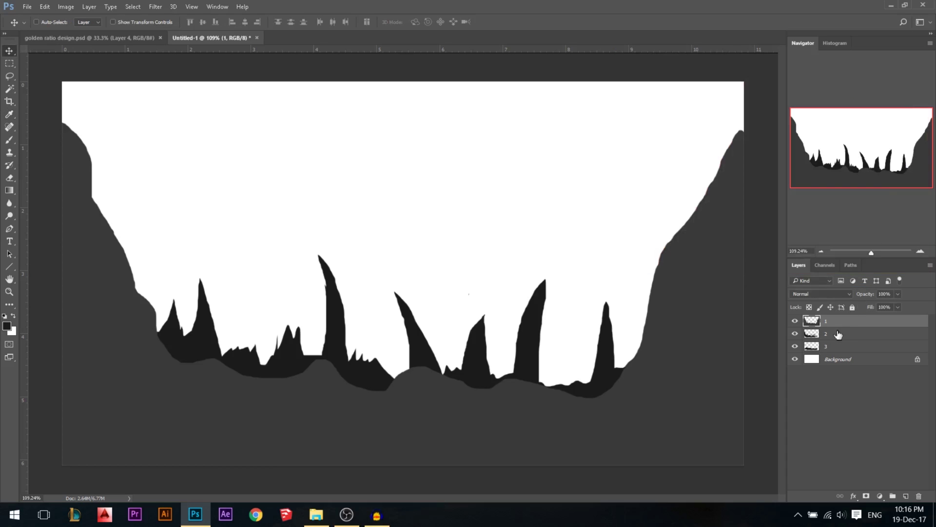
- Lighten the spikes on layer 2 to medium grey with a Curves adjustment by raising the black point output
left_click(838, 334)
key("ctrl+m")
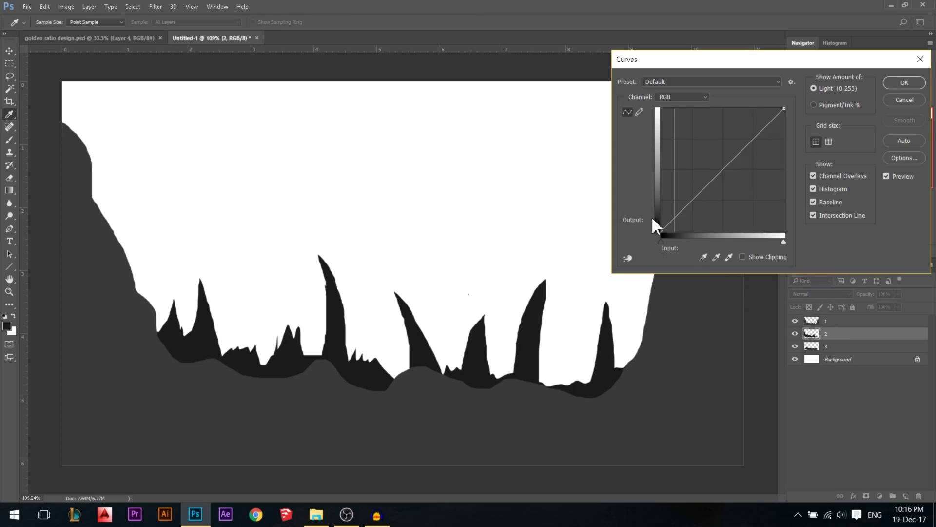
left_click_drag(660, 230, 659, 180)
key("Return")
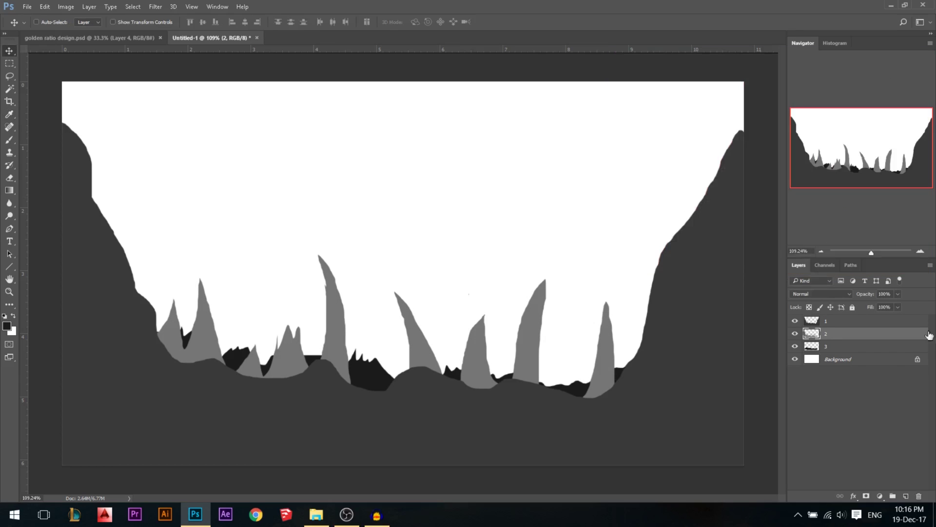
- Lighten the ridge on layer 3 to light grey with a Curves adjustment, raising the black point output to about 158
left_click(879, 347)
key("ctrl+m")
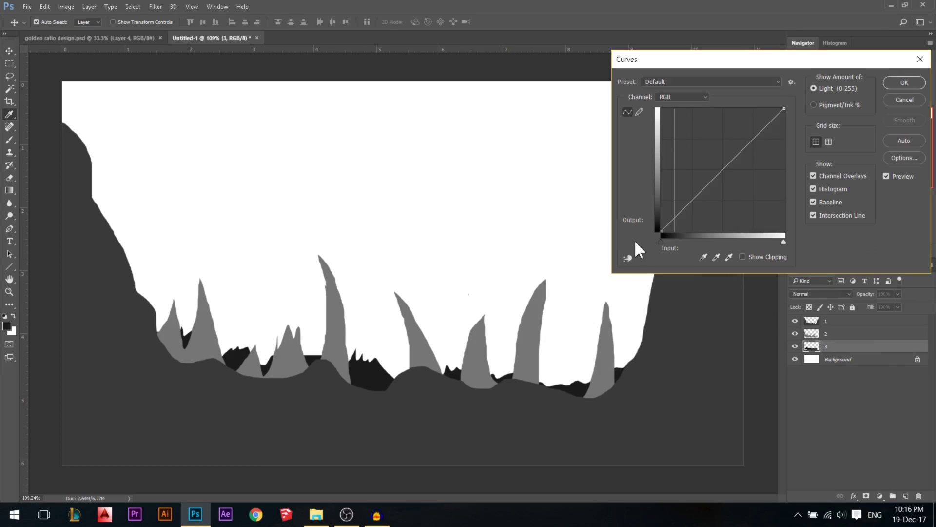
left_click_drag(661, 232, 654, 153)
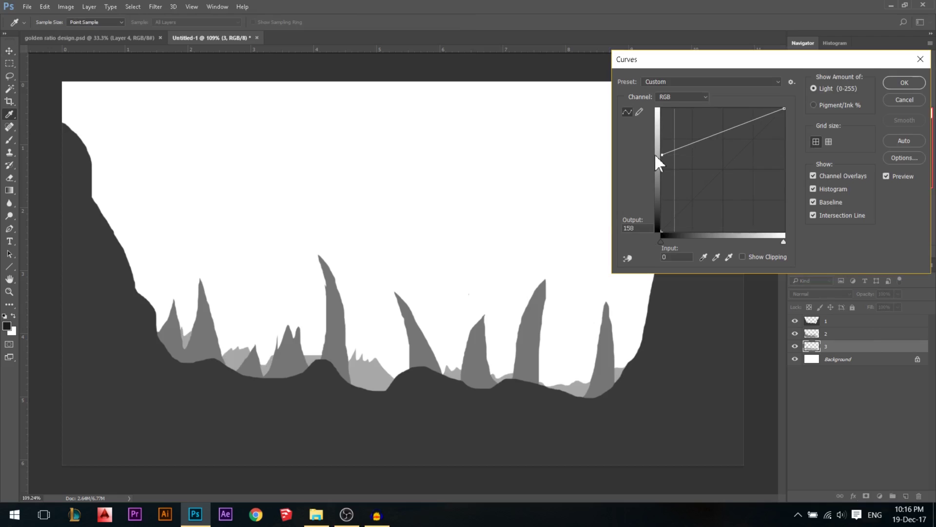
key("Return")
scroll(612, 280, "down", 3)
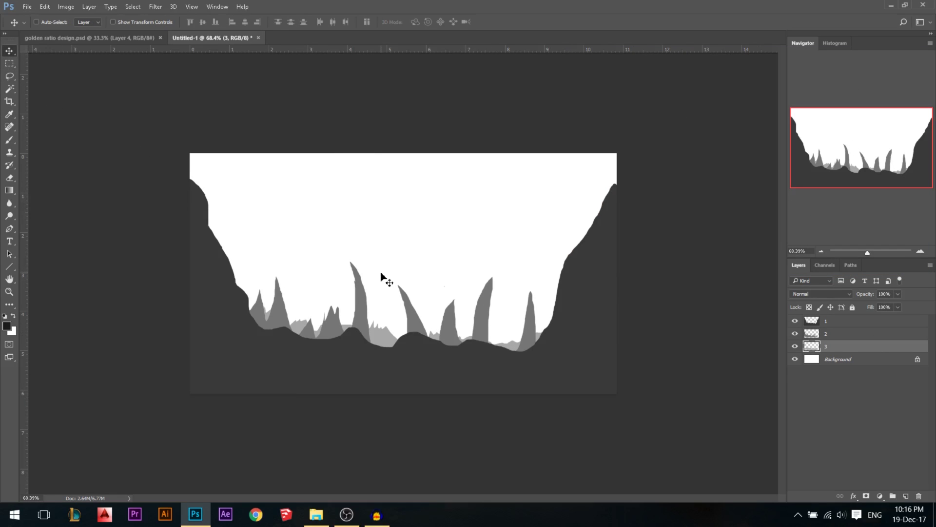
scroll(244, 261, "up", 1)
- Lasso and delete the bulge near the top of the left slope on layer 1 to smooth its outline
left_click(184, 267, "ctrl")
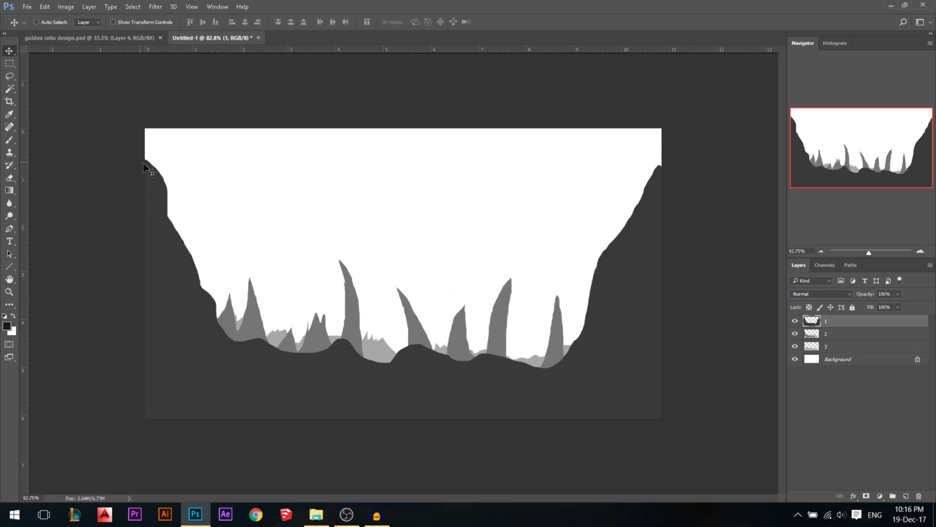
left_click(10, 75)
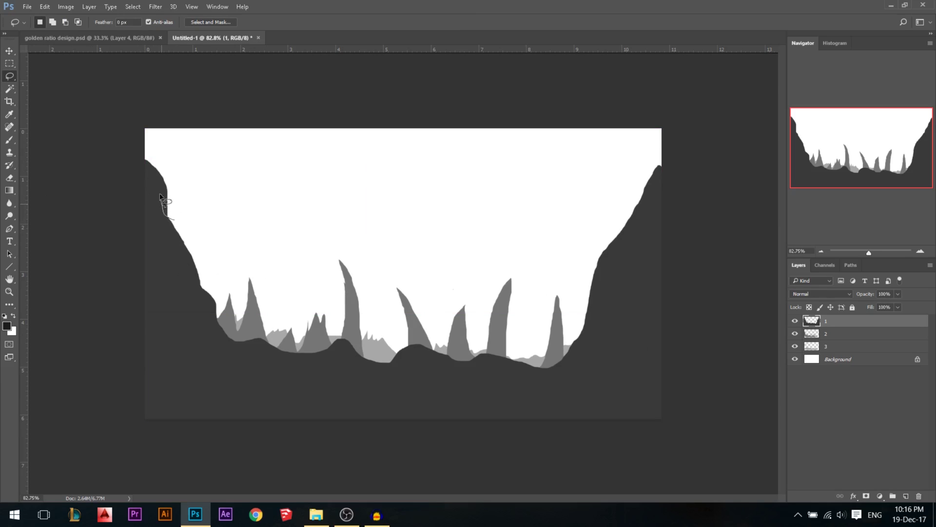
mouse_move(161, 195)
left_mouse_down()
mouse_move(151, 161)
mouse_move(213, 148)
mouse_move(247, 188)
left_mouse_up()
key("Delete")
key("ctrl+d")
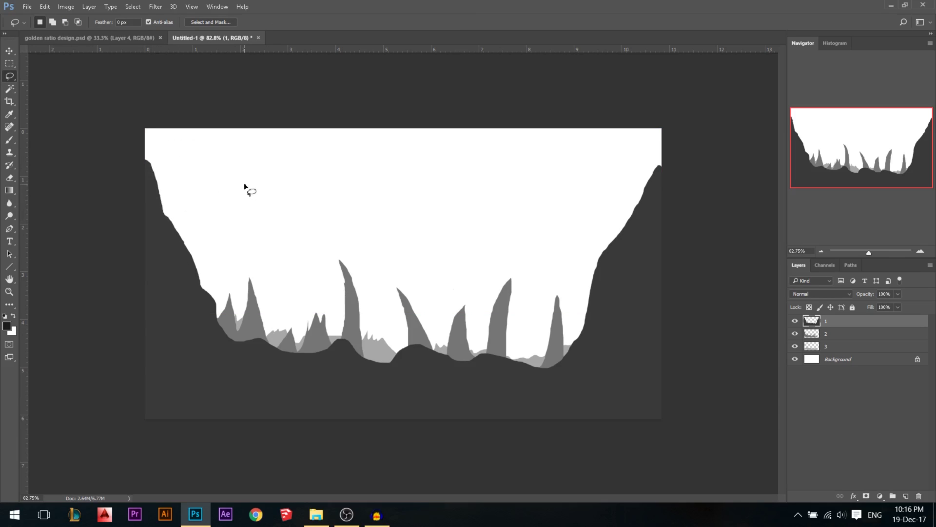
scroll(258, 250, "down", 1)
scroll(273, 278, "up", 2)
left_click(9, 51)
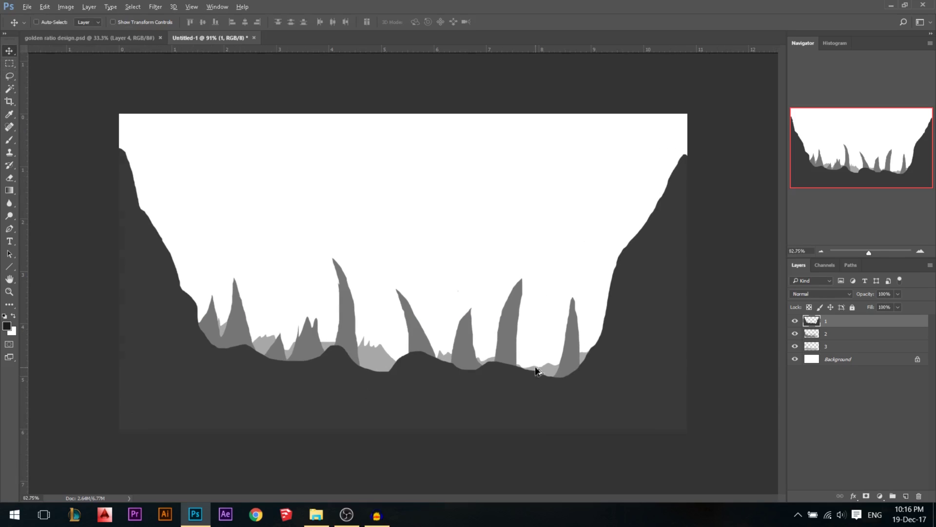
- Place a vertical guide at the horizontal centre of the canvas
scroll(400, 282, "down", 2)
left_click_drag(27, 164, 410, 130)
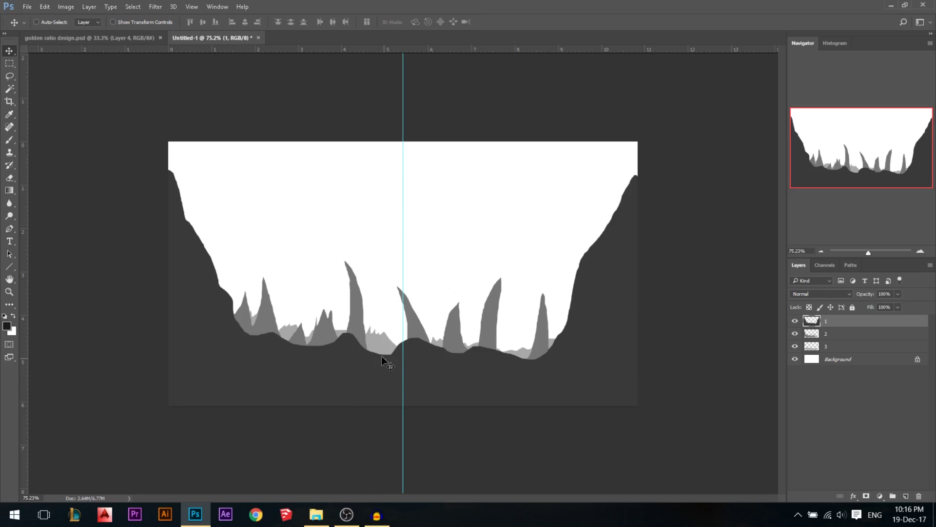
- Free-transform the foreground on layer 1, widening it to about 111% past the canvas's right edge with a 5° horizontal skew
key("ctrl+t")
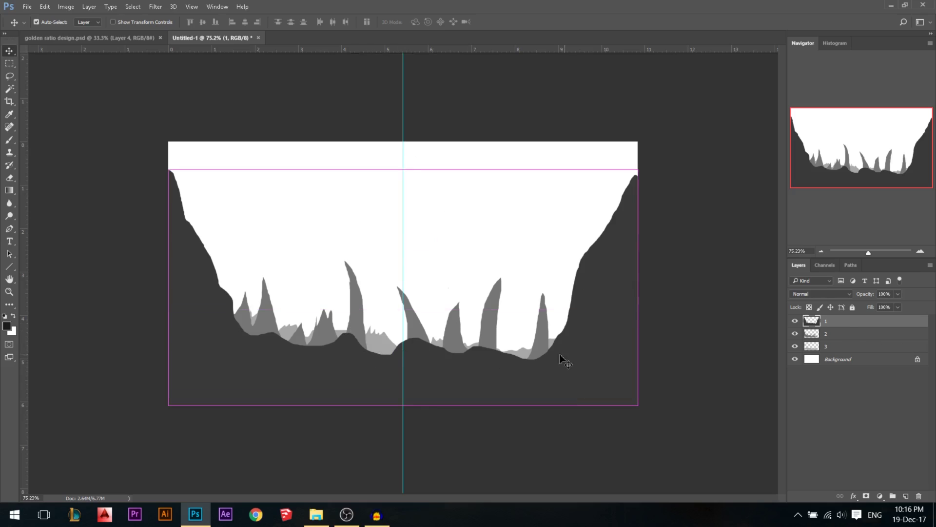
left_click_drag(643, 292, 677, 291)
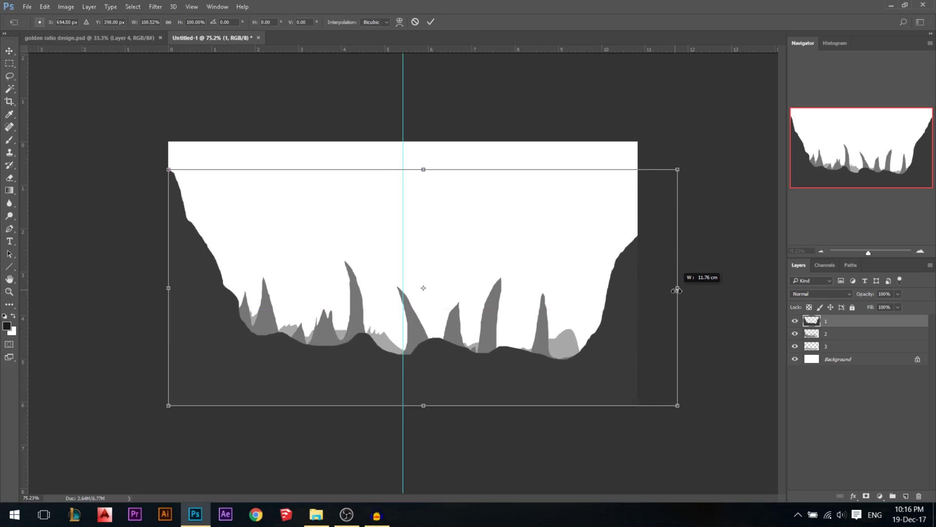
left_click_drag(677, 169, 654, 169)
left_click_drag(517, 315, 523, 320)
left_click_drag(175, 288, 168, 288)
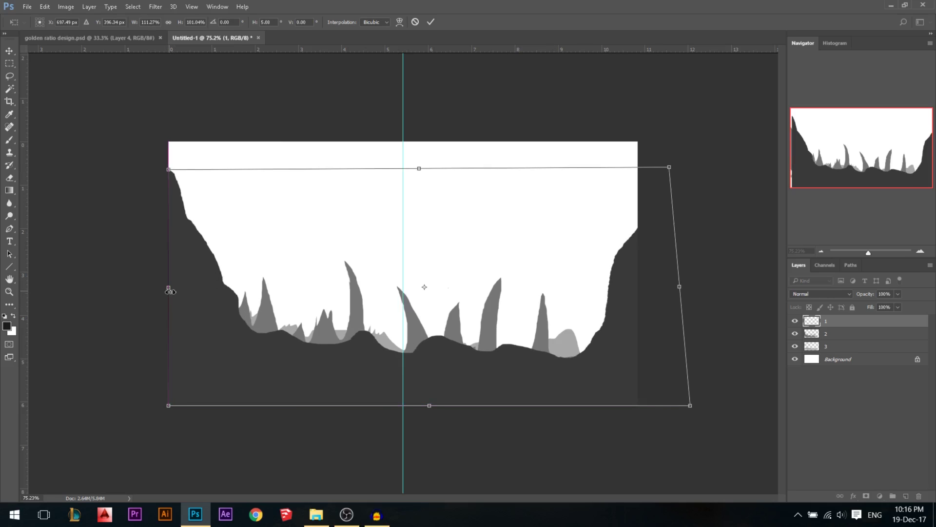
key("Return")
- Shift the spikes on layer 2 slightly to the right so the central gap straddles the guide
left_click(413, 337, "ctrl")
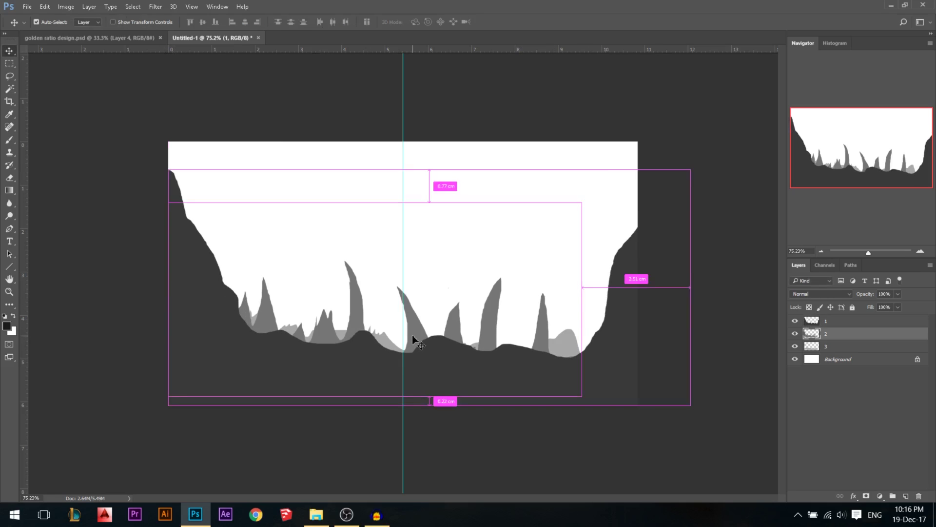
left_click_drag(413, 335, 427, 338)
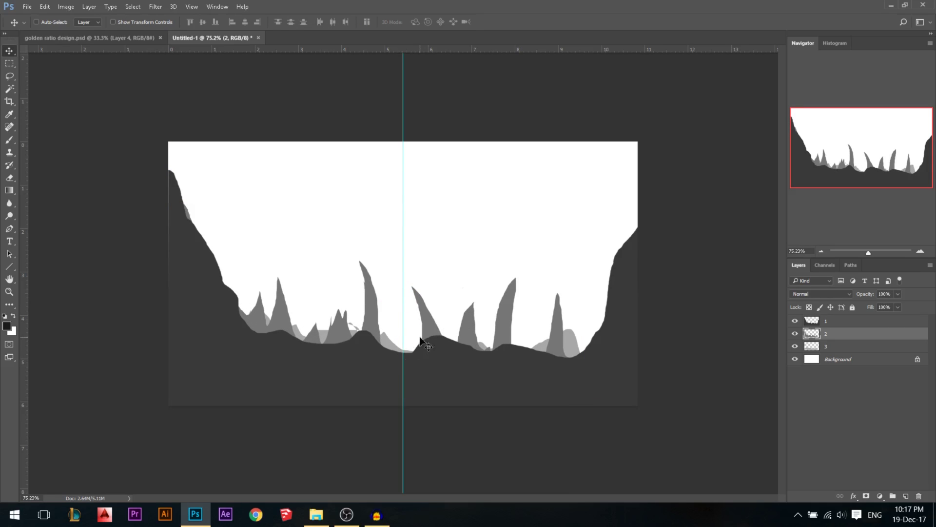
- Erase layer 3's light grey ridge in the central gap and the stray marks beside the tall spike left of the guide
left_click(389, 342, "ctrl")
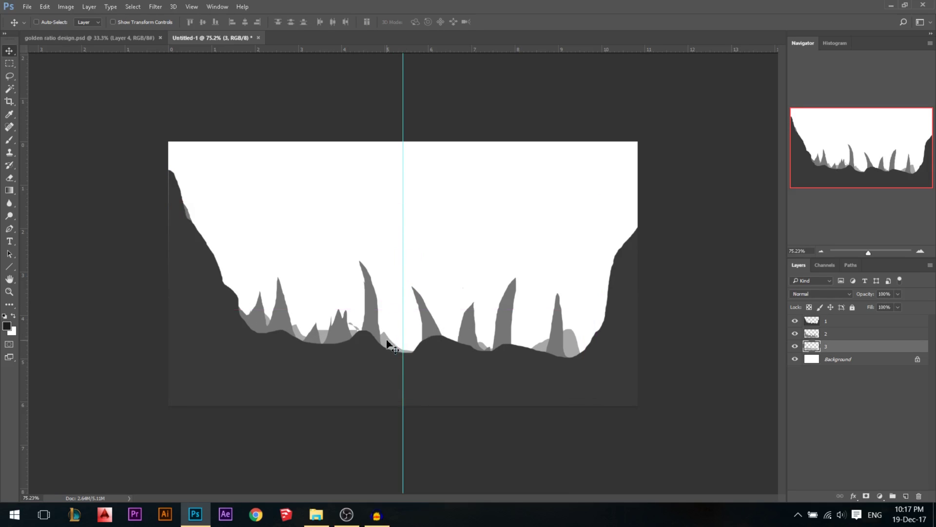
key("e")
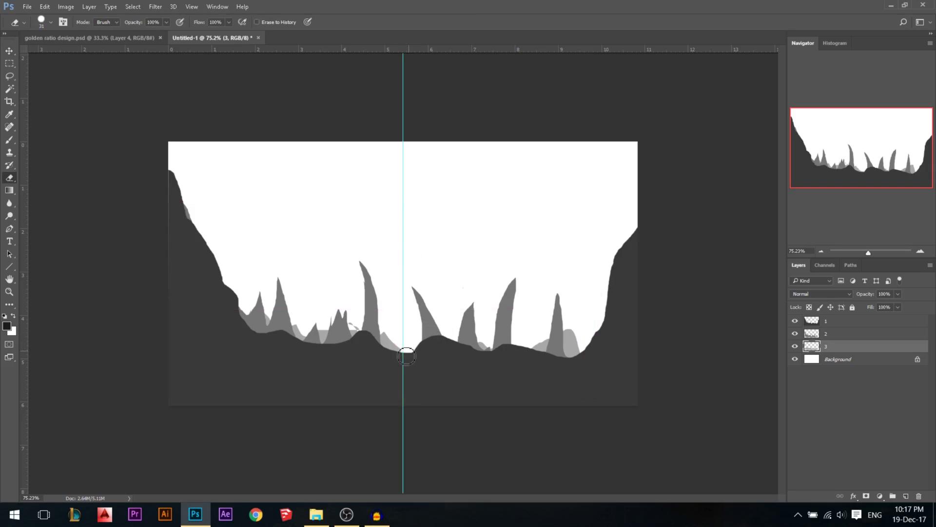
key("v")
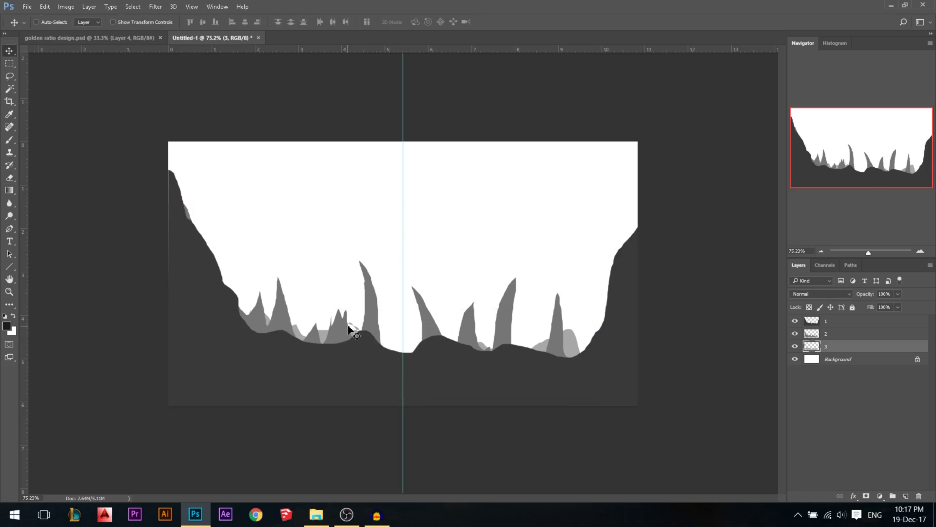
left_click_drag(335, 322, 309, 272)
scroll(351, 332, "up", 4)
key("ctrl+z")
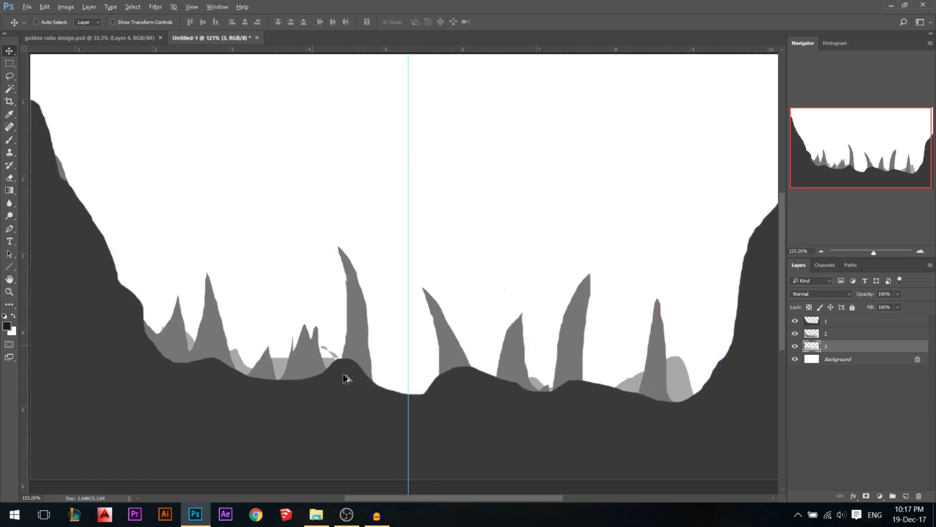
scroll(347, 371, "up", 3)
key("e")
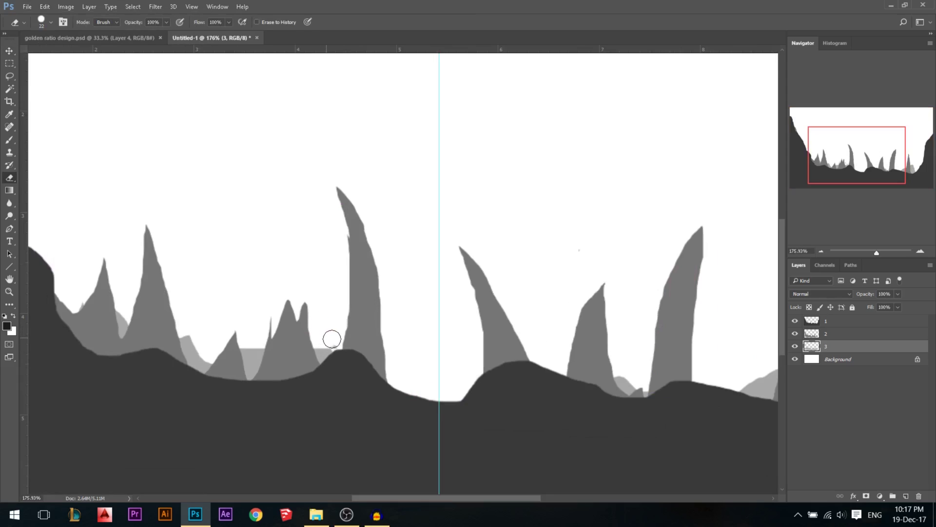
- Lasso an uneven hill shape over the flat ridge top on layer 3 and fill it with the ridge's sampled light grey
left_click(9, 76)
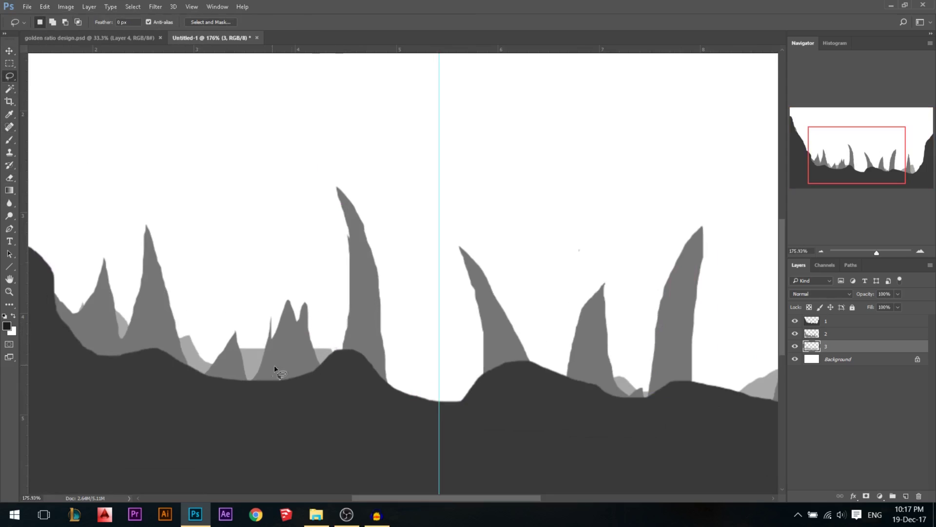
mouse_move(241, 350)
left_mouse_down()
mouse_move(256, 338)
mouse_move(277, 347)
mouse_move(311, 329)
mouse_move(328, 355)
mouse_move(236, 368)
left_mouse_up()
left_click(7, 326)
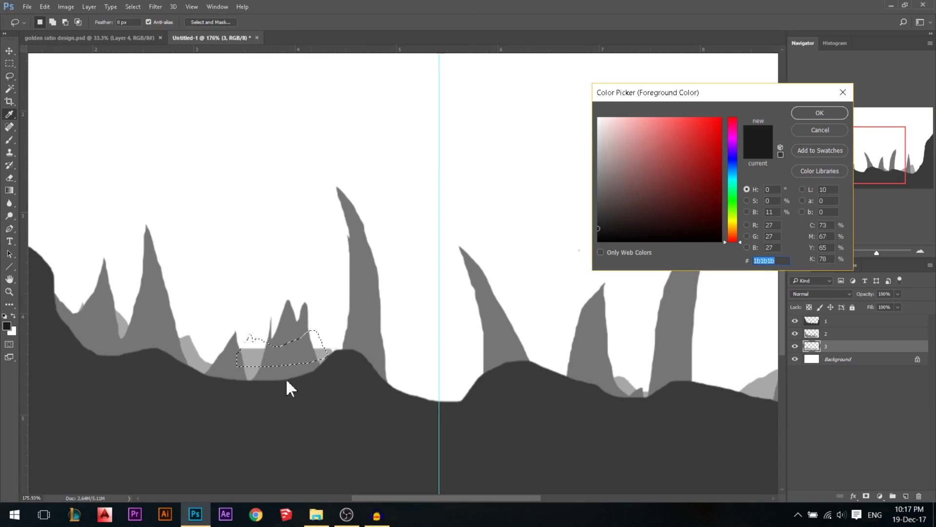
left_click(258, 351)
left_click(818, 114)
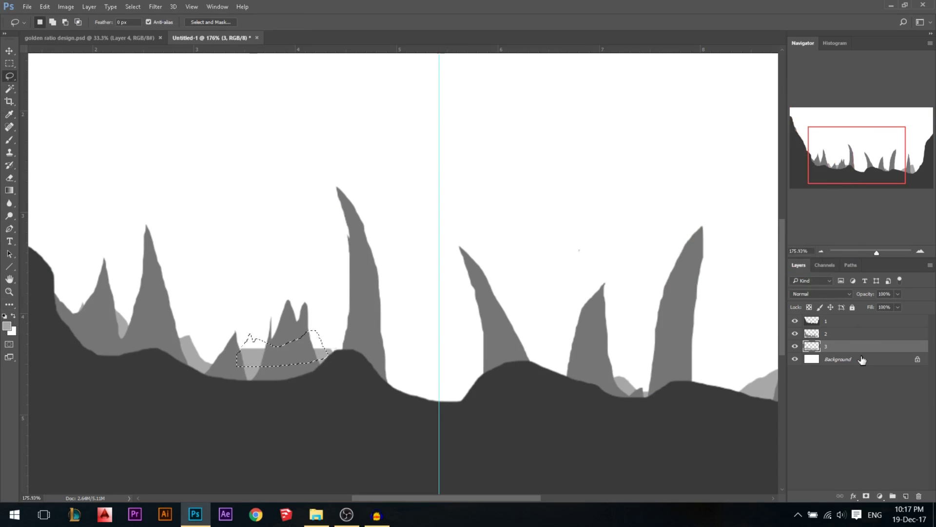
key("alt+BackSpace")
key("ctrl+d")
key("v")
scroll(475, 321, "down", 2)
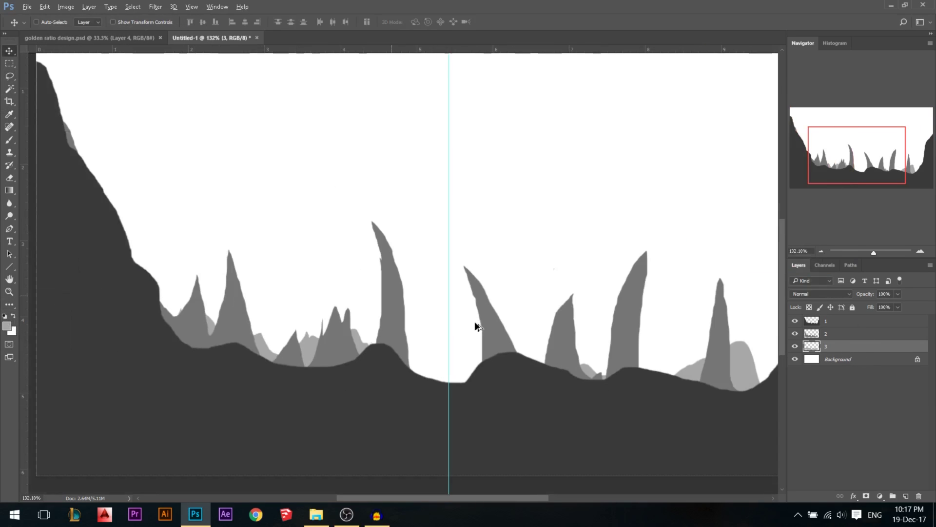
scroll(537, 332, "down", 2)
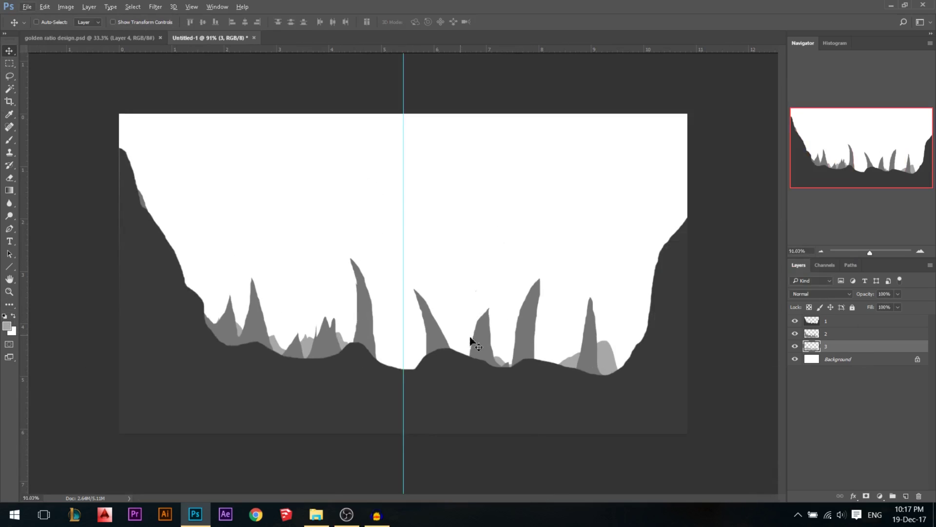
- Darken the Background layer to light grey with a Curves adjustment, lowering the white point output to 201
left_click(831, 361)
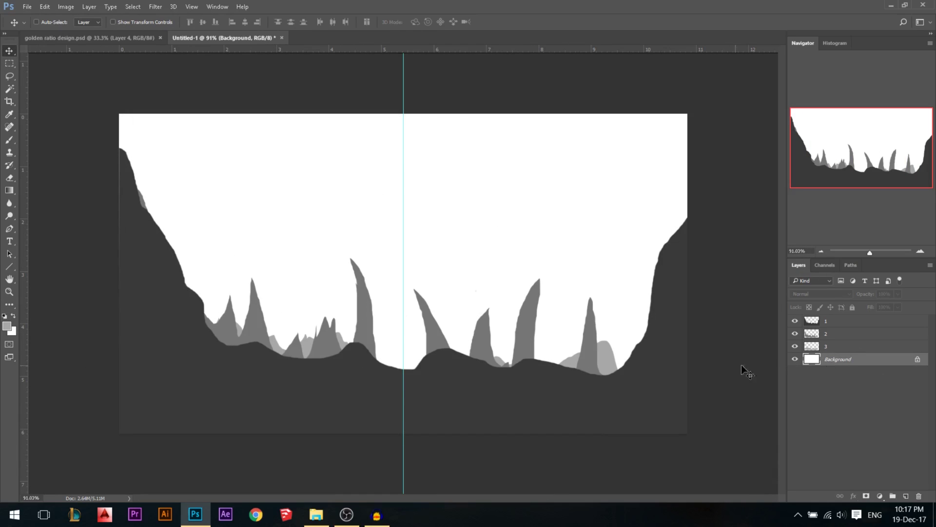
key("ctrl")
key("ctrl+m")
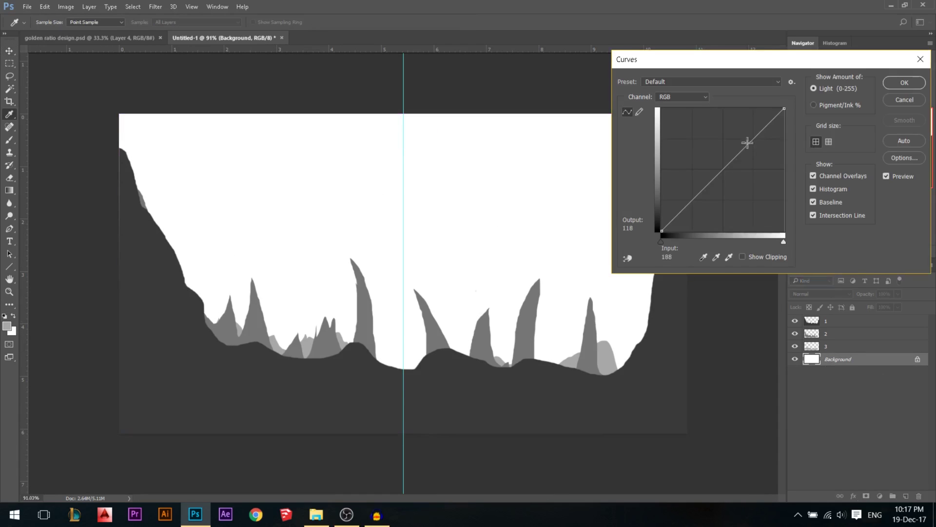
left_click_drag(784, 109, 796, 137)
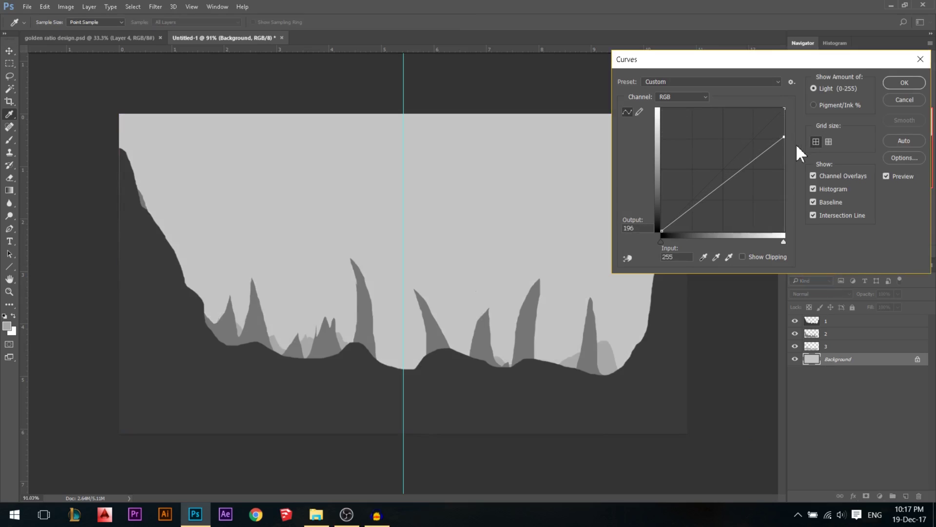
left_click(904, 83)
- Paint a soft white glow behind the central gap on the Background at 59% opacity, enlarging the brush to about 1117 px
left_click(10, 140)
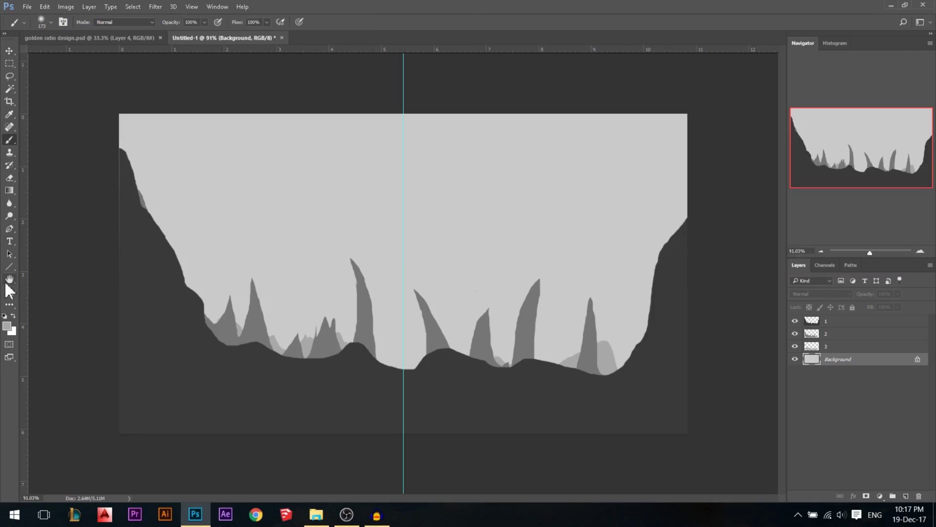
left_click(13, 316)
left_click_drag(178, 23, 159, 23)
mouse_move(320, 209)
left_mouse_down()
mouse_move(372, 213)
mouse_move(422, 274)
left_mouse_up()
mouse_move(317, 247)
left_mouse_down()
mouse_move(387, 314)
mouse_move(405, 281)
left_mouse_up()
left_click(399, 350)
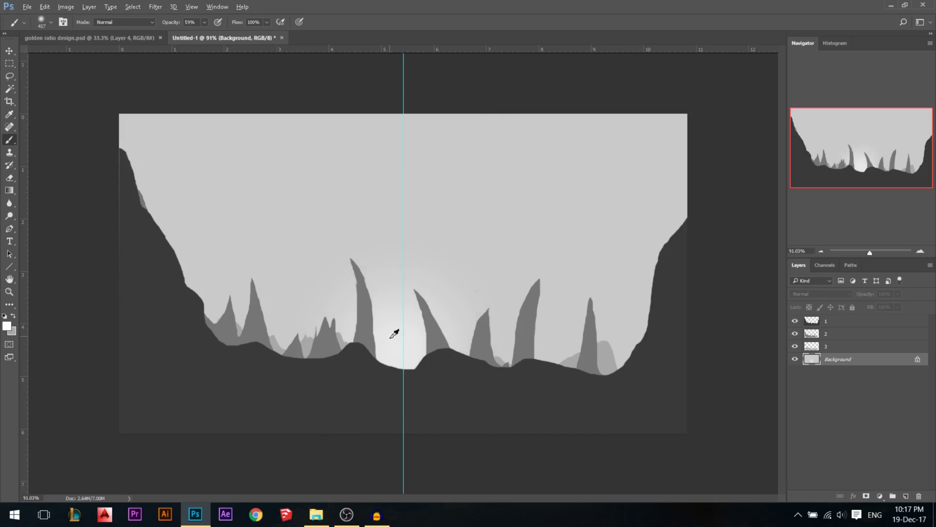
left_click_drag(391, 338, 447, 320)
left_click(406, 321)
left_click_drag(350, 308, 449, 286)
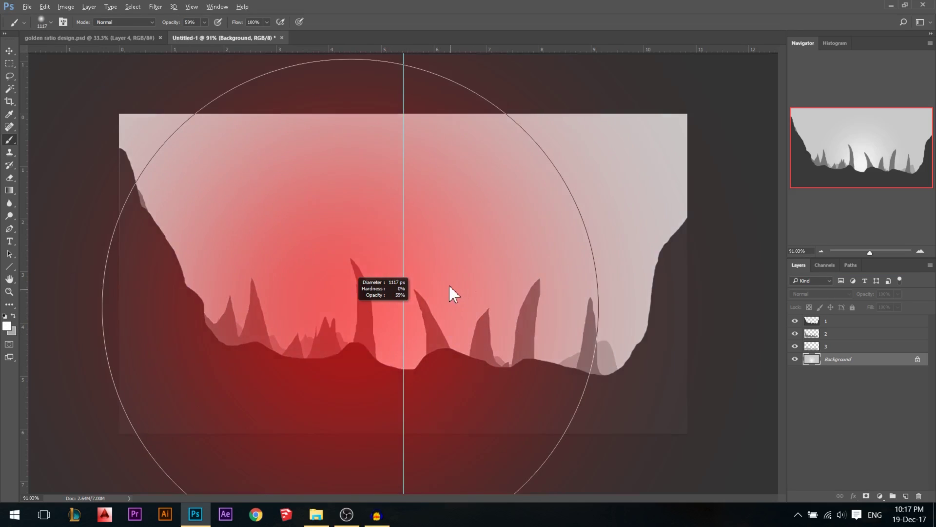
left_click(403, 292)
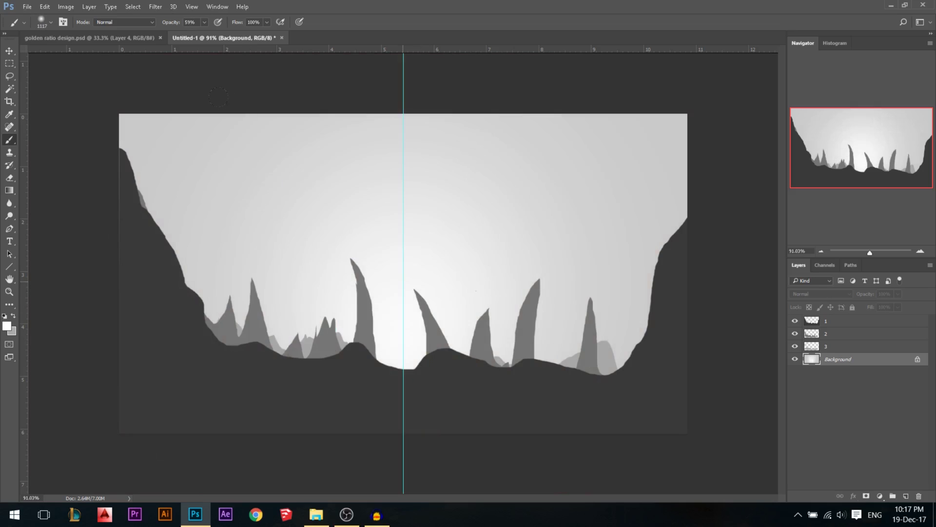
- Free-transform the spikes on layer 2, reducing their height to about 85.5% at full width
left_click(10, 50)
left_click(532, 288, "ctrl")
scroll(370, 369, "up", 4)
scroll(436, 339, "down", 3)
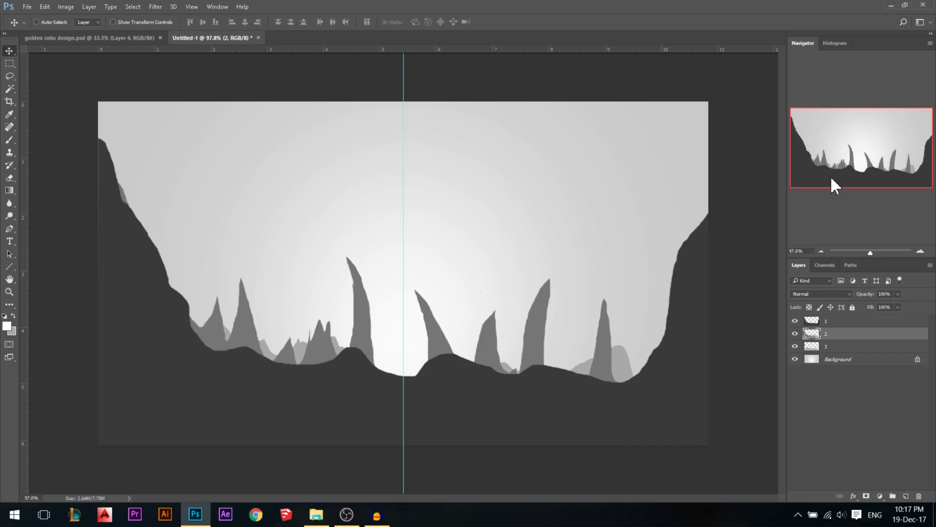
scroll(507, 273, "up", 1)
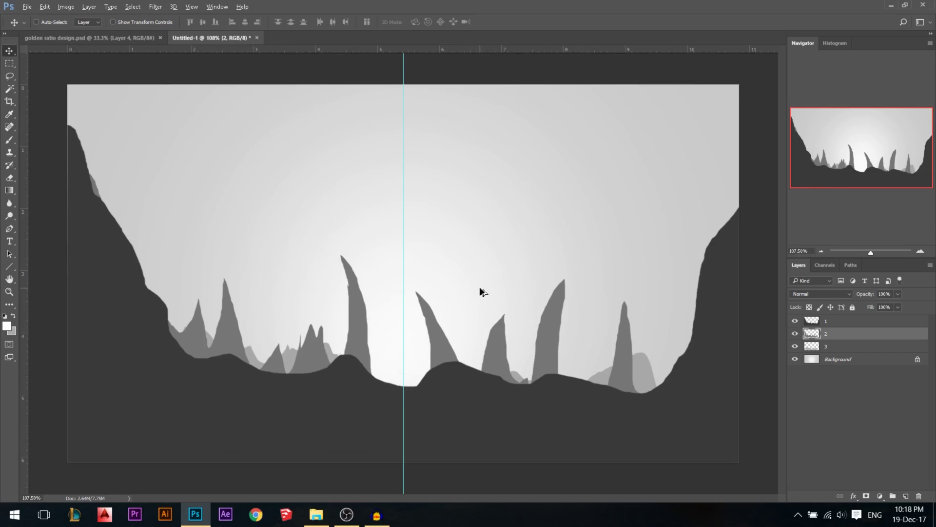
scroll(479, 291, "down", 1)
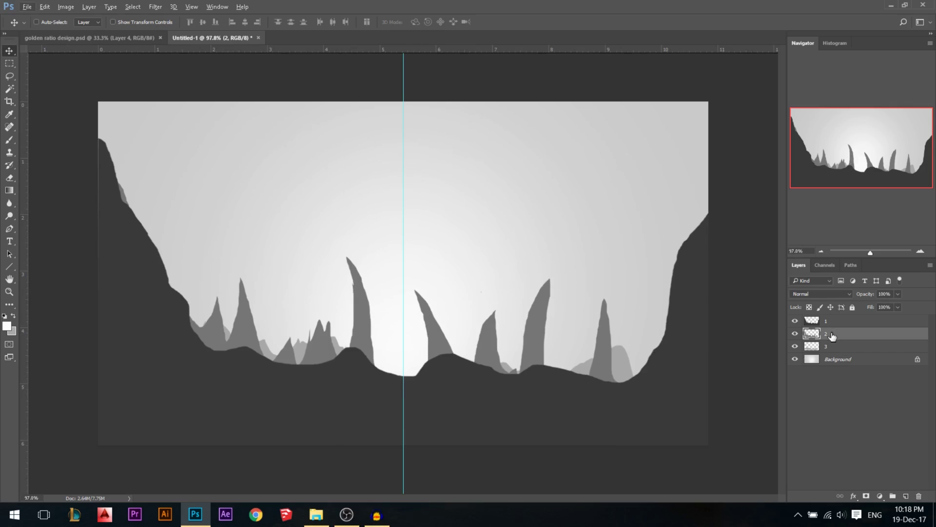
key("ctrl+t")
left_click_drag(390, 185, 391, 215)
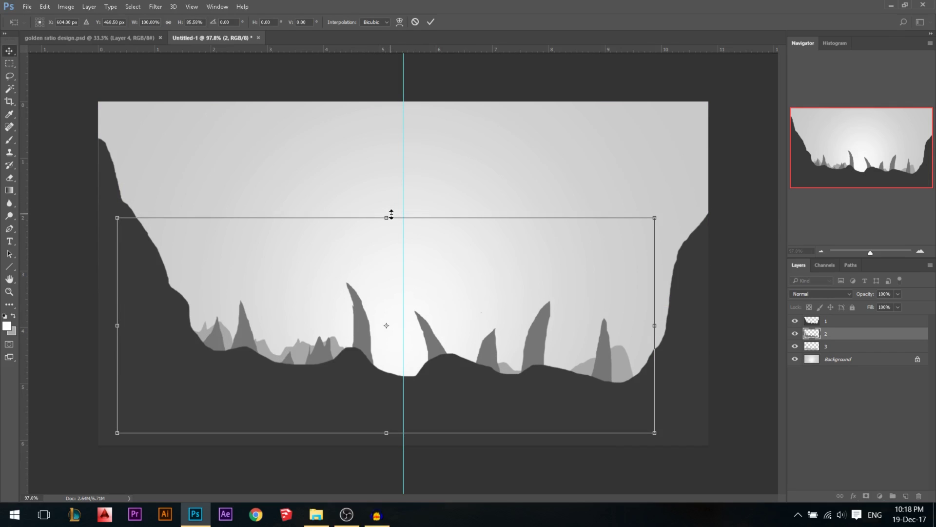
key("Return")
- Free-transform the ridge on layer 3, enlarging it to about 108% from its centre and stretching it slightly taller
scroll(486, 331, "up", 1)
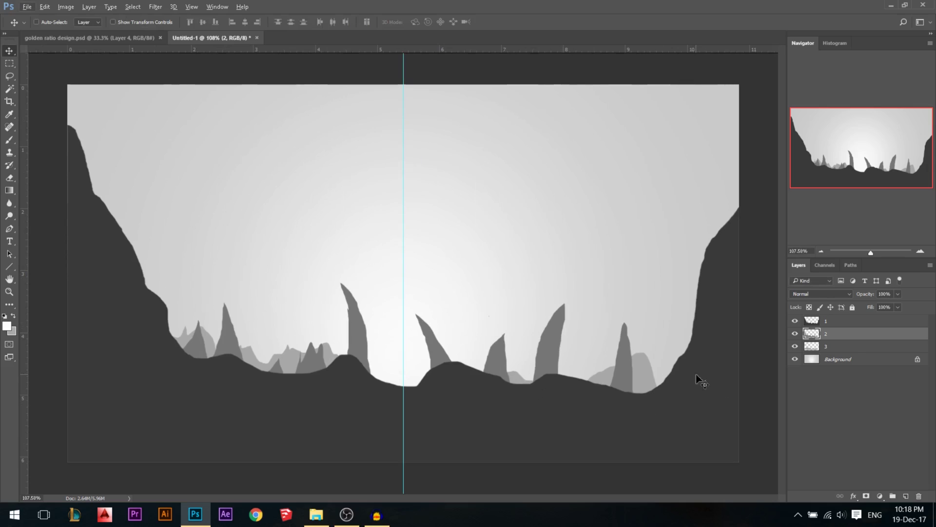
left_click(827, 347)
key("ctrl+t")
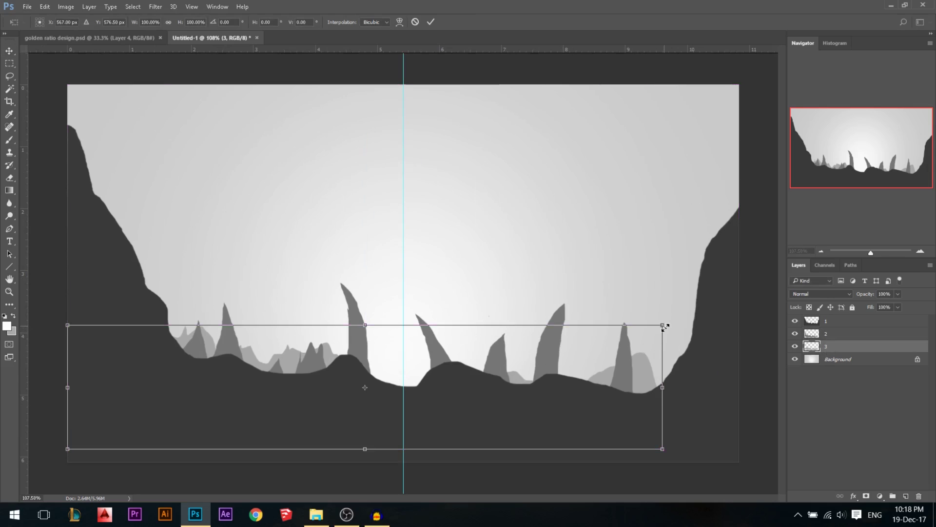
left_click_drag(662, 326, 687, 317)
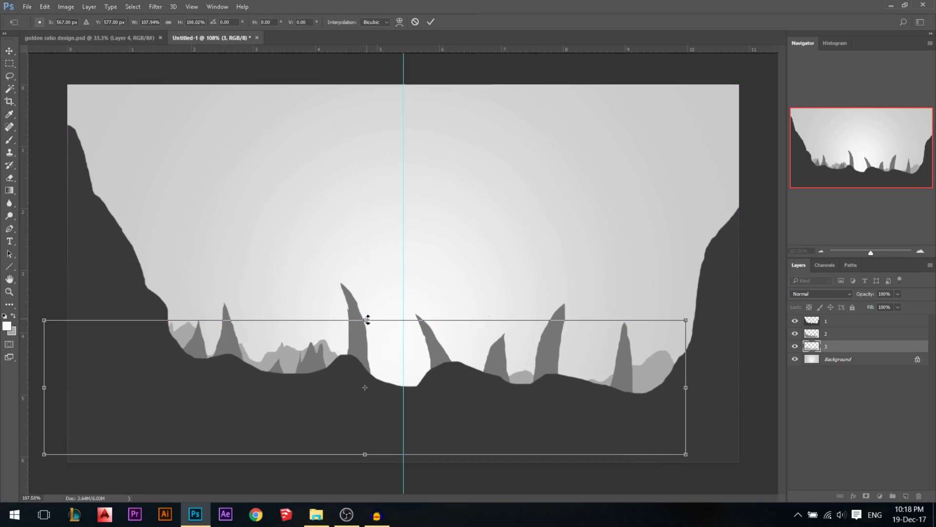
left_click_drag(366, 316, 346, 311)
key("Return")
- Remove the vertical centre guide from the canvas
scroll(480, 234, "down", 1)
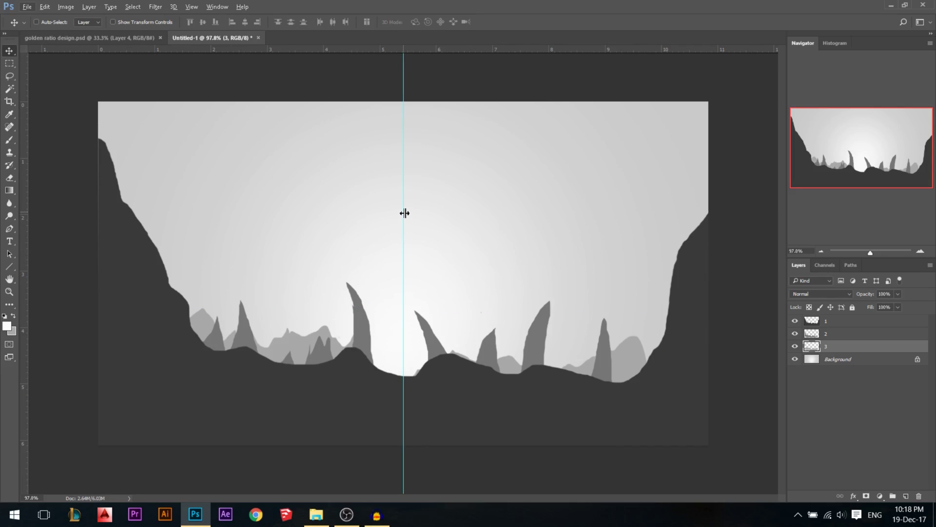
left_click_drag(3, 190, 2, 191)
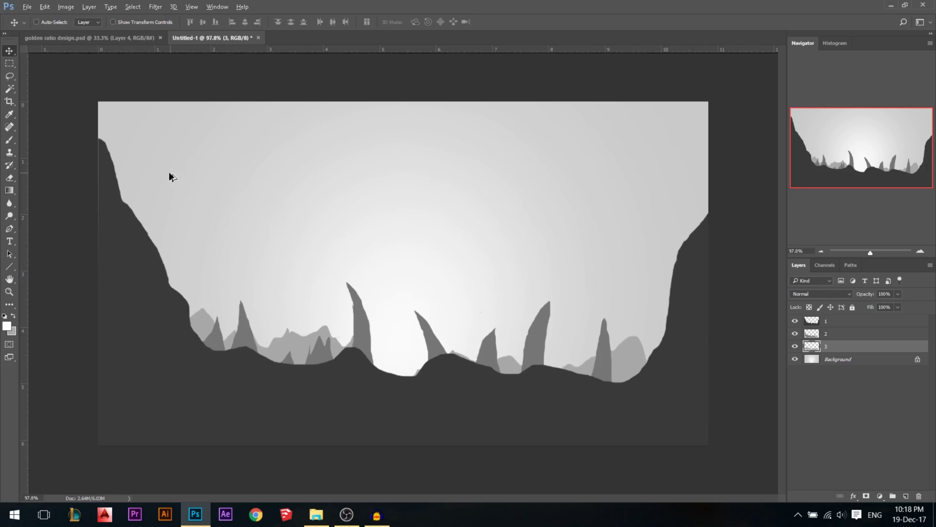
scroll(273, 312, "up", 1)
scroll(378, 336, "down", 1)
- Add a Color Balance adjustment above layer 1 and set its Highlights to +27 red and -28 blue
left_click(843, 327)
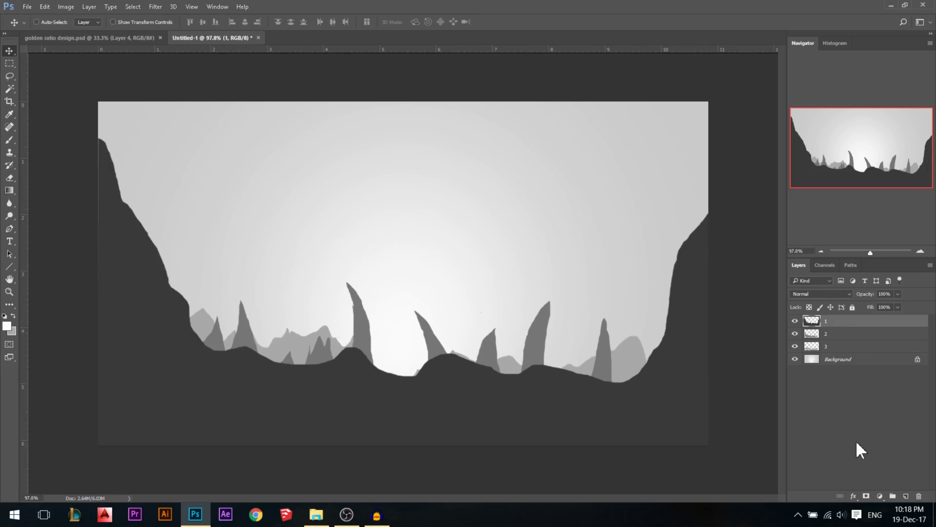
left_click(880, 495)
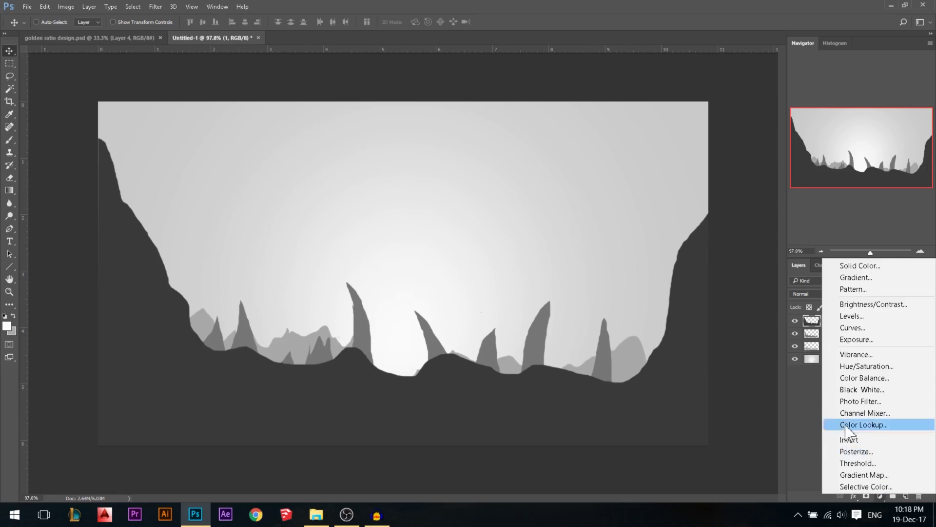
left_click(859, 378)
left_click(683, 121)
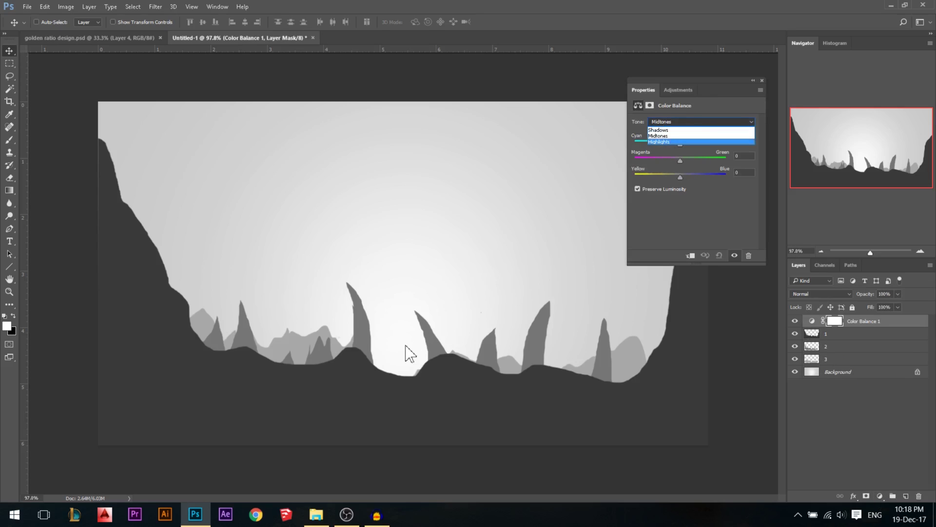
left_click(674, 140)
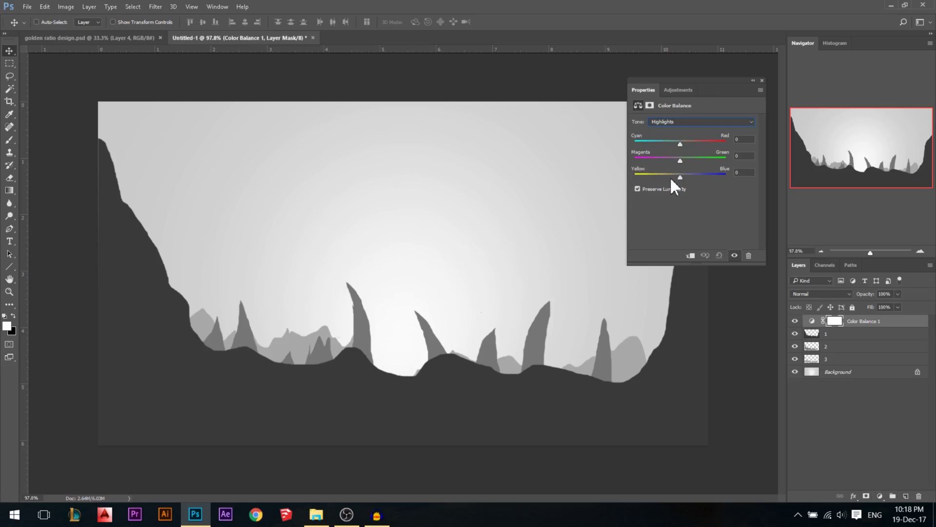
left_click_drag(670, 176, 667, 174)
left_click(691, 142)
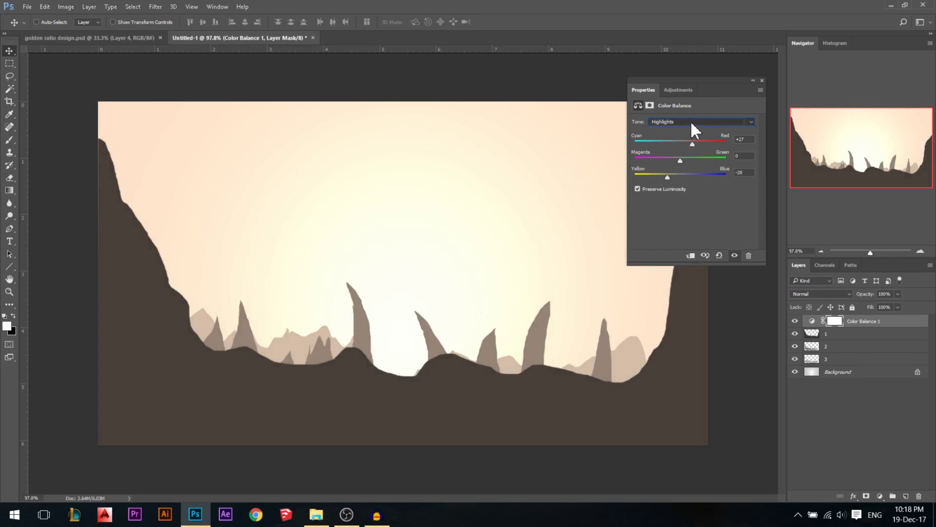
- Set the Color Balance Shadows to -12 red and +10 blue, and shift its Midtones towards green
left_click(692, 122)
left_click(677, 128)
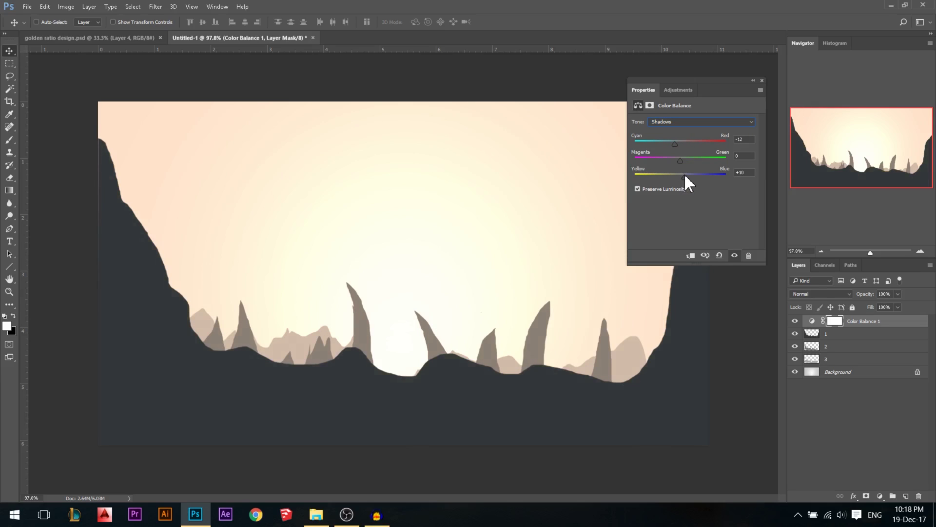
left_click(680, 122)
left_click(676, 135)
left_click_drag(680, 160, 685, 144)
left_click(762, 80)
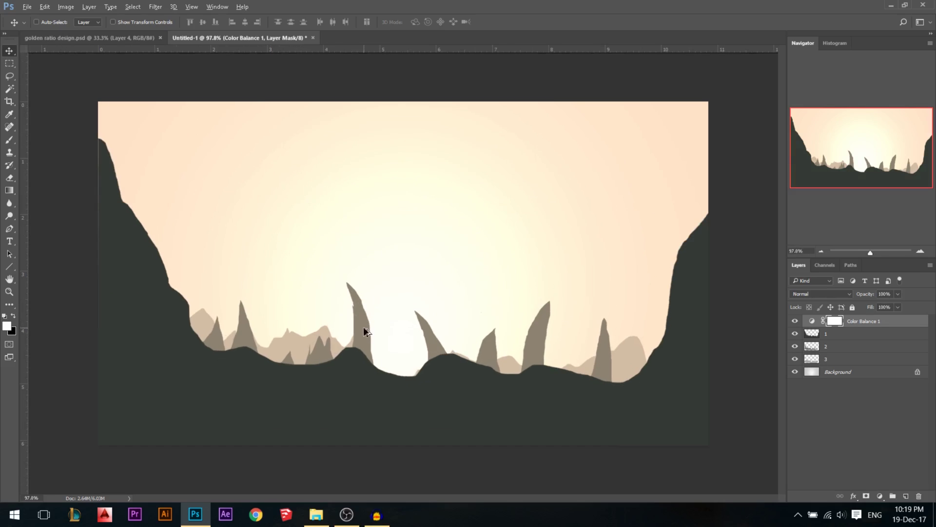
- Delete the Color Balance adjustment layer
scroll(512, 322, "down", 1)
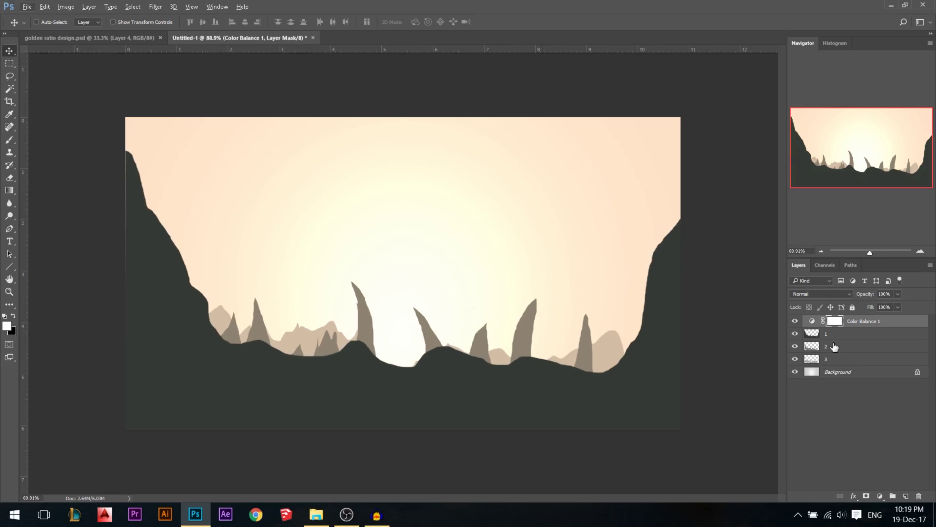
key("Delete")
key("ctrl+plus")
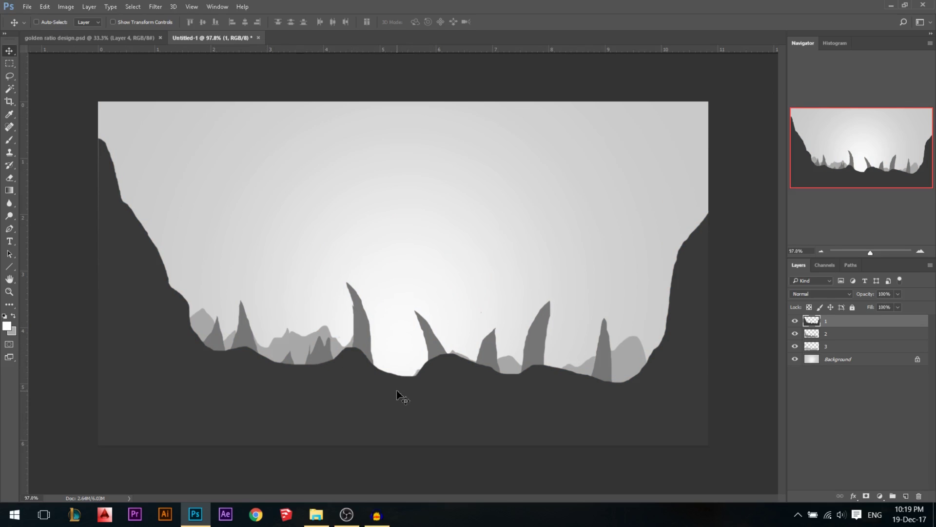
- Reset the colours to default and outline a small standing human figure in the bright central gap with the Lasso tool
scroll(424, 419, "up", 2)
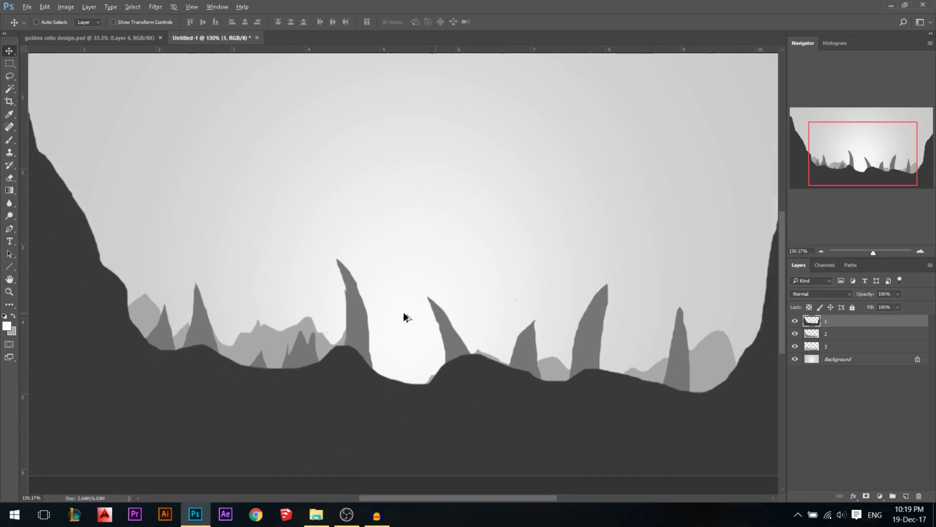
left_click(13, 74)
scroll(346, 315, "up", 1)
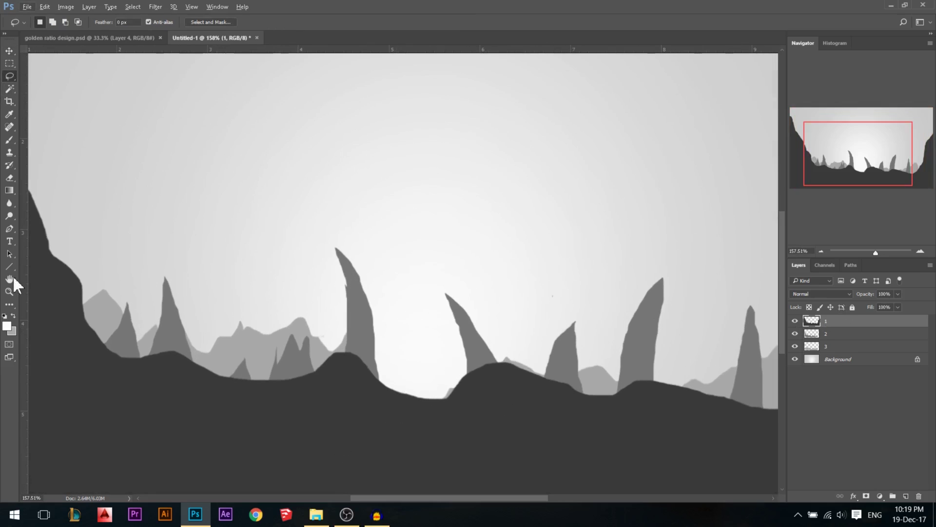
left_click(13, 316)
scroll(388, 355, "up", 1)
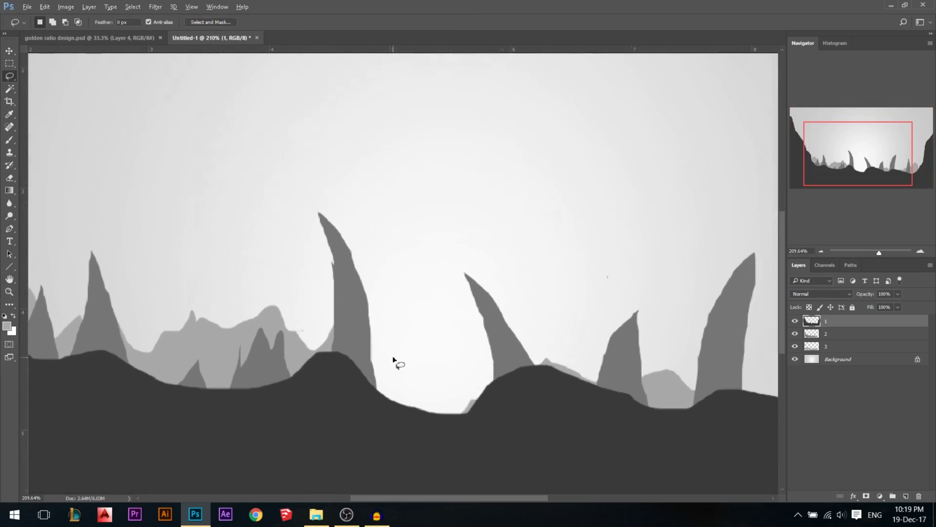
left_click(5, 316)
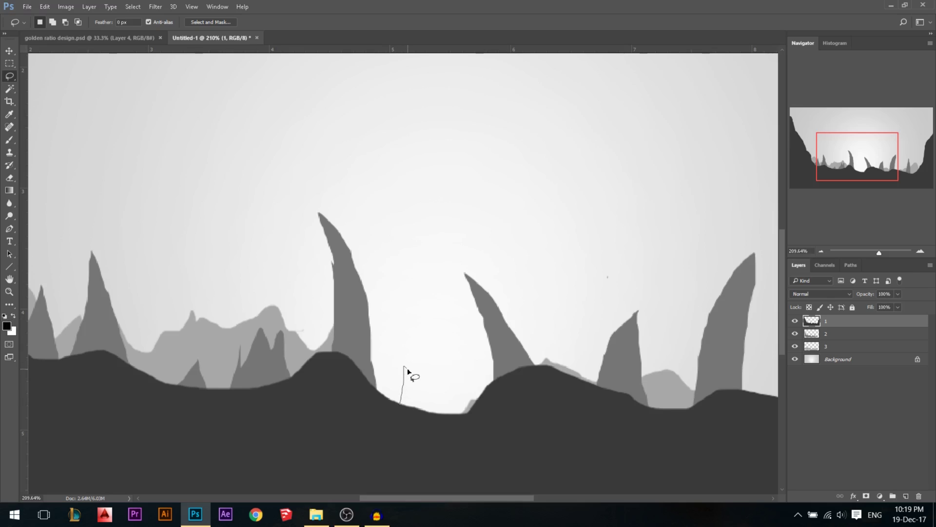
left_click_drag(408, 371, 406, 380)
left_click(406, 389)
left_click_drag(428, 340, 417, 388)
left_click_drag(406, 407, 405, 405)
- Fill the figure selection on a new layer with the dark grey sampled from the foreground hills, and deselect
left_click(905, 496)
key("b")
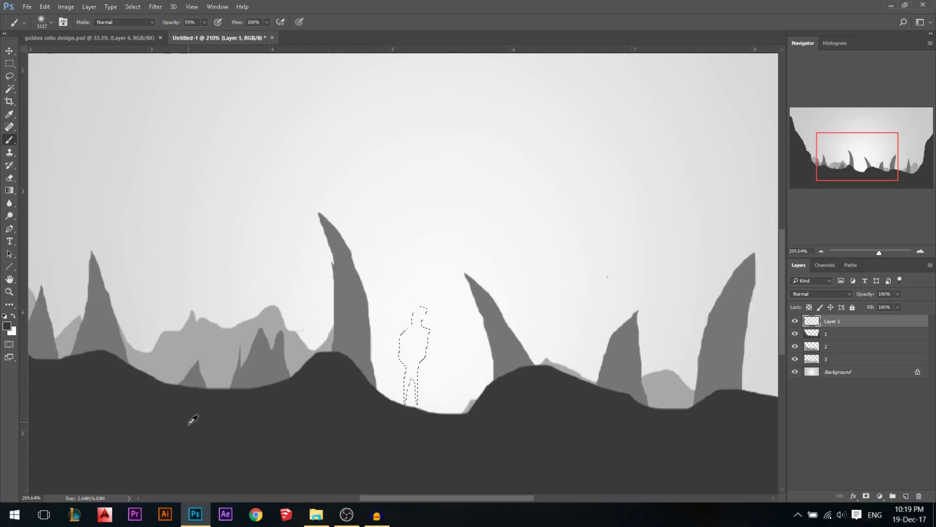
left_click_drag(190, 422, 211, 426)
left_click(427, 358)
left_click(426, 358)
left_click(427, 358)
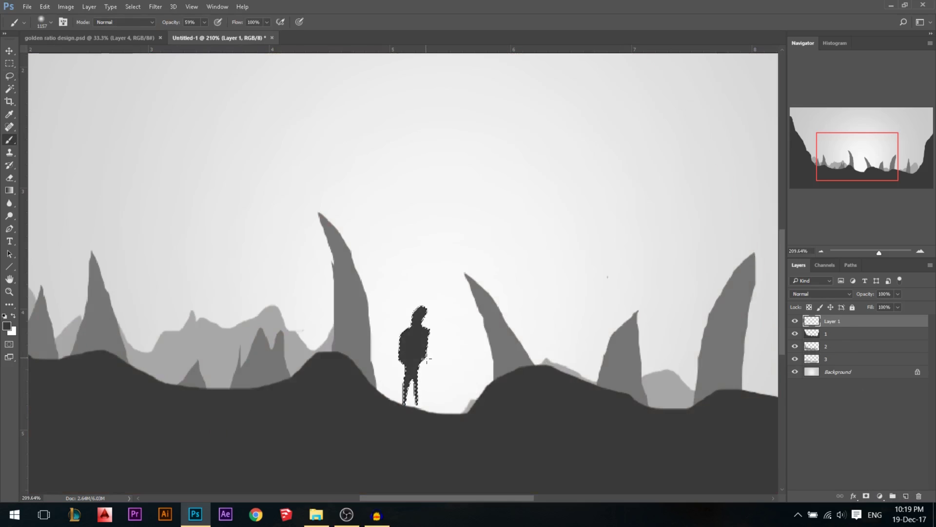
scroll(437, 314, "down", 6)
right_click(434, 311, "alt")
key("ctrl+d")
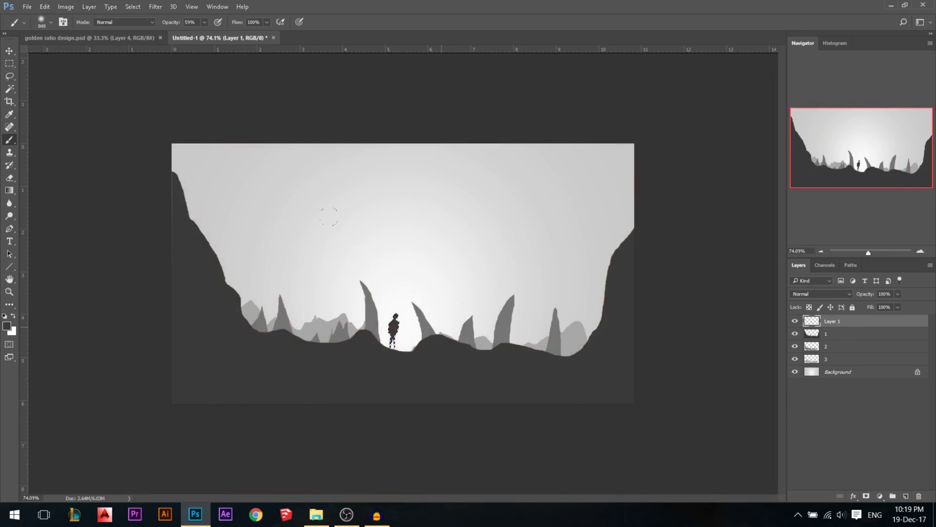
- Free-transform the figure to 85.25% height and reposition it on the ground in the middle of the central gap
key("v")
left_click_drag(404, 329, 406, 331)
key("Down")
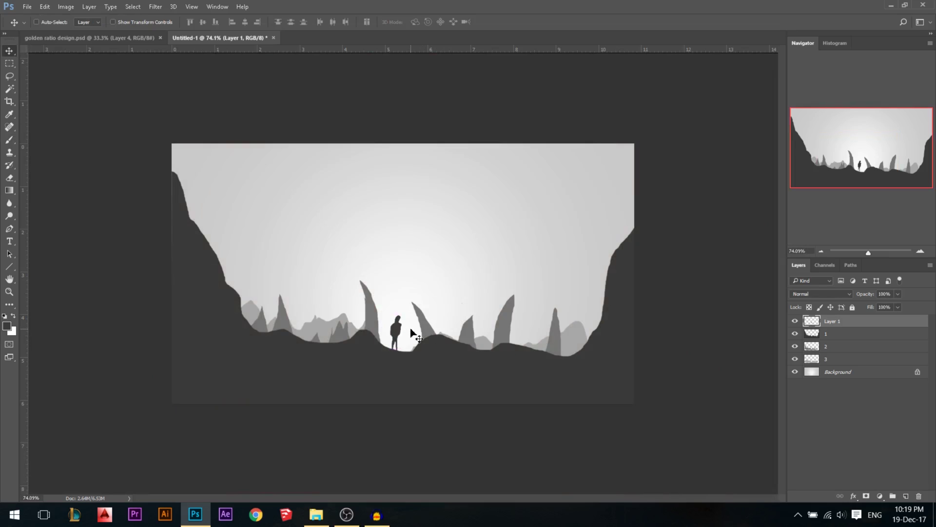
scroll(395, 369, "up", 1)
scroll(395, 373, "up", 3)
key("ctrl+t")
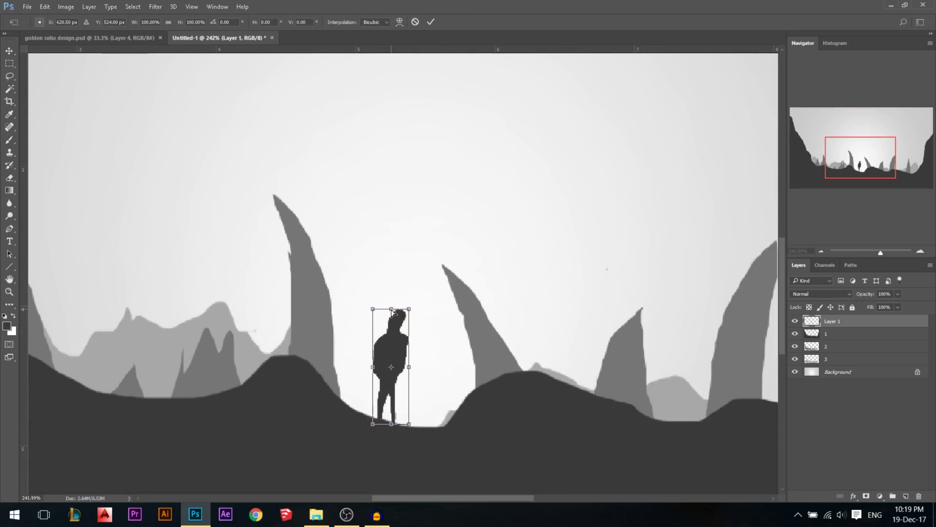
left_click_drag(392, 309, 386, 326)
scroll(452, 325, "down", 5)
key("alt+space")
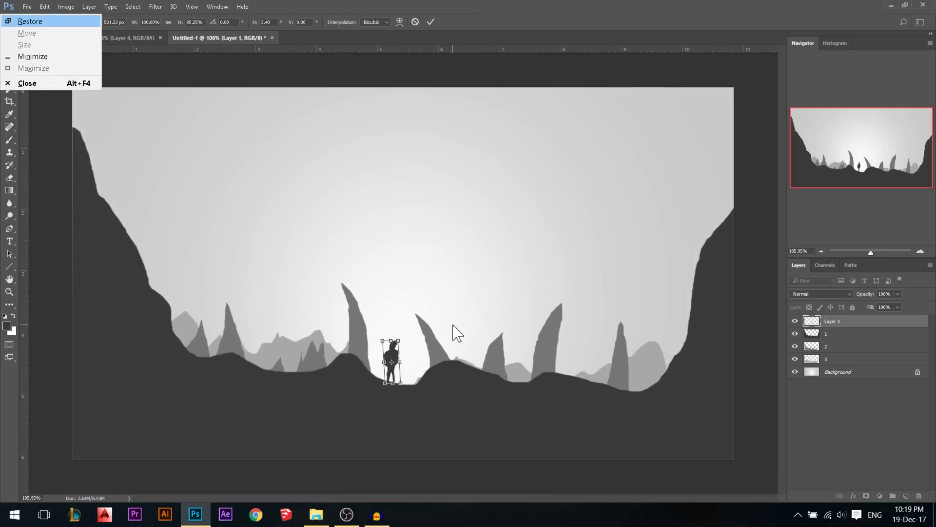
left_click(431, 22)
scroll(409, 379, "down", 2)
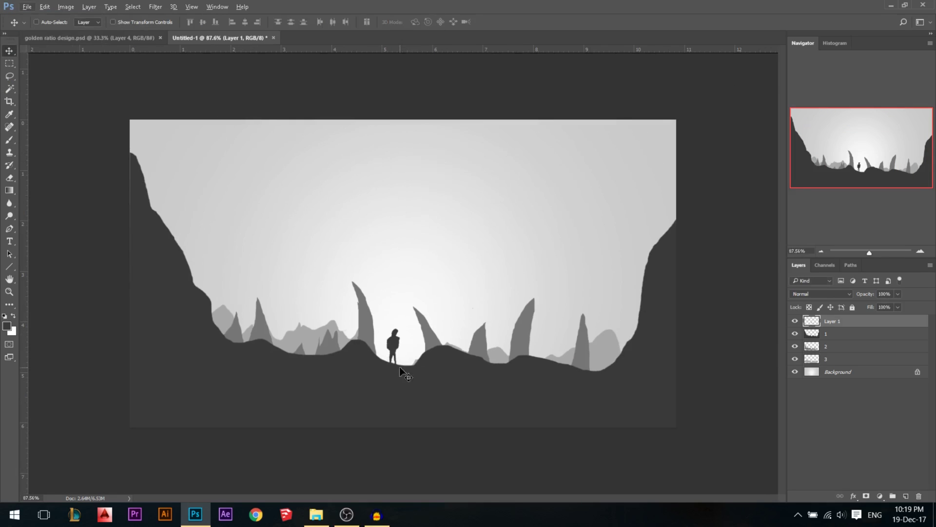
left_click_drag(398, 360, 404, 365)
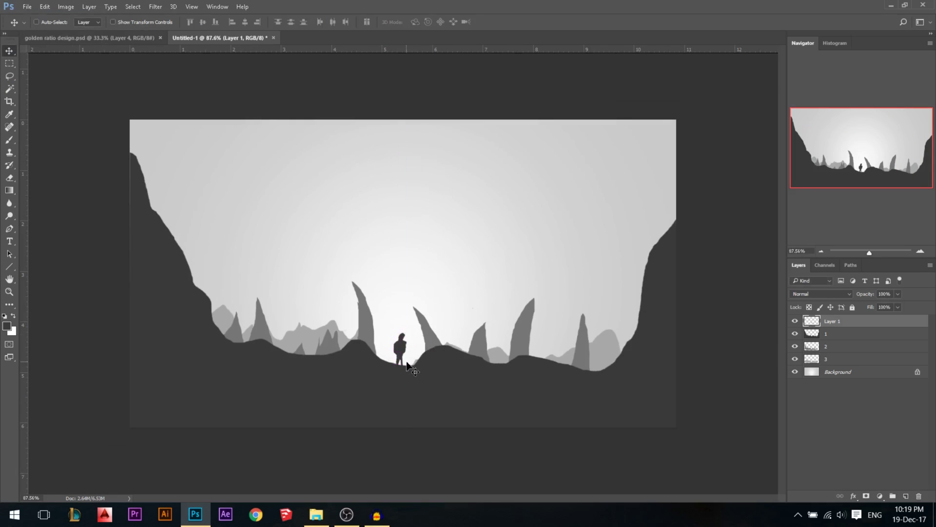
- Paint two raised arms on the figure in dark grey with a small brush
key("b")
scroll(399, 352, "up", 5)
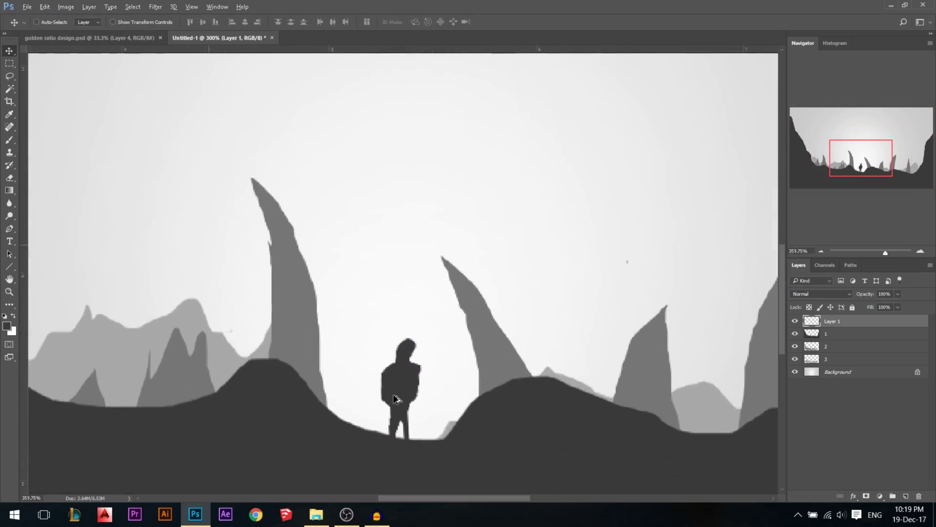
left_click_drag(423, 343, 360, 342)
left_click_drag(448, 309, 351, 312)
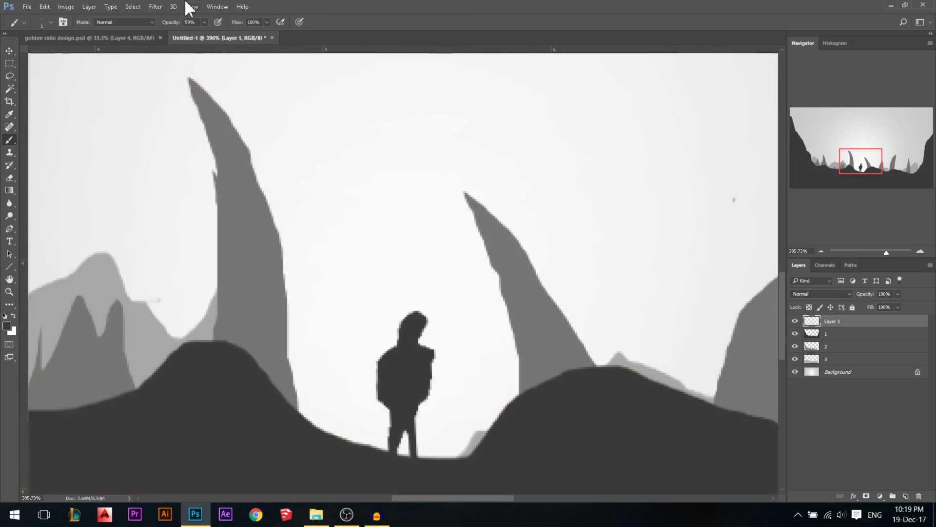
left_click_drag(169, 23, 195, 29)
left_click_drag(449, 301, 308, 309)
mouse_move(397, 363)
left_mouse_down()
mouse_move(386, 364)
mouse_move(368, 324)
mouse_move(383, 361)
mouse_move(362, 314)
left_mouse_up()
mouse_move(424, 372)
left_mouse_down()
mouse_move(449, 356)
mouse_move(451, 324)
mouse_move(451, 362)
mouse_move(438, 377)
mouse_move(453, 324)
left_mouse_up()
scroll(591, 329, "down", 5)
left_click(13, 53)
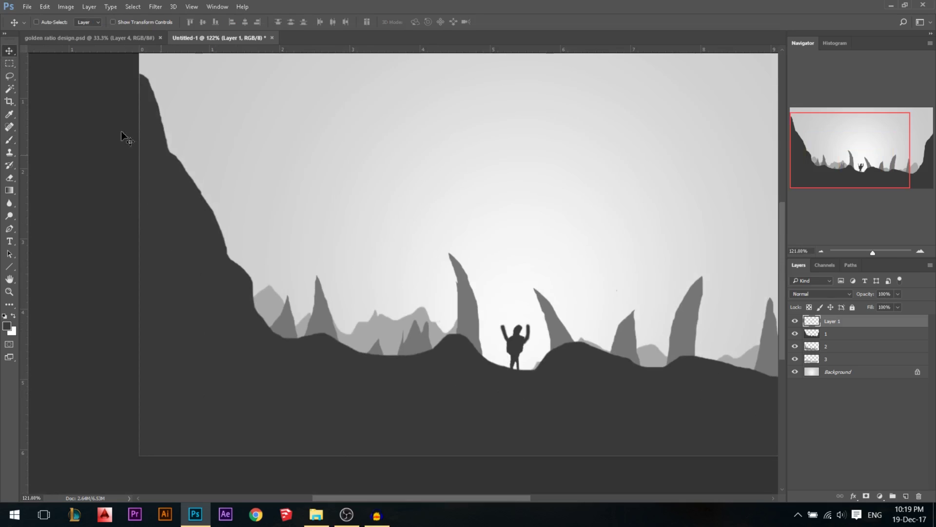
scroll(464, 359, "down", 2)
scroll(437, 333, "up", 1)
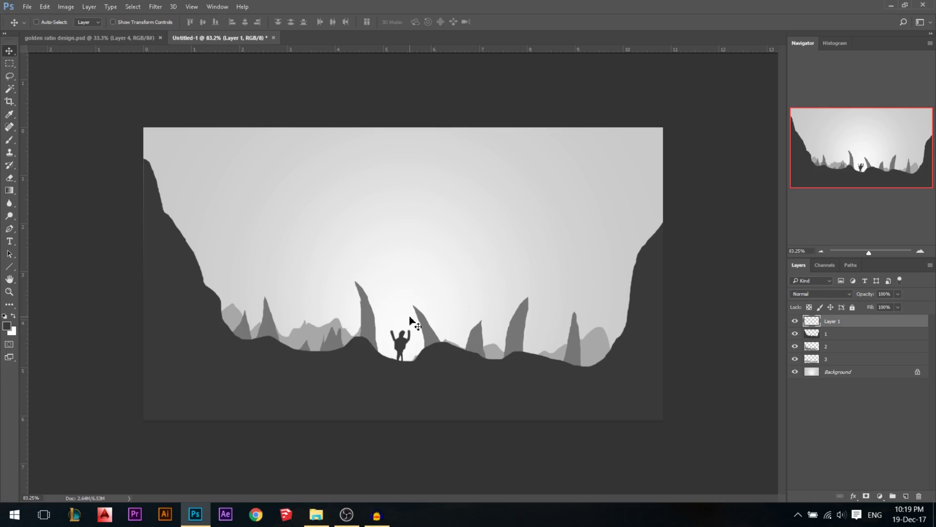
scroll(427, 333, "up", 3)
scroll(468, 335, "down", 2)
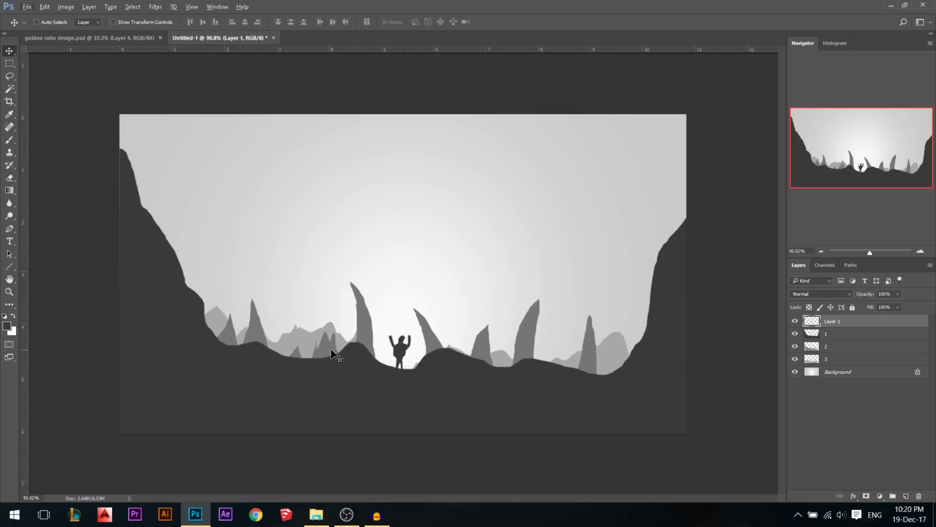
scroll(253, 352, "up", 1)
scroll(256, 358, "up", 1)
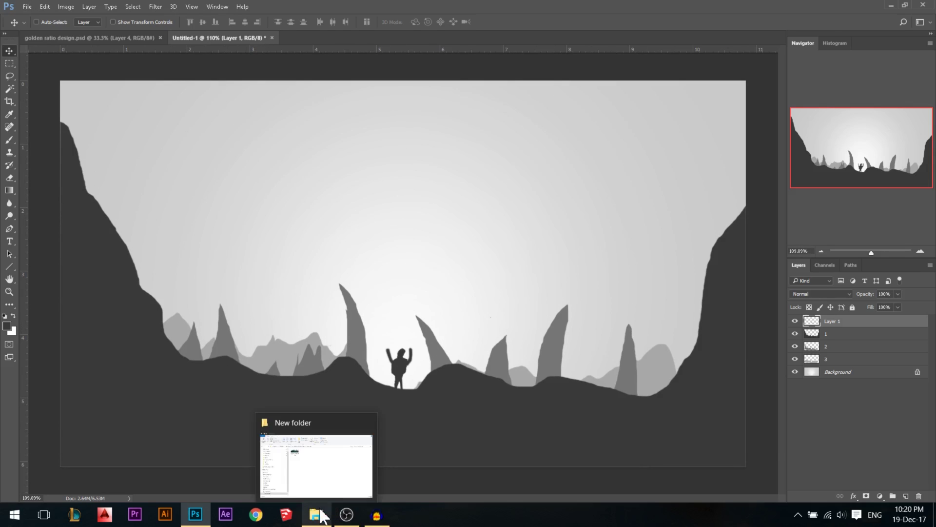
- Place the mountain_PNG18 image from the New folder in File Explorer and move it down to the canvas's lower edge
left_click(321, 516)
left_click_drag(287, 155, 327, 370)
key("Return")
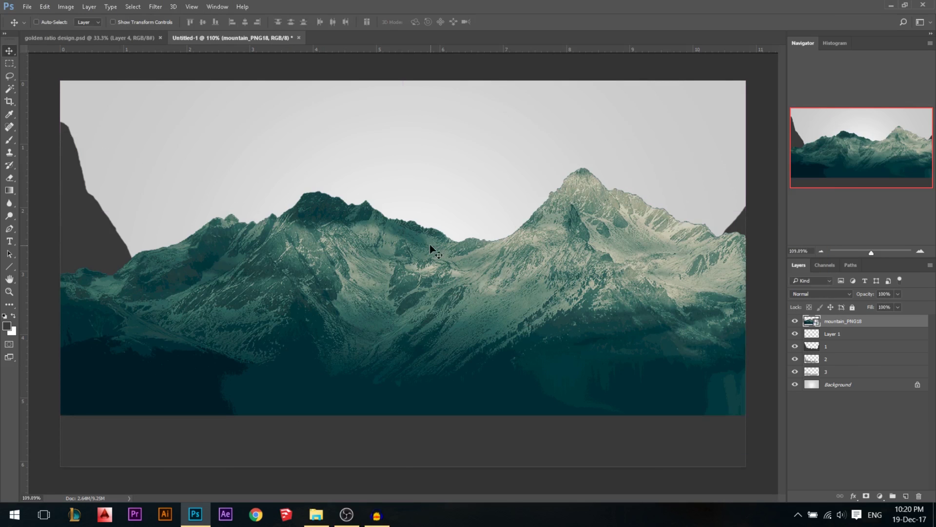
left_click_drag(430, 245, 431, 297)
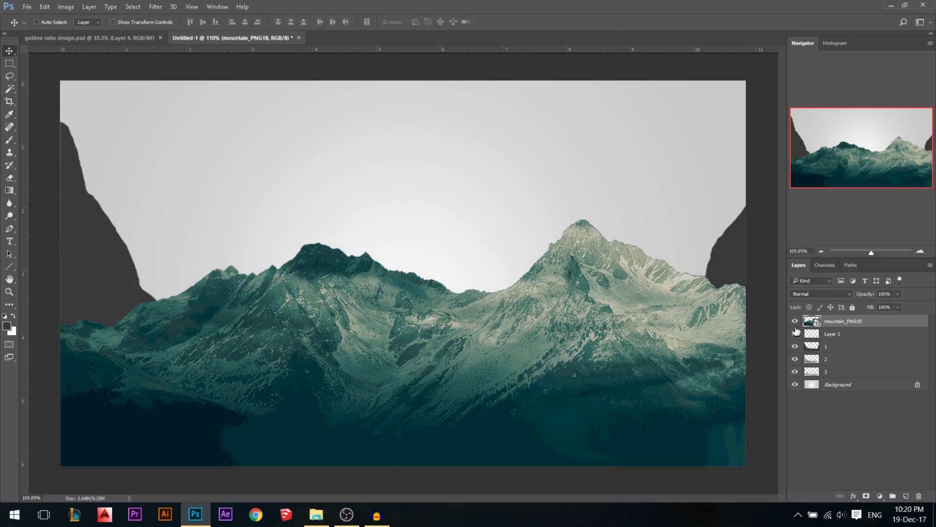
- Hide the mountain photo and move the spikes on layer 2 slightly up and to the right
left_click(795, 321)
left_click_drag(307, 370, 316, 350)
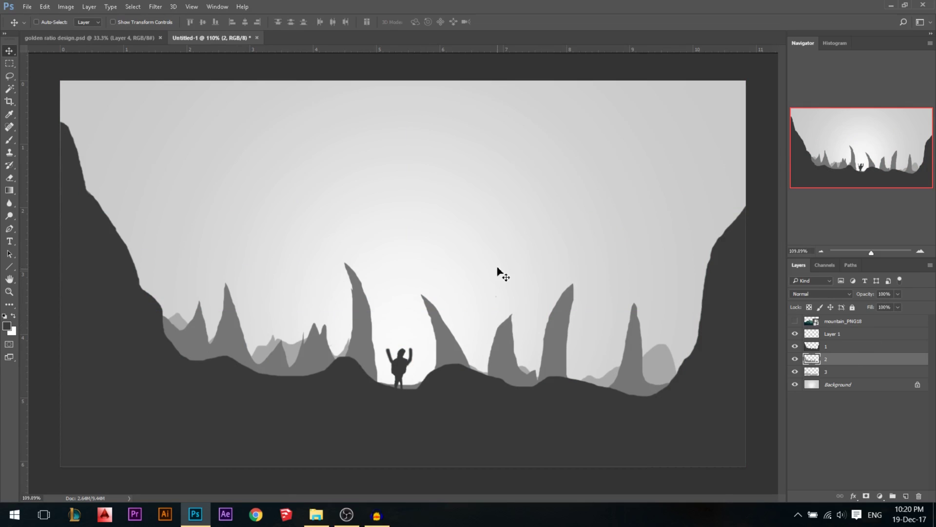
left_click_drag(502, 274, 503, 277)
- Move the mountain_PNG18 layer between layers 1 and 2, show it, and mask it to the outline of layer 2
left_click_drag(848, 322, 846, 351)
left_click(796, 347)
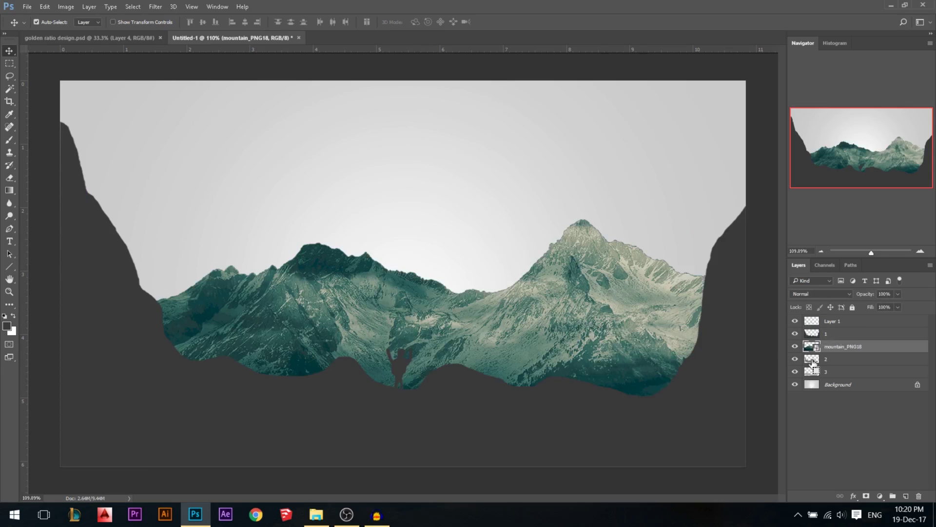
left_click(813, 363, "ctrl")
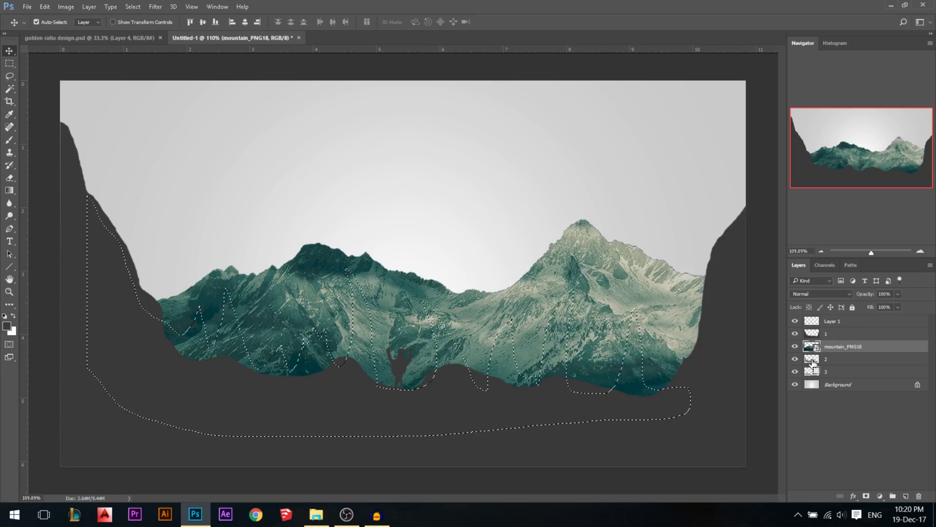
left_click(867, 496)
scroll(254, 351, "down", 2)
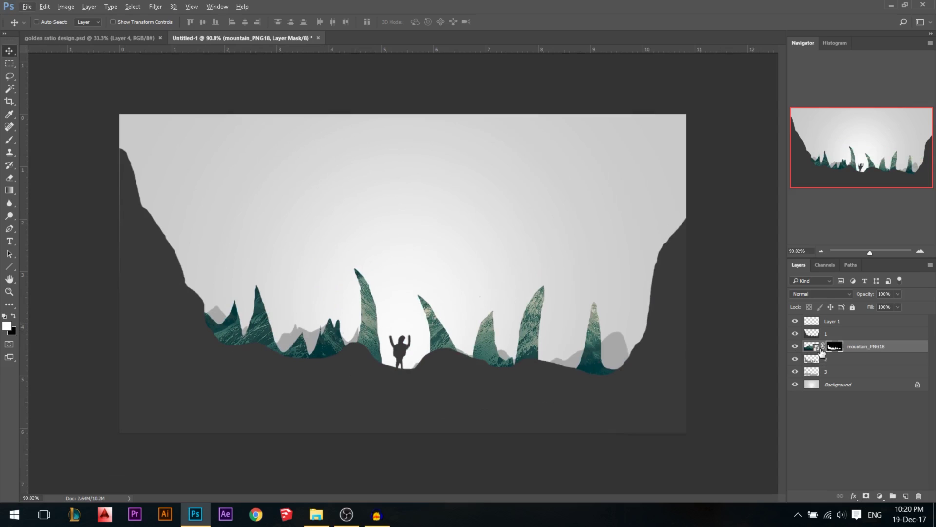
- Rasterize the masked mountain_PNG18 layer
right_click(818, 352)
right_click(880, 348)
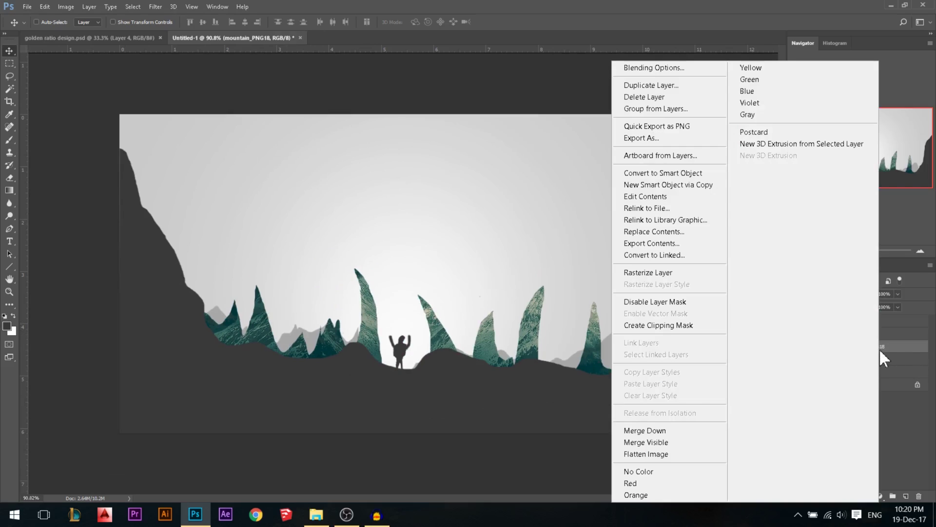
left_click(660, 272)
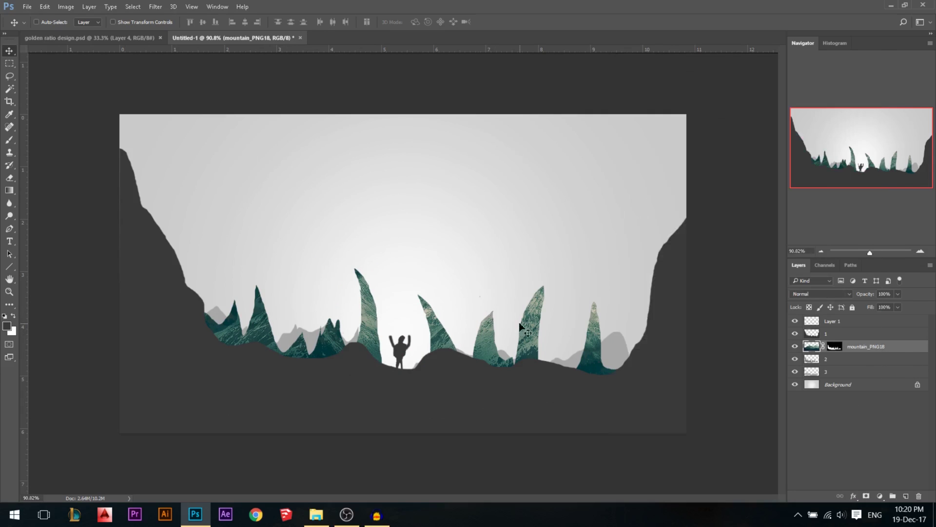
- Shift the mountain_PNG18 layer's hue to -147 and reduce its saturation to about -86
left_click(66, 8)
mouse_move(80, 37)
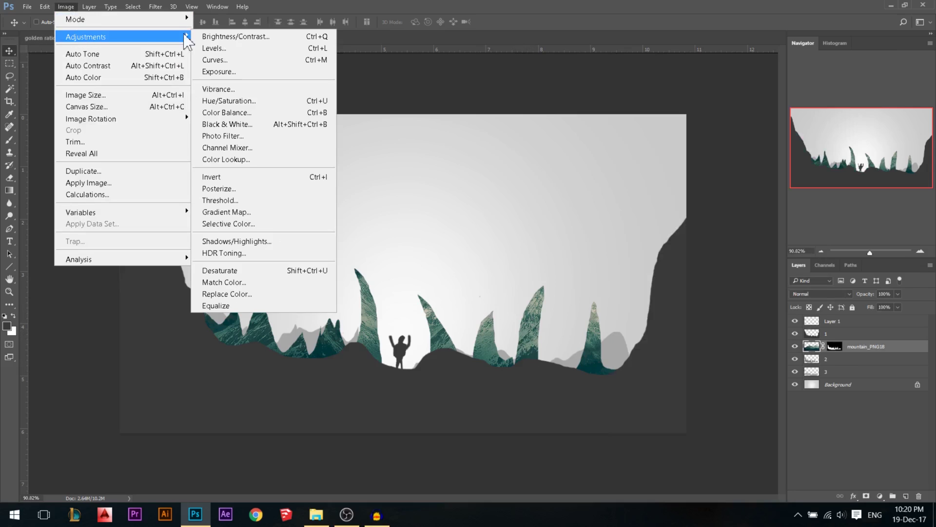
left_click(233, 99)
left_click(704, 180)
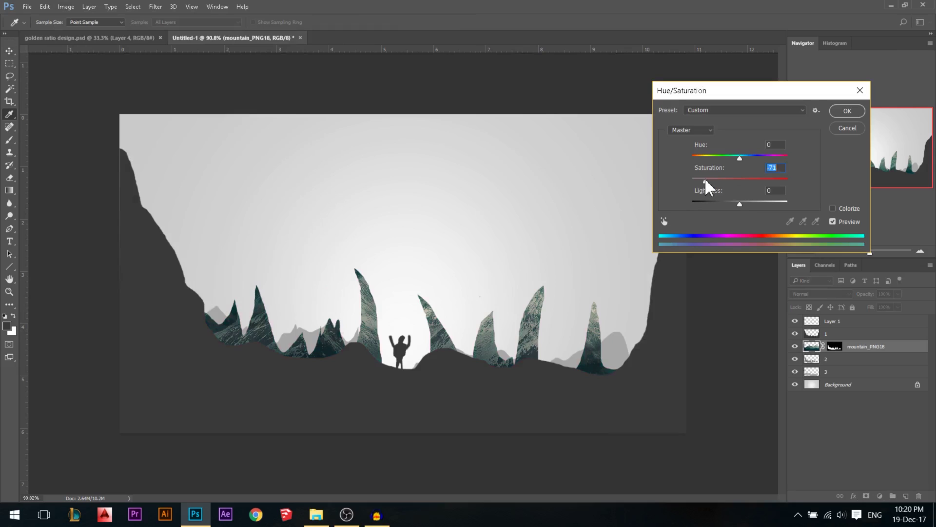
left_click_drag(703, 178, 721, 178)
left_click(700, 157)
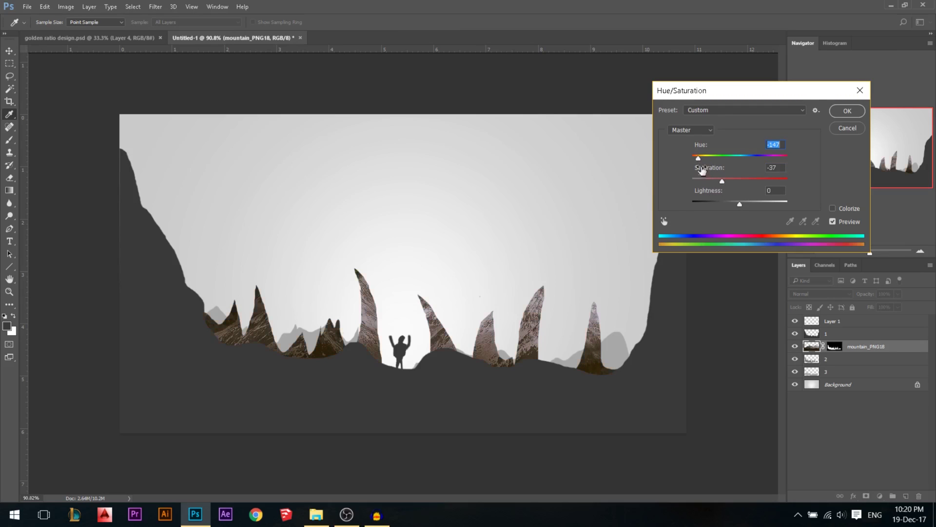
left_click(702, 179)
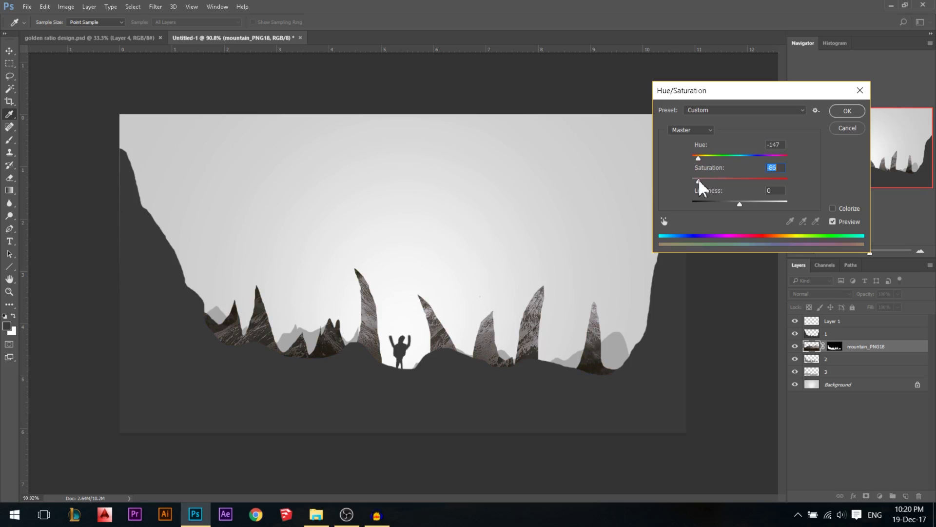
left_click(846, 111)
- Lighten the mountain_PNG18 layer with Curves by raising the black point to an output of about 91
scroll(443, 299, "up", 4)
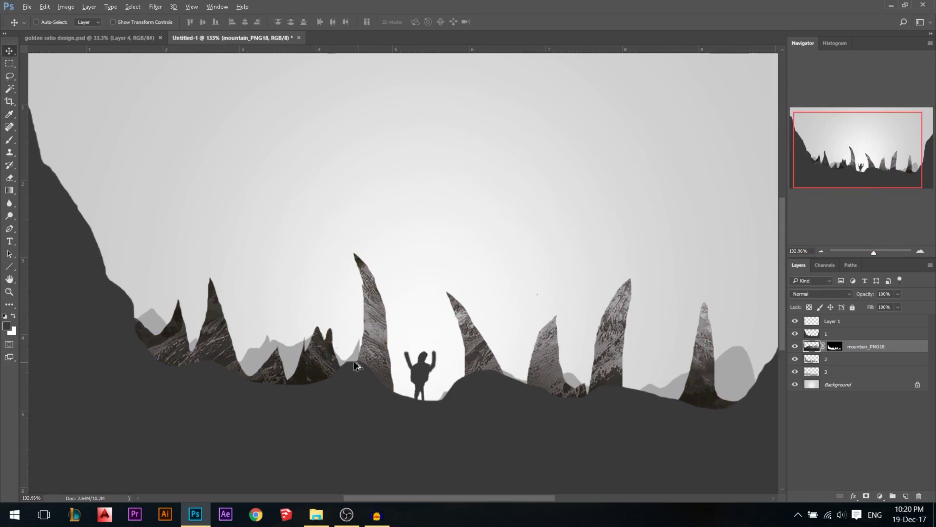
scroll(408, 323, "down", 3)
scroll(393, 324, "up", 1)
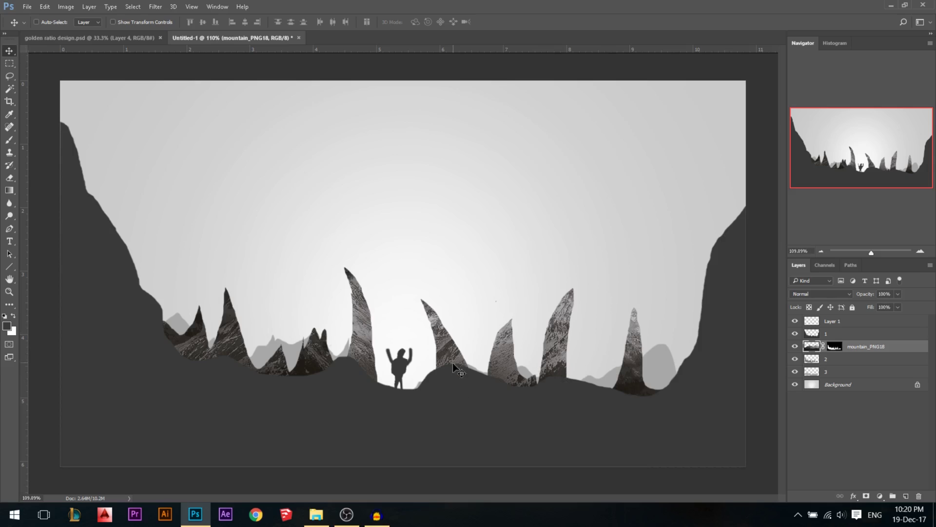
scroll(450, 346, "down", 1)
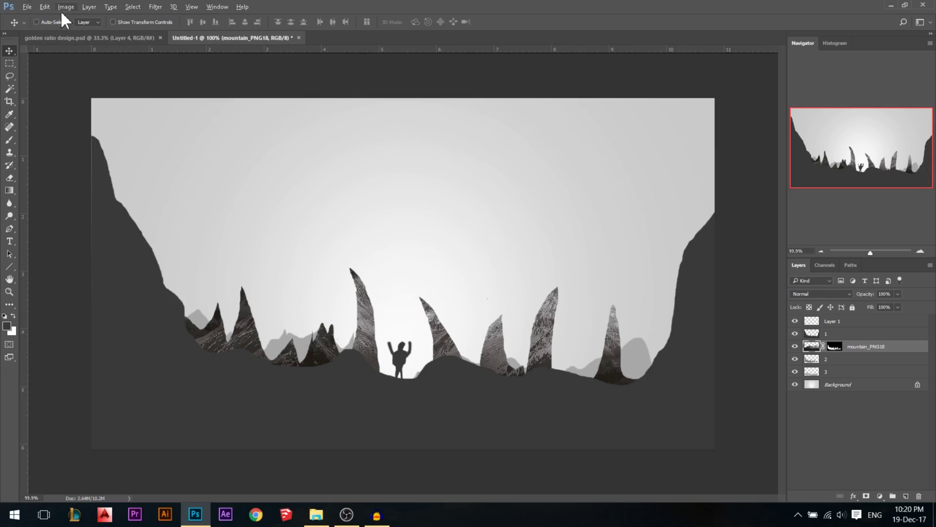
key("ctrl+m")
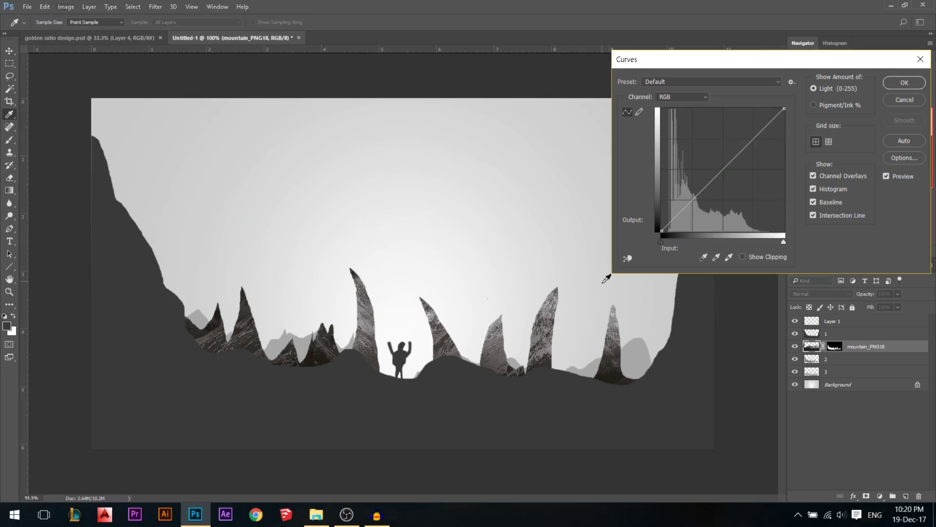
left_click_drag(663, 232, 654, 190)
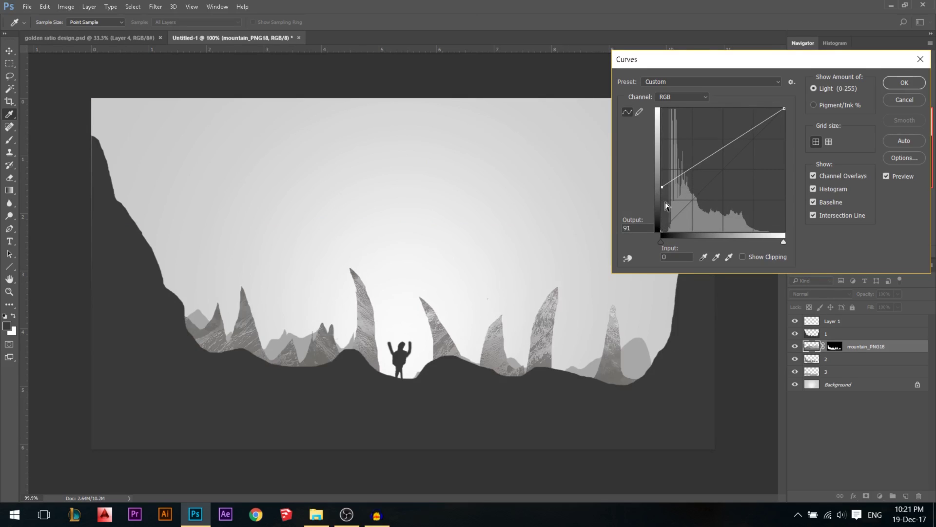
left_click(904, 83)
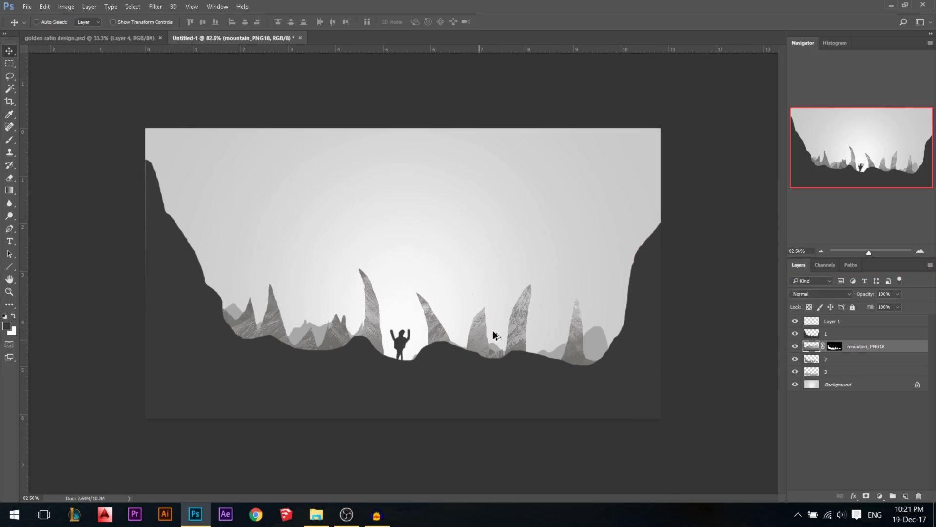
- Dodge the edges of the textured spikes that face the central glow on both sides of the figure
key("ctrl+1")
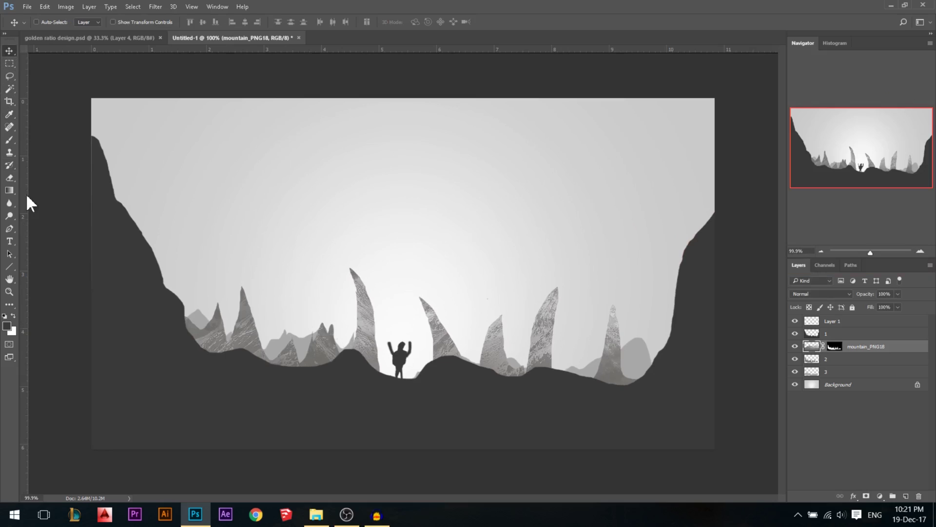
left_click(10, 216)
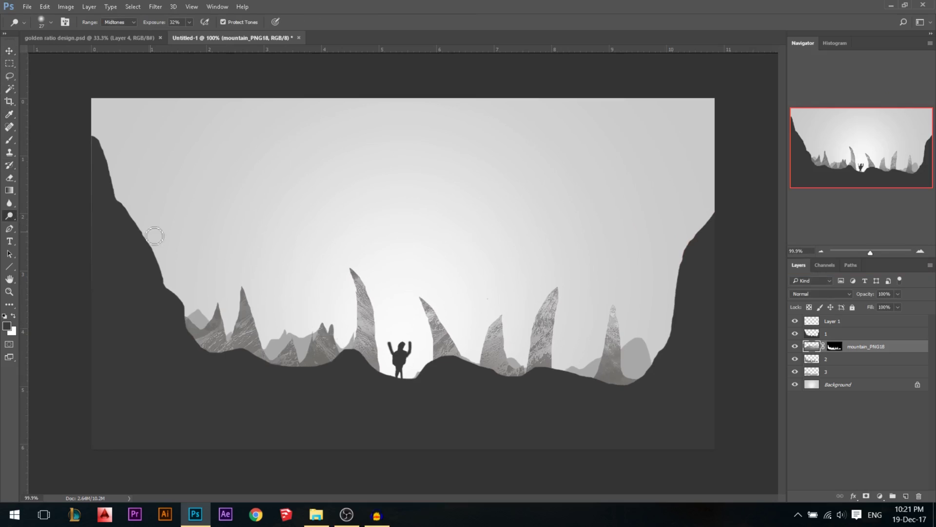
key("ctrl+plus")
scroll(383, 345, "up", 4)
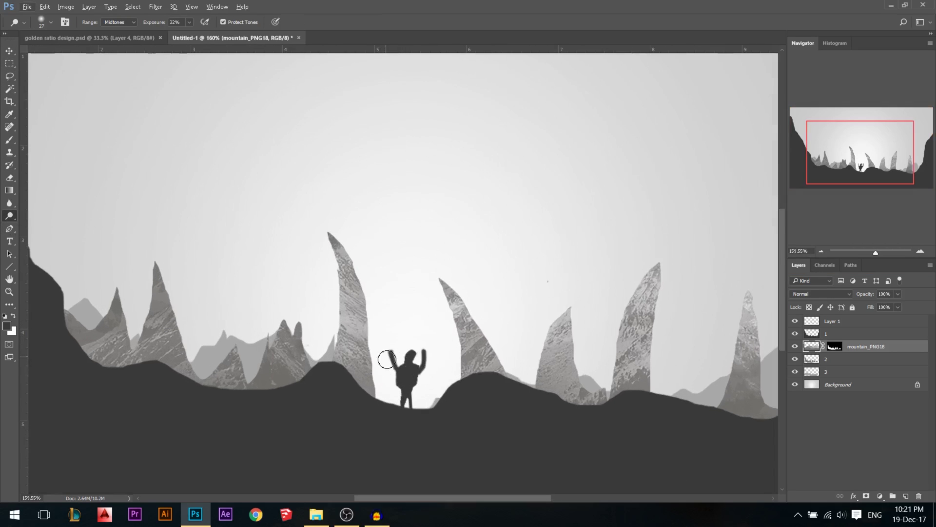
mouse_move(385, 343)
left_mouse_down()
mouse_move(417, 334)
mouse_move(375, 368)
mouse_move(373, 386)
mouse_move(374, 313)
left_mouse_up()
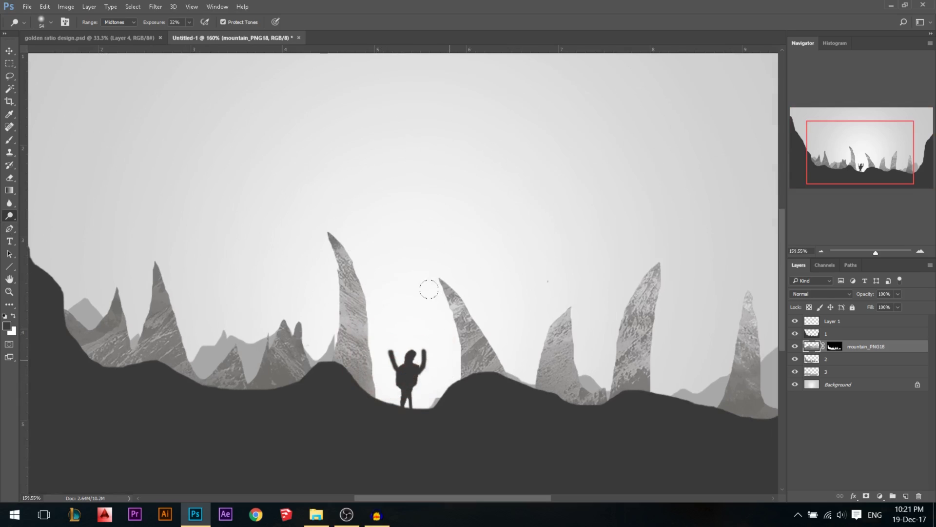
left_click_drag(528, 347, 532, 375)
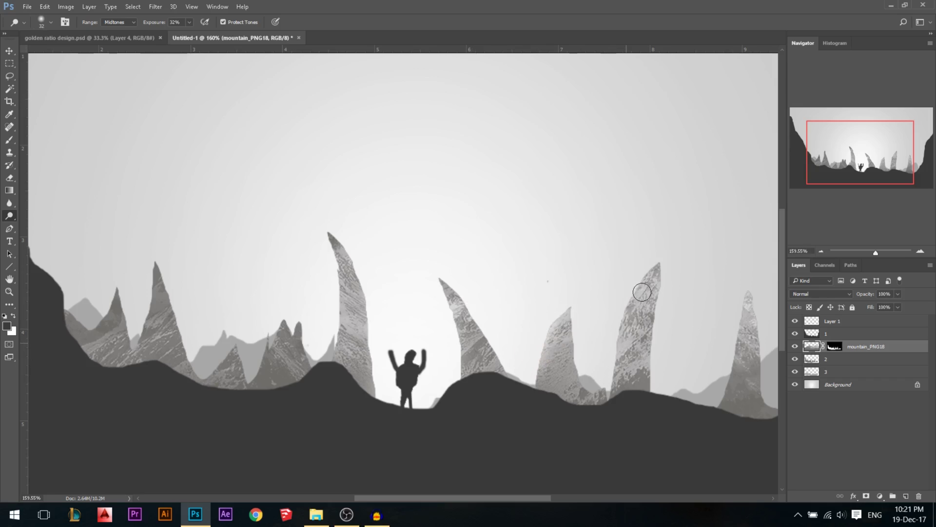
scroll(540, 276, "down", 1)
mouse_move(698, 374)
left_mouse_down()
mouse_move(702, 305)
mouse_move(714, 284)
left_mouse_up()
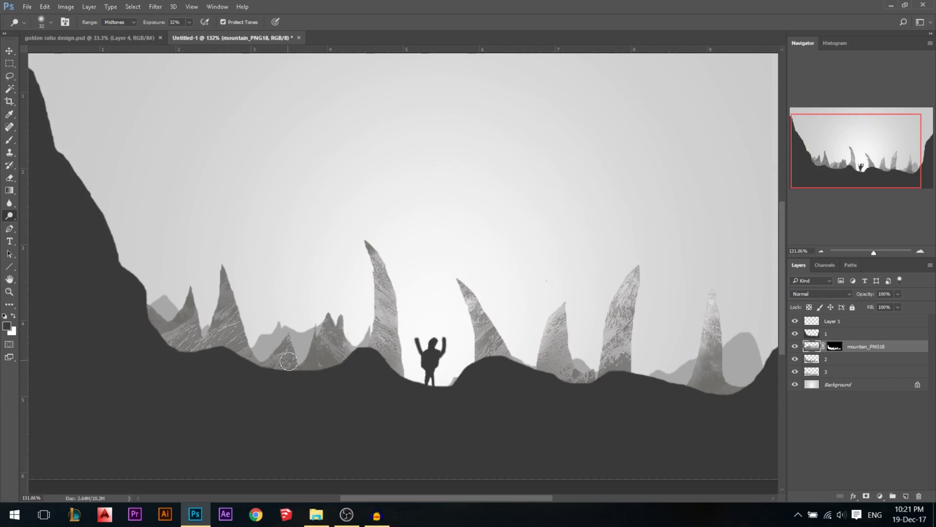
mouse_move(289, 361)
left_mouse_down()
mouse_move(258, 355)
mouse_move(226, 276)
left_mouse_up()
left_click_drag(204, 327, 194, 275)
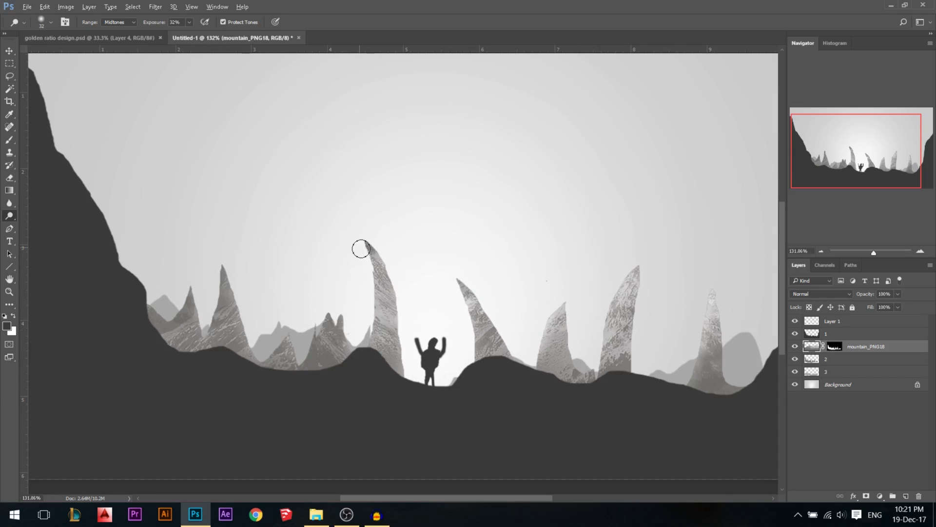
- Burn the edges of the larger spikes that face away from the central glow
left_click_drag(361, 249, 376, 350)
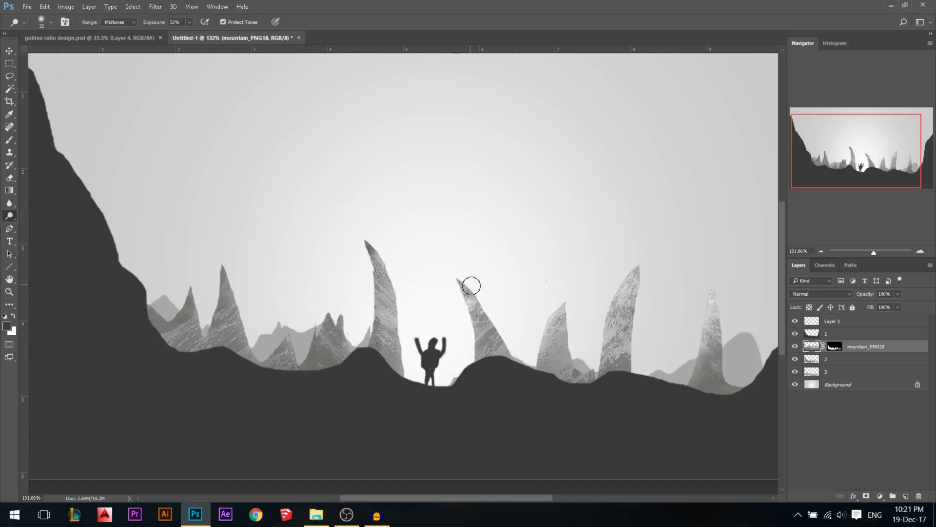
left_click_drag(477, 301, 515, 360)
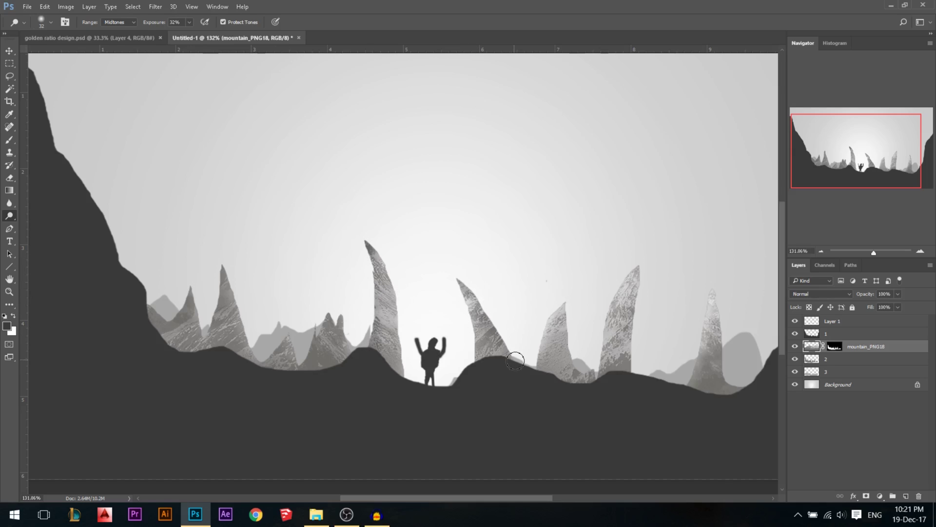
mouse_move(570, 309)
left_mouse_down()
mouse_move(574, 358)
mouse_move(568, 347)
left_mouse_up()
mouse_move(634, 375)
left_mouse_down()
mouse_move(633, 325)
mouse_move(628, 344)
mouse_move(626, 379)
mouse_move(640, 264)
mouse_move(637, 313)
mouse_move(648, 264)
left_mouse_up()
scroll(437, 315, "down", 3)
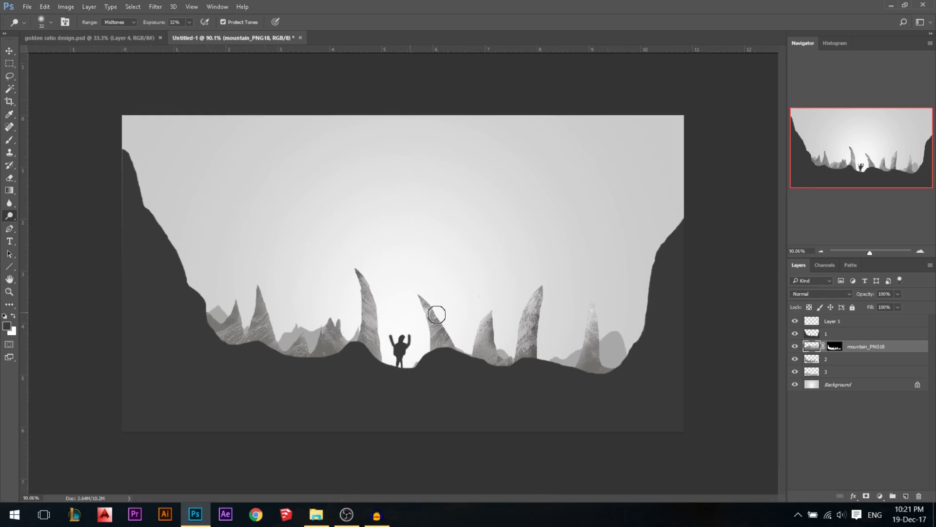
left_click(9, 50)
scroll(356, 332, "up", 1)
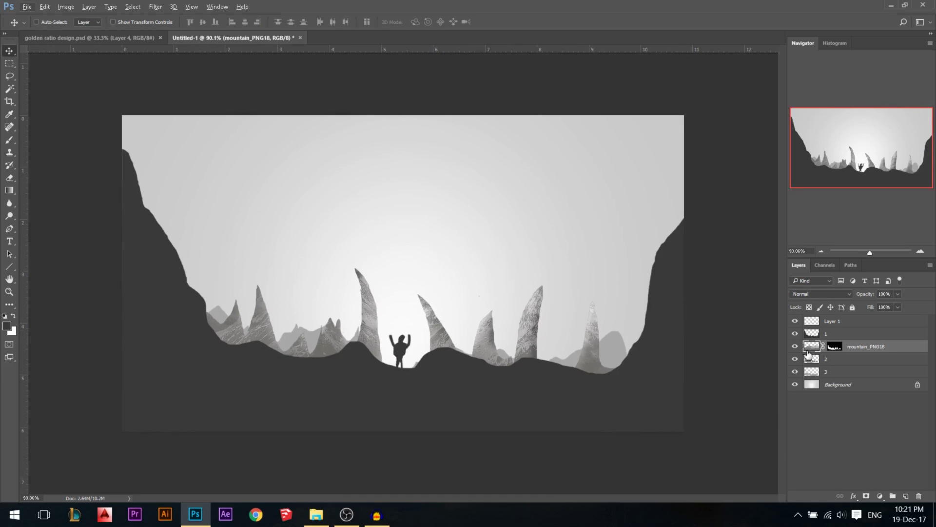
- Add a new layer above mountain_PNG18 and choose the 771 px textured cloud brush for painting
left_click(905, 495)
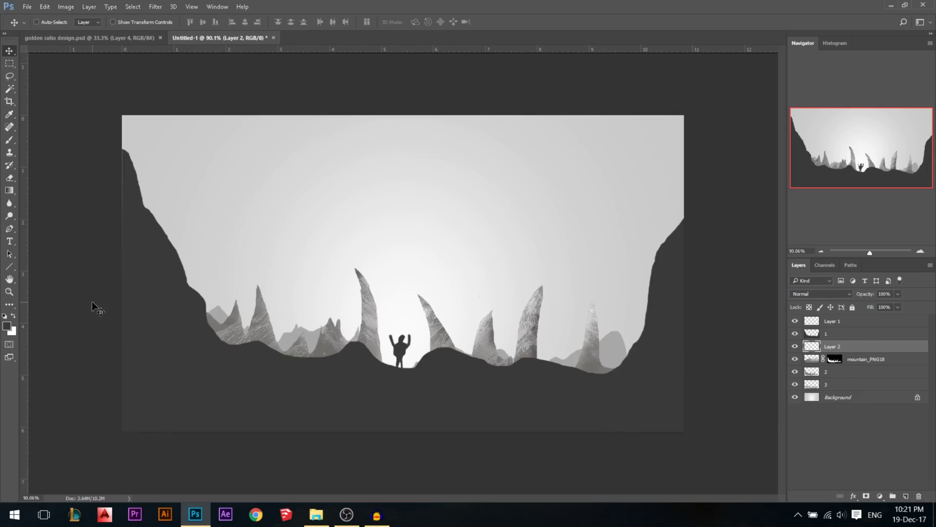
left_click(10, 140)
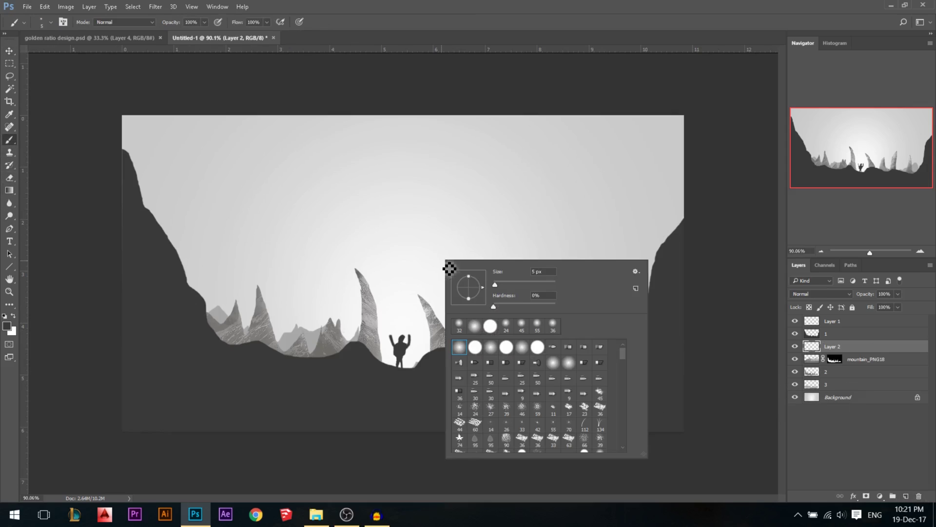
right_click(448, 263)
mouse_move(623, 354)
left_mouse_down()
mouse_move(621, 391)
mouse_move(618, 365)
left_mouse_up()
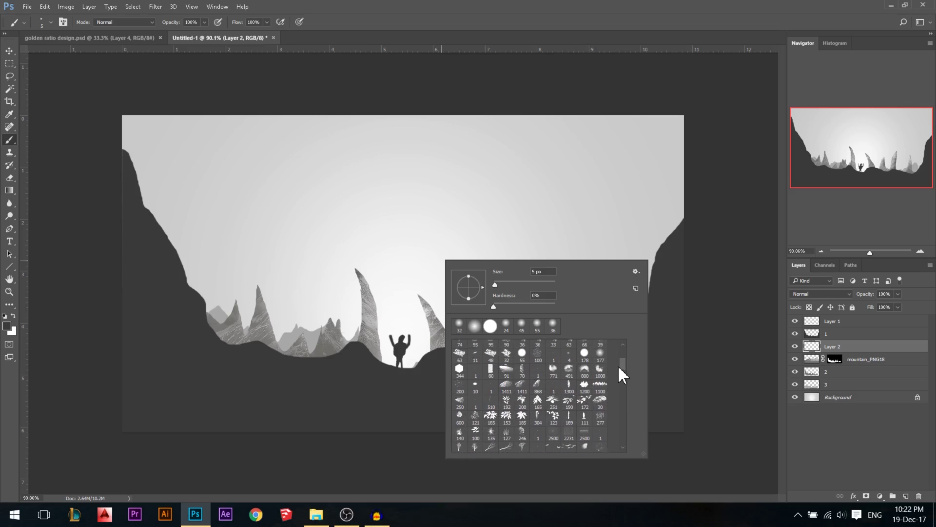
left_click(553, 369)
- Paint white mist at 20% brush opacity around the bases of the spikes on the new layer, using a reduced brush size
left_click_drag(313, 323, 222, 321)
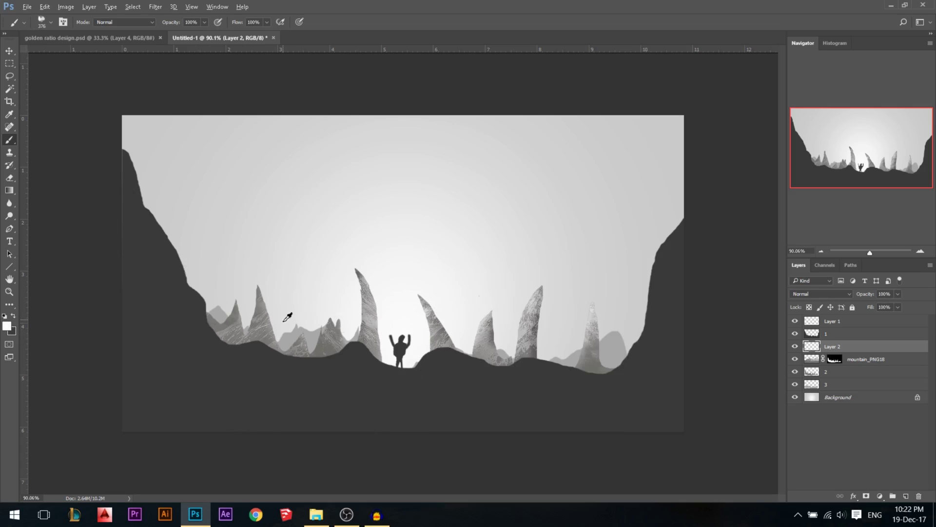
left_click_drag(284, 321, 246, 321)
left_click_drag(180, 24, 139, 25)
scroll(205, 336, "up", 4)
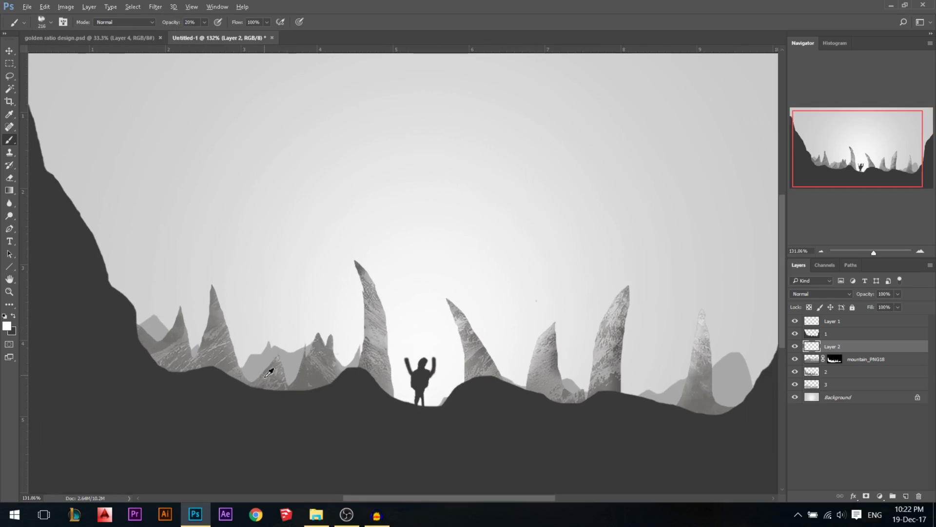
left_click_drag(262, 371, 214, 369)
mouse_move(155, 356)
left_mouse_down()
mouse_move(211, 383)
mouse_move(386, 387)
mouse_move(155, 353)
left_mouse_up()
mouse_move(393, 389)
left_mouse_down()
mouse_move(507, 373)
mouse_move(702, 405)
left_mouse_up()
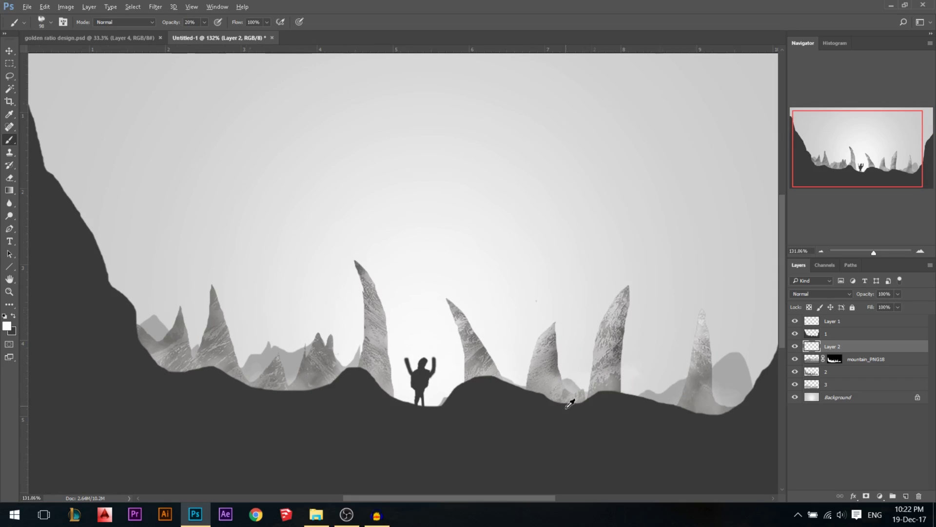
scroll(571, 404, "down", 1)
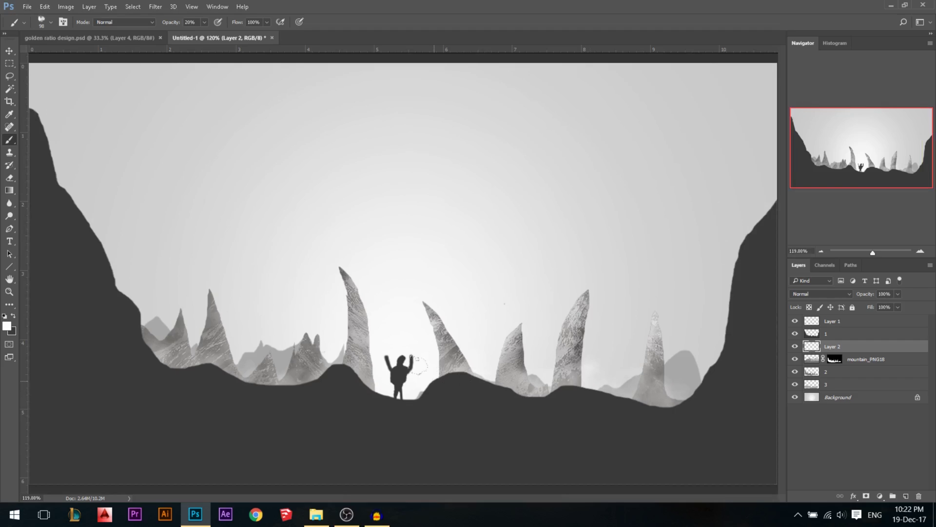
mouse_move(329, 366)
left_mouse_down()
mouse_move(221, 364)
mouse_move(133, 335)
left_mouse_up()
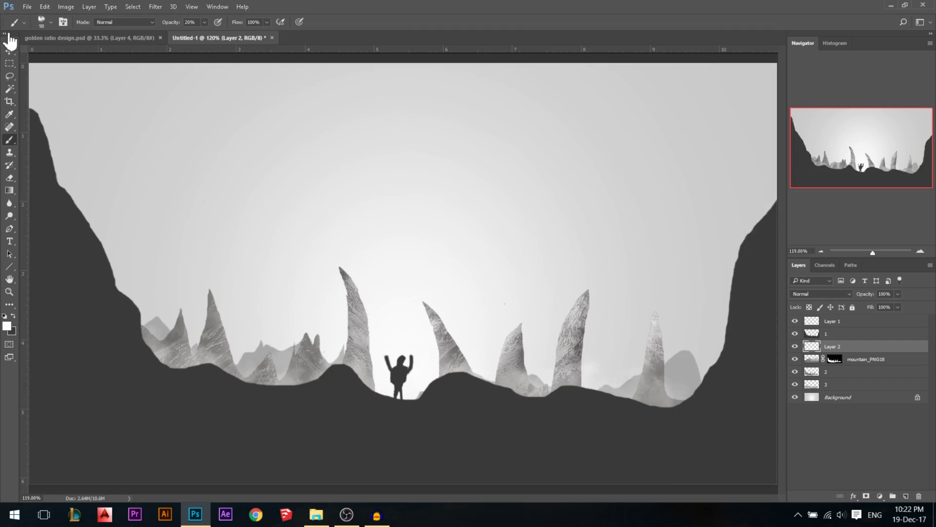
- Lower the mist layer's opacity to 65% and toggle its visibility to compare the effect
left_click(9, 51)
left_click_drag(876, 300, 863, 298)
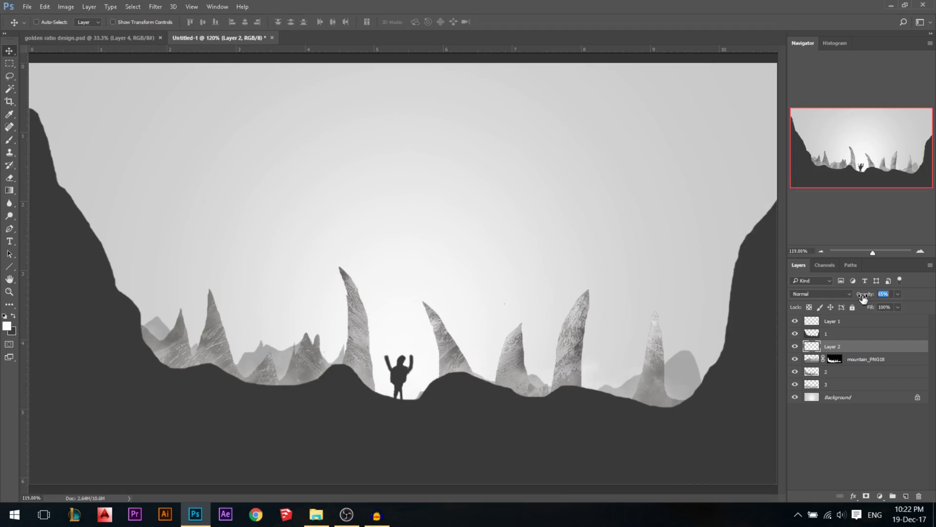
left_click(795, 346)
left_click(795, 347)
scroll(561, 378, "down", 2)
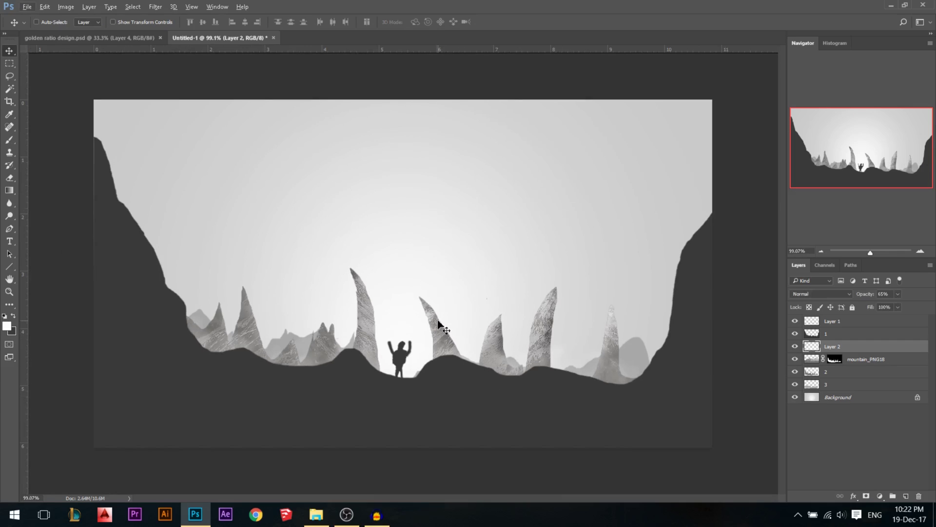
scroll(381, 392, "up", 1)
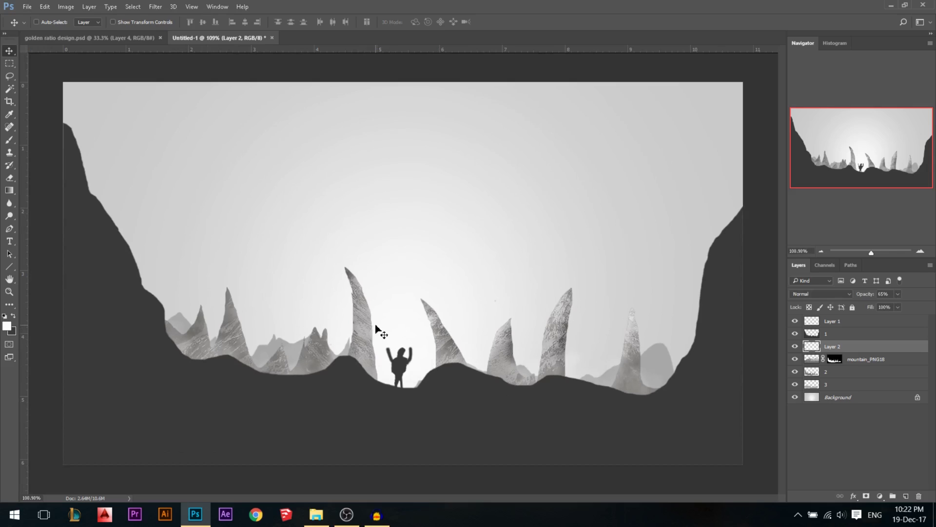
- Put an unmasked copy of the mountain_PNG18 layer between layers 2 and 3 and shift it down the canvas
left_click(812, 361)
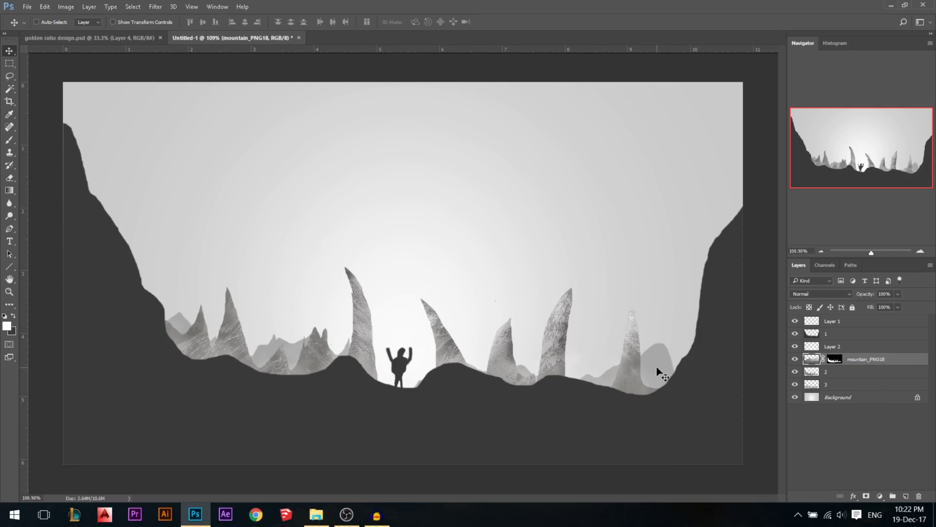
left_click_drag(853, 365, 852, 377, "alt")
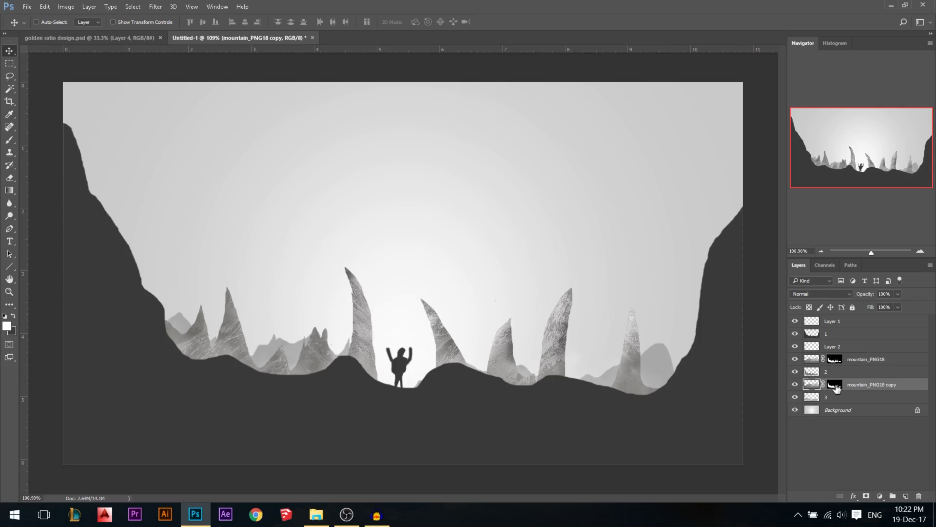
right_click(835, 388)
left_click(800, 408)
left_click_drag(510, 279, 517, 318)
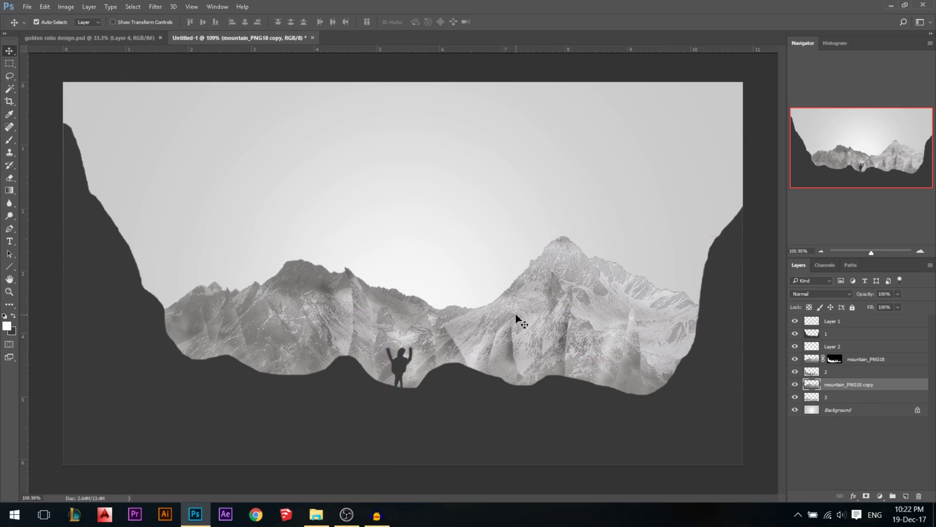
- Scale the mountain_PNG18 copy layer down to about 83% width, reduce its height further, and reposition it behind the spikes
key("ctrl+t")
left_click_drag(726, 241, 672, 266, "alt+shift")
mouse_move(646, 314)
left_mouse_down()
mouse_move(657, 324)
mouse_move(654, 297)
left_mouse_up()
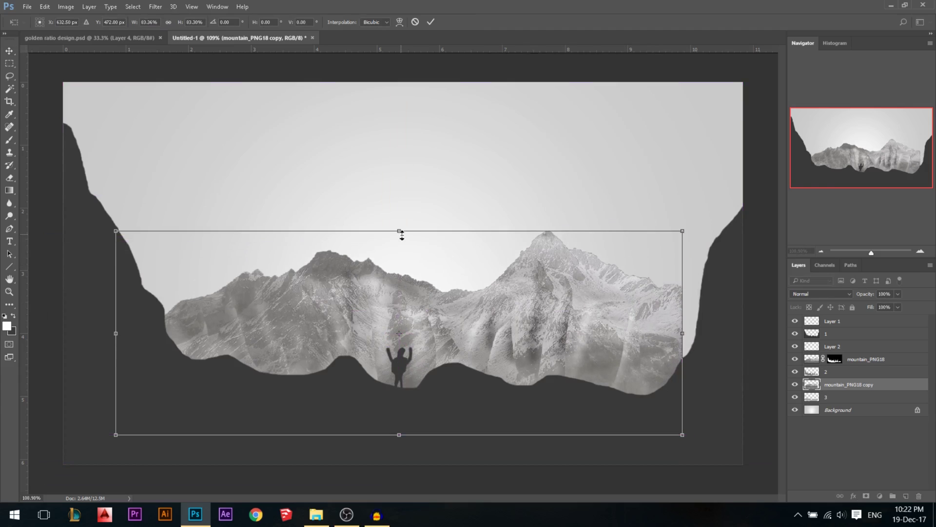
left_click_drag(401, 235, 401, 253)
key("Return")
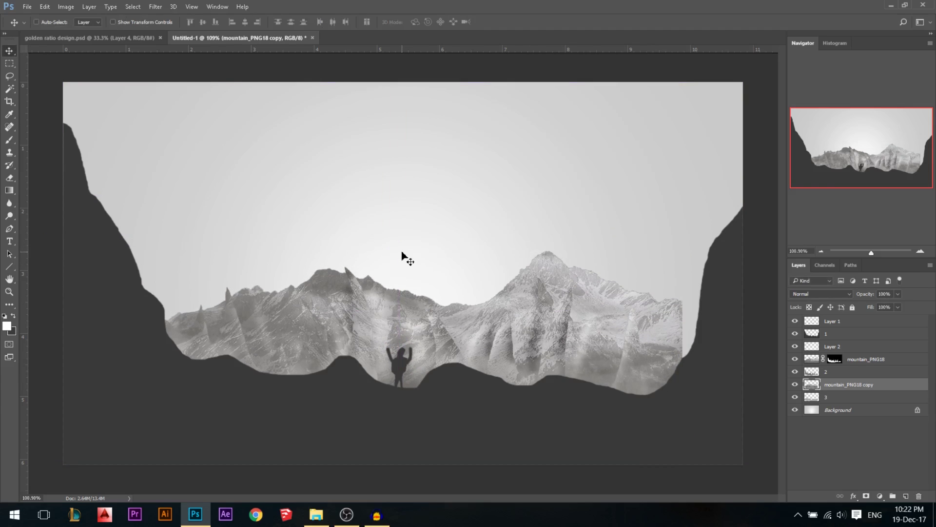
- Mask the mountain_PNG18 copy layer with the outline of layer 3
left_click(812, 400, "ctrl")
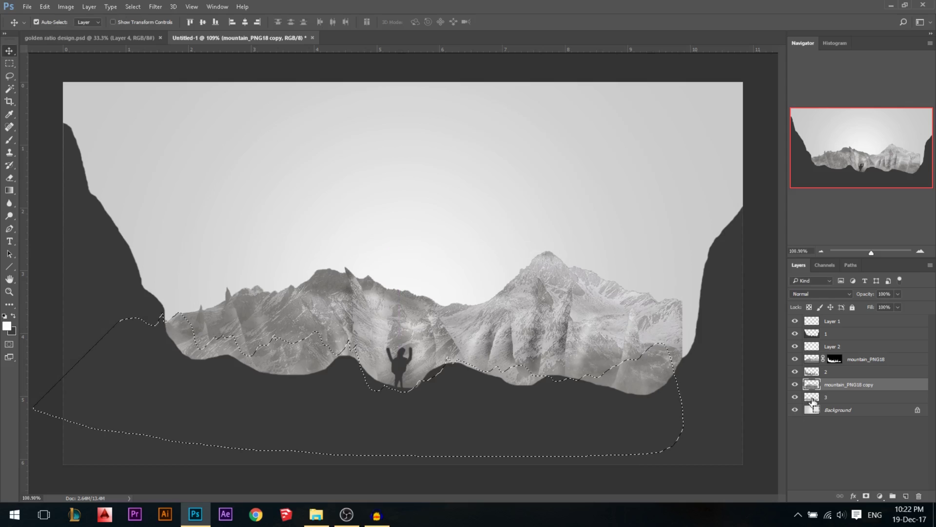
left_click(866, 495)
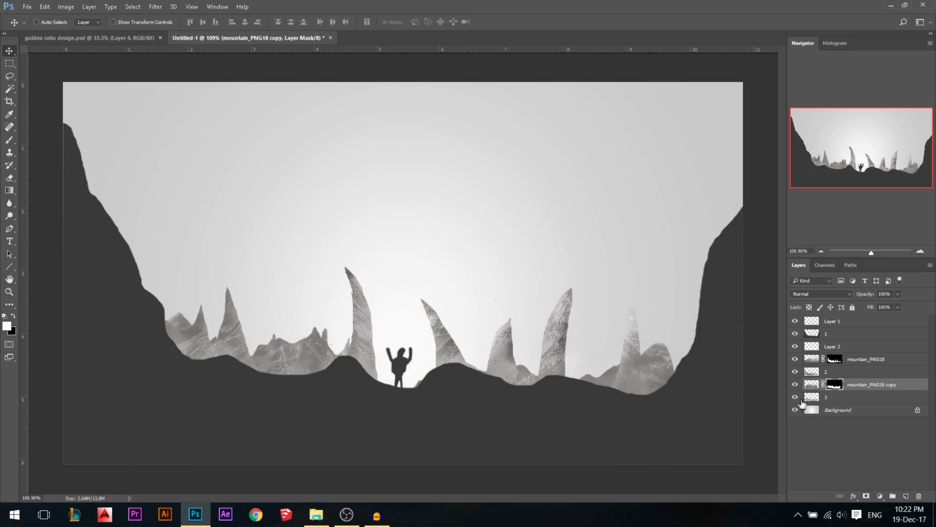
- Lighten the mountain_PNG18 copy's image with Curves by raising the black end of the RGB curve to about mid-height
left_click(813, 385)
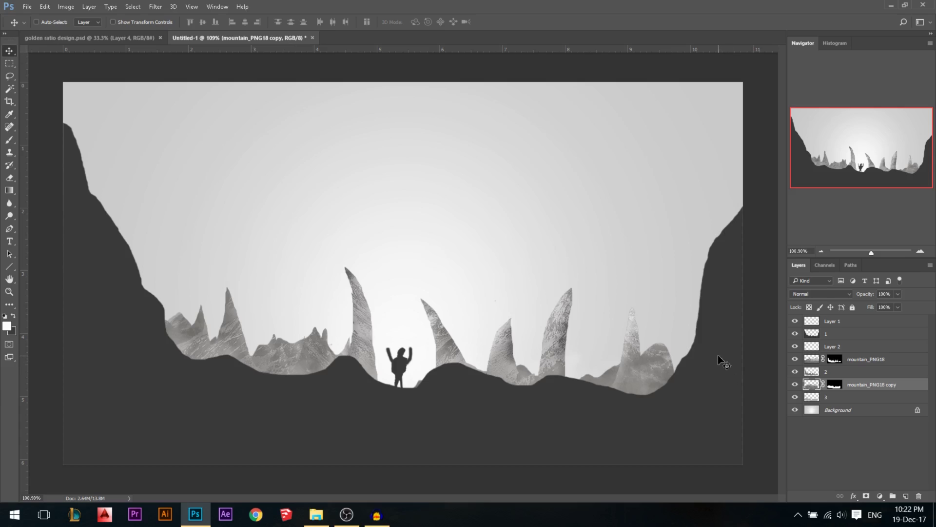
key("ctrl+m")
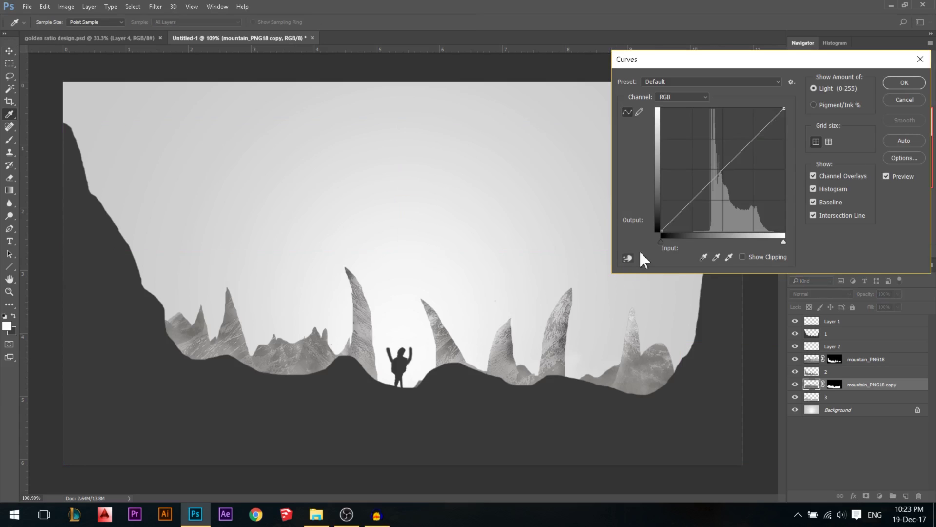
left_click_drag(661, 229, 659, 169)
left_click(904, 82)
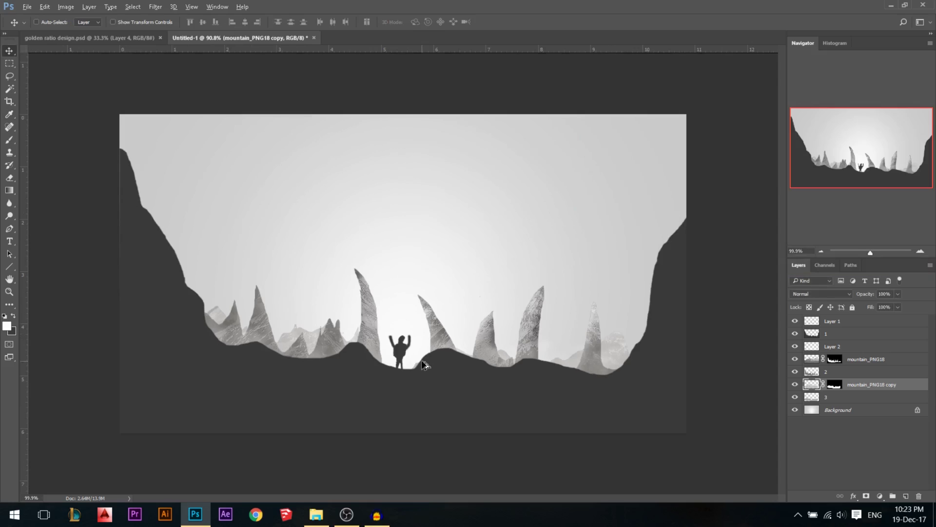
scroll(464, 376, "up", 1)
left_click(679, 360, "ctrl")
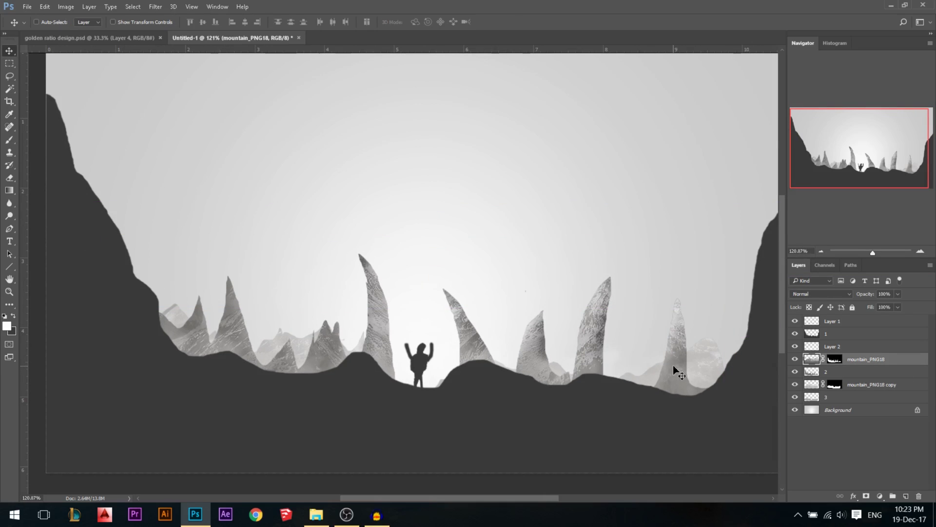
left_click(654, 380, "ctrl")
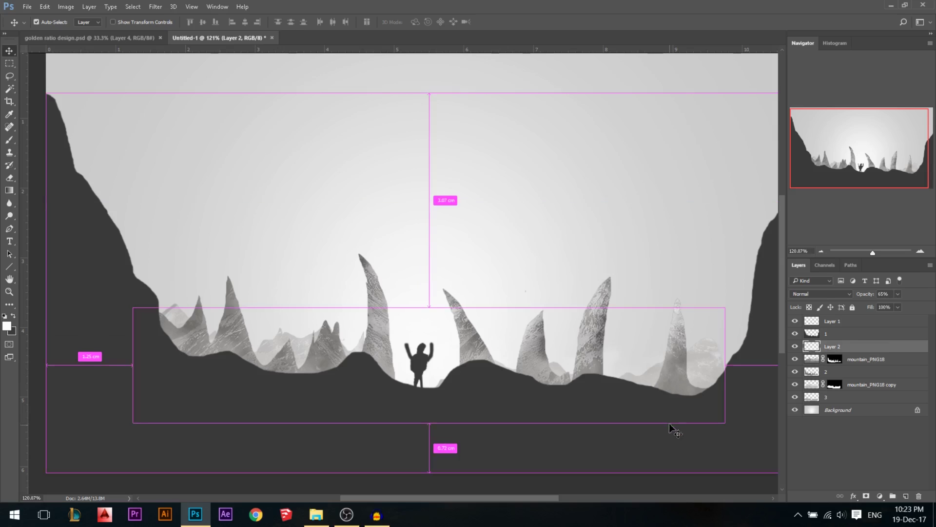
scroll(675, 432, "down", 2)
left_click_drag(648, 407, 644, 385)
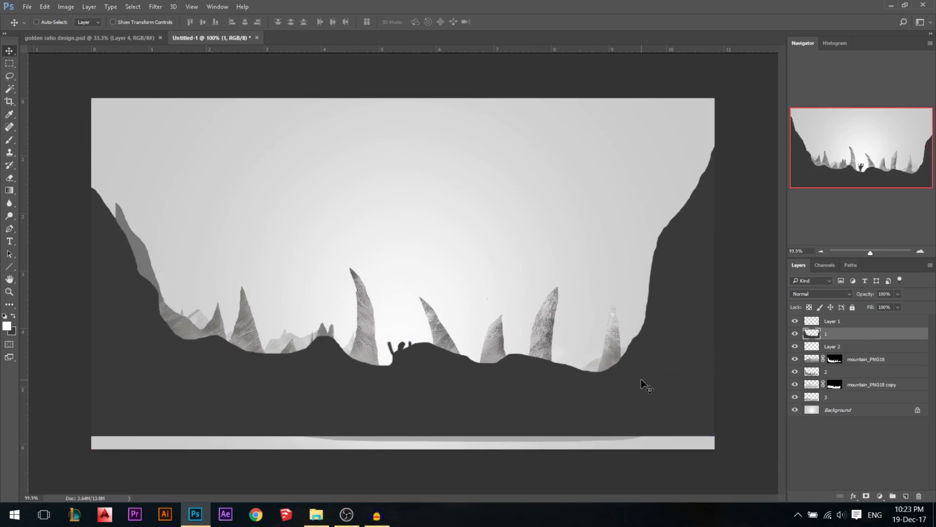
key("ctrl+z")
- Examine the overall composition and the masked edges of the textured spikes around the figure up close
scroll(466, 382, "down", 1)
scroll(398, 392, "up", 8)
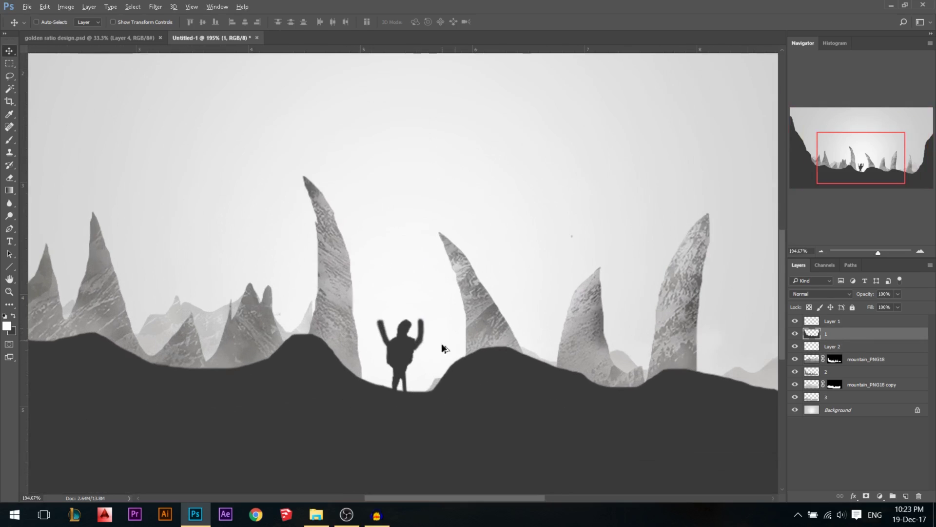
scroll(444, 345, "down", 2)
left_click(415, 349, "ctrl")
scroll(414, 351, "down", 4)
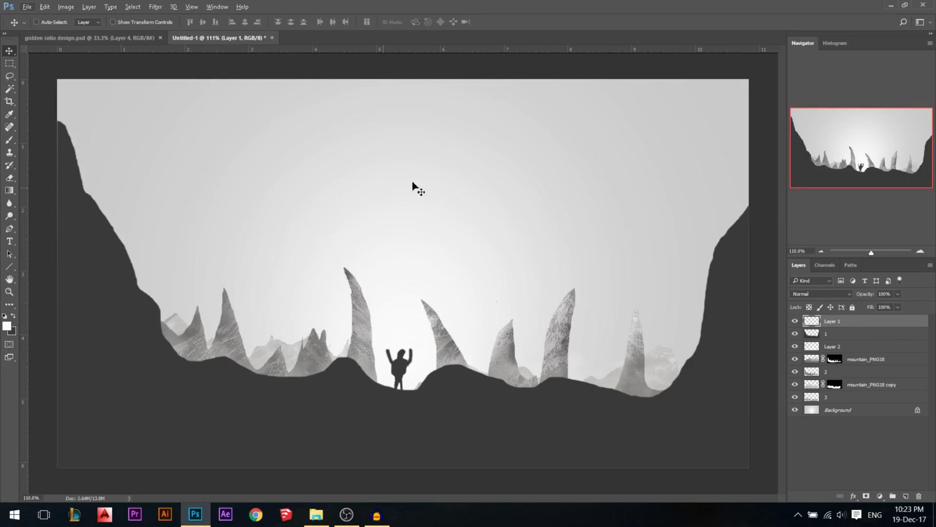
scroll(409, 212, "down", 1)
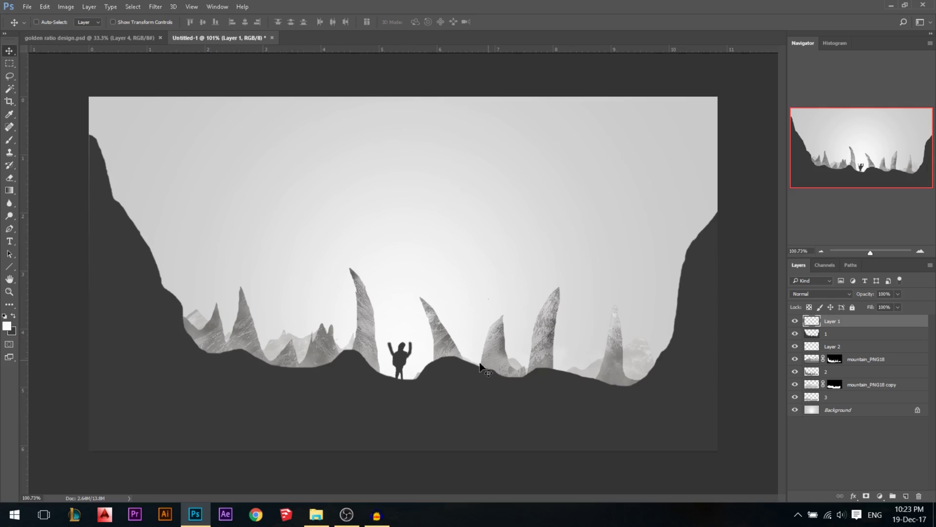
scroll(359, 397, "up", 5)
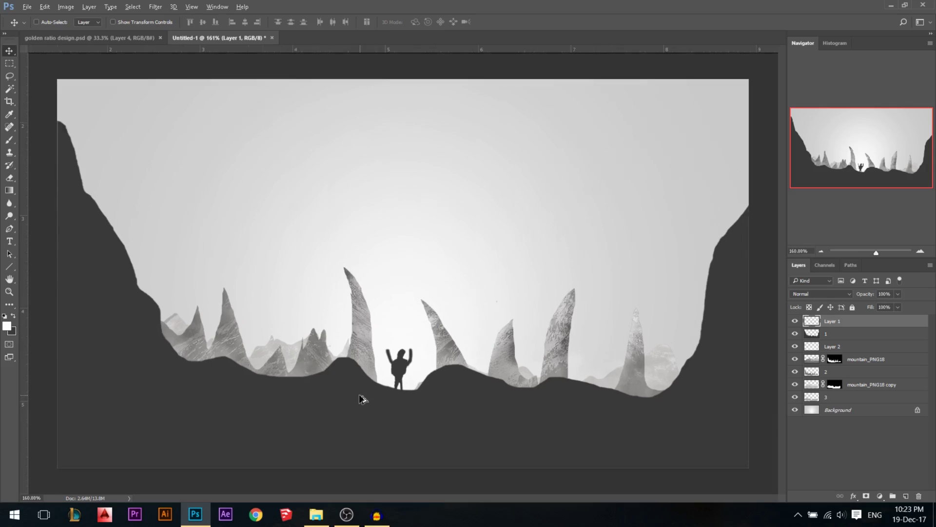
left_click(510, 289, "ctrl")
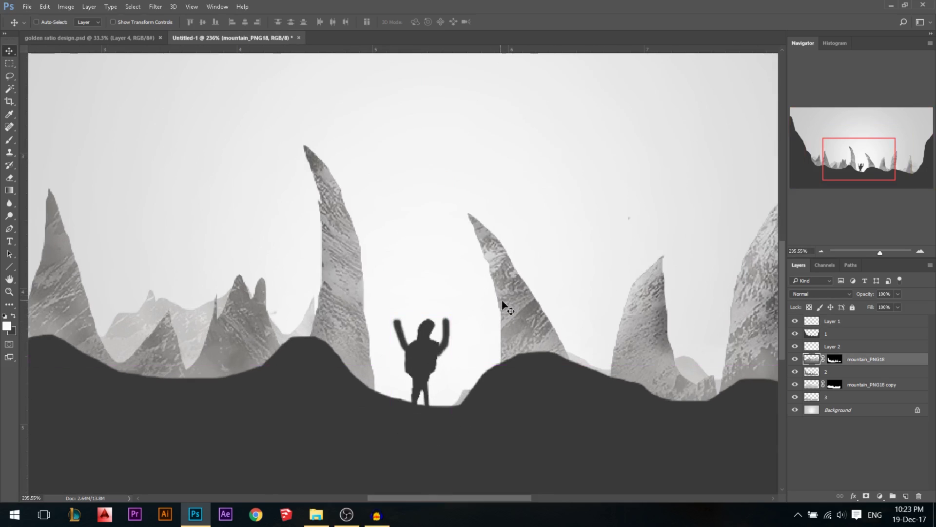
scroll(505, 306, "down", 3)
scroll(489, 265, "up", 5)
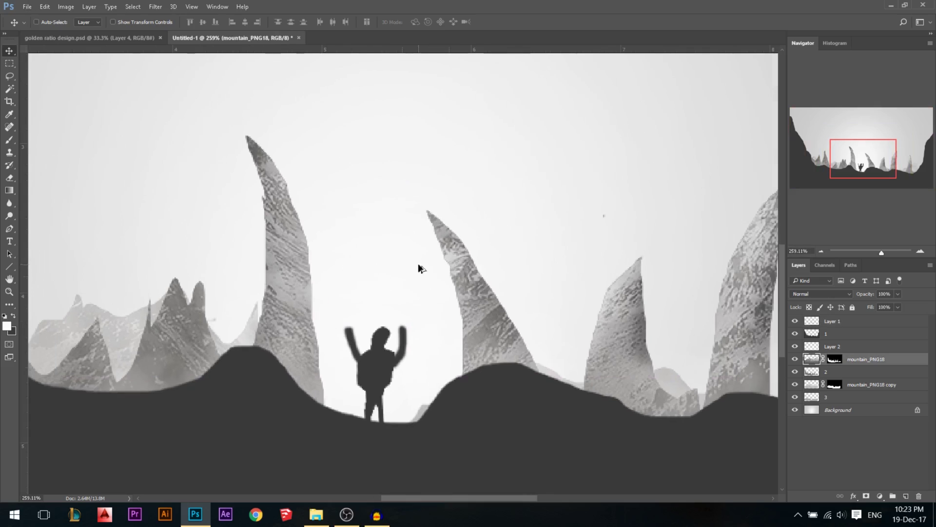
scroll(403, 265, "up", 5)
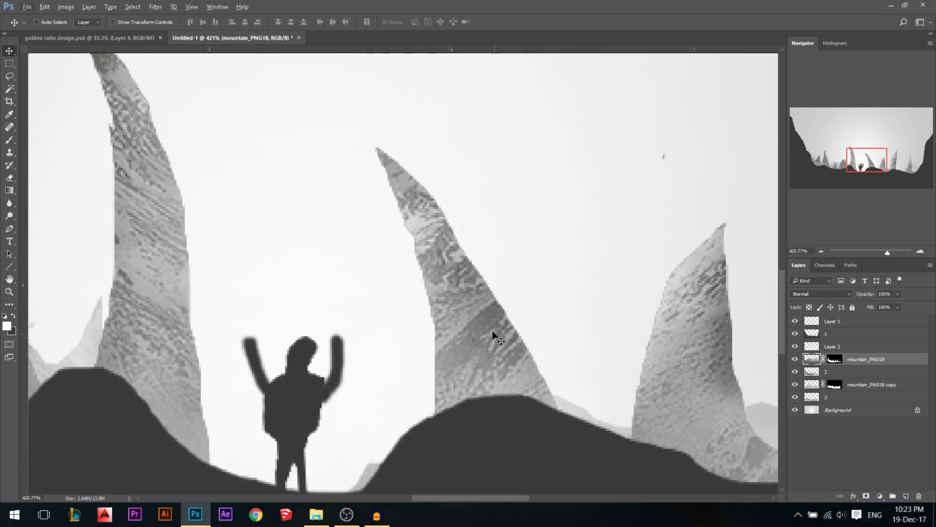
- Soften the edges of the central spike on the mountain_PNG18 layer mask with the Blur tool at 100% strength
left_click(10, 216)
left_click(834, 360)
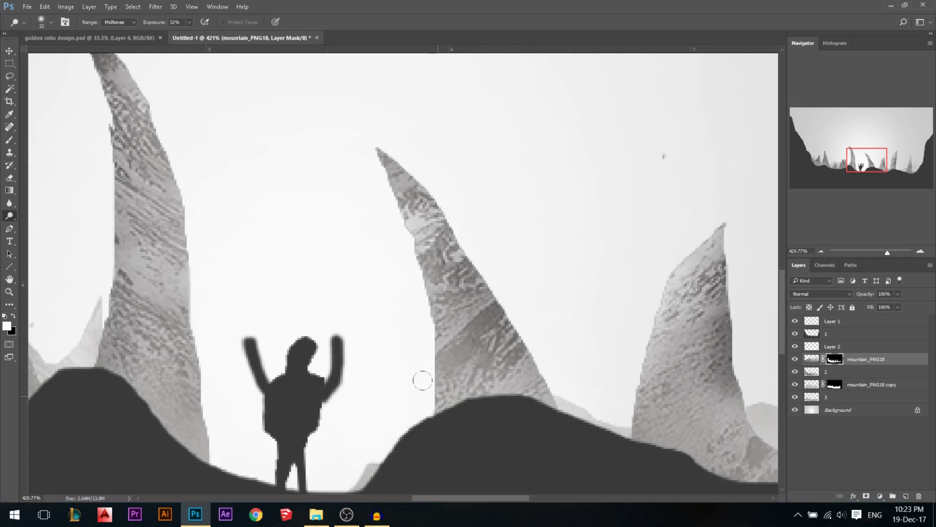
left_click(794, 359)
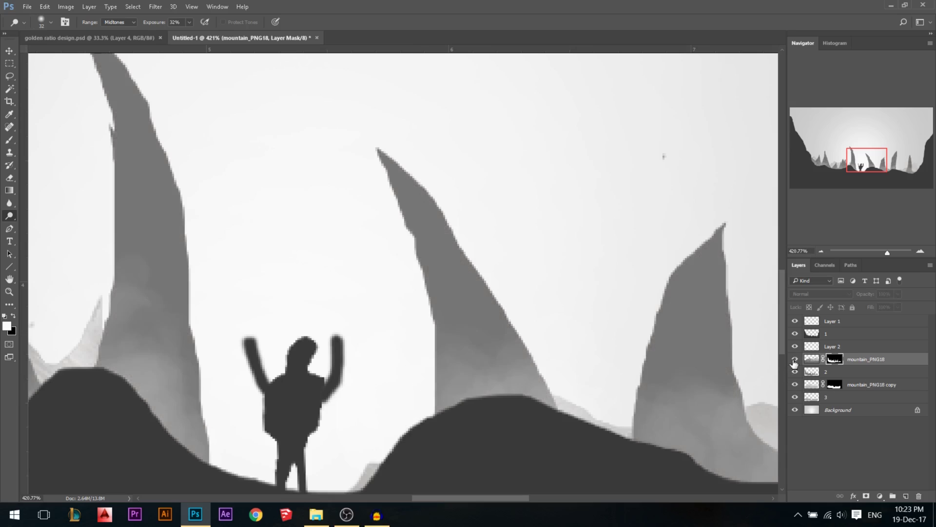
left_click(795, 360)
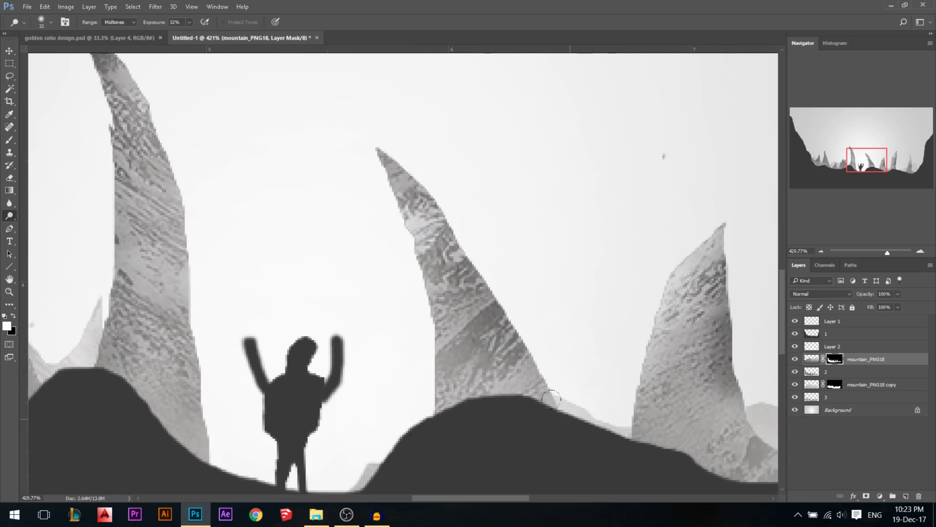
scroll(543, 351, "up", 1)
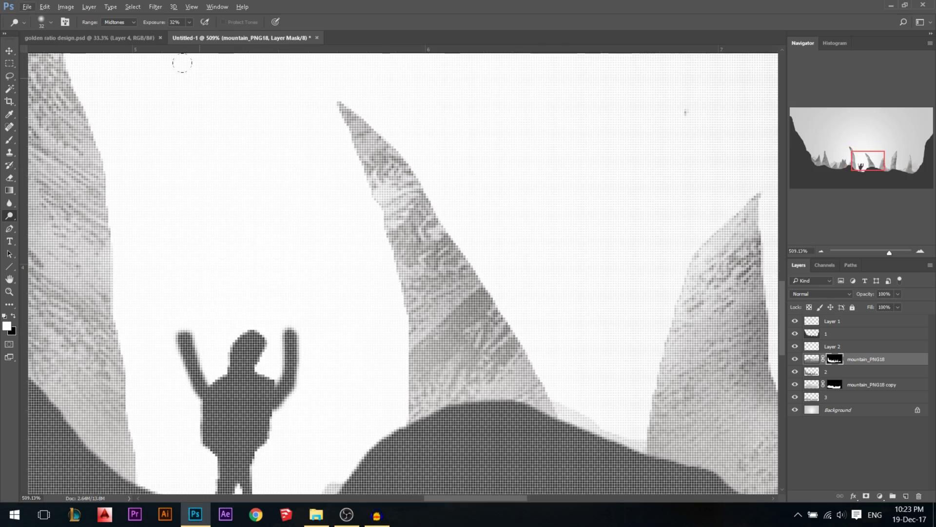
left_click(10, 203)
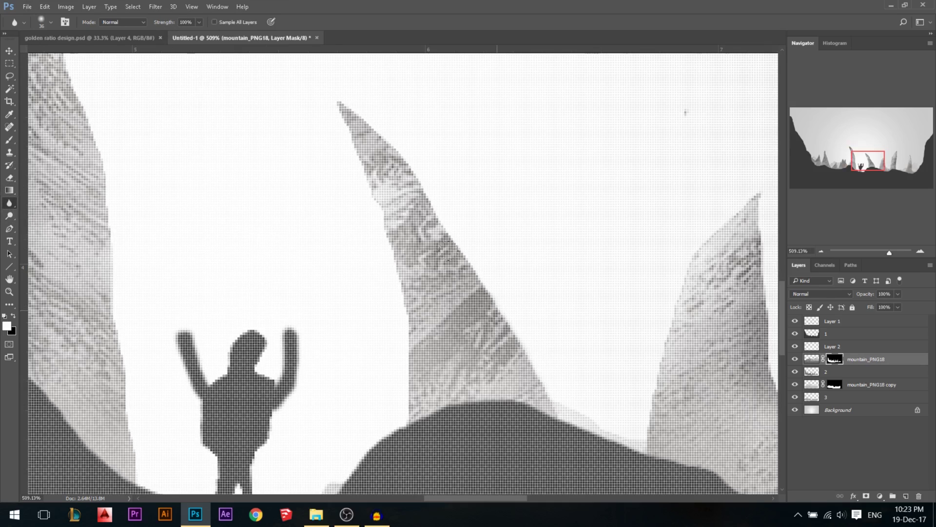
mouse_move(483, 272)
left_mouse_down()
mouse_move(468, 270)
mouse_move(492, 299)
left_mouse_up()
mouse_move(350, 178)
left_mouse_down()
mouse_move(389, 315)
mouse_move(390, 275)
left_mouse_up()
key("ctrl+0")
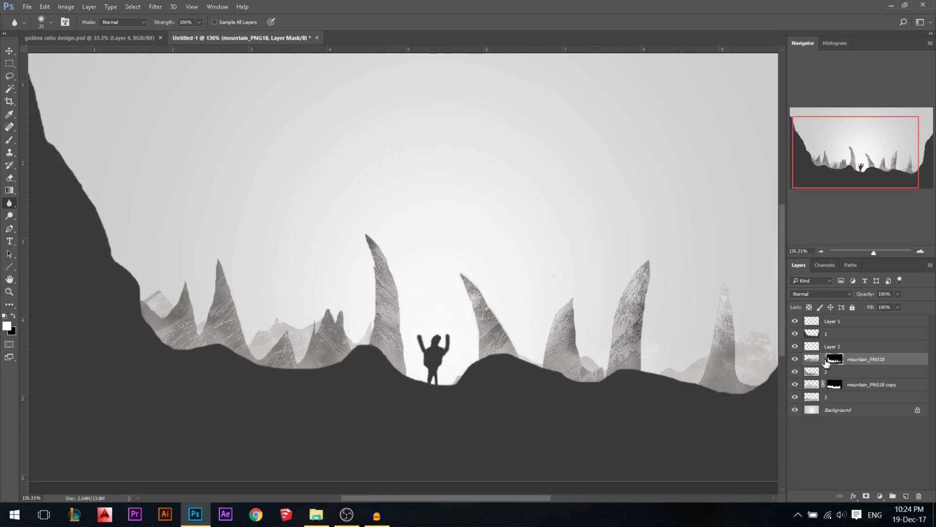
- Apply a Gaussian Blur with a 1.7 pixel radius to the mountain_PNG18 layer mask
left_click(156, 7)
mouse_move(293, 142)
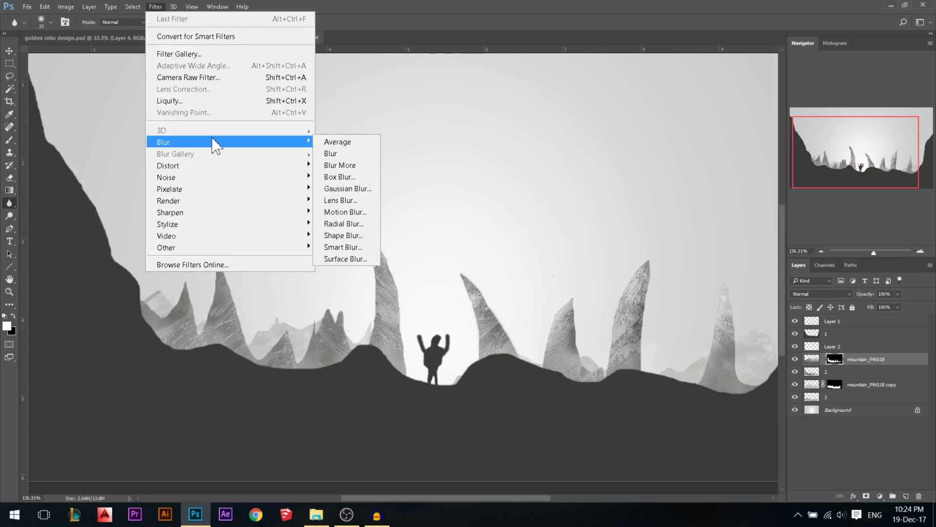
left_click(346, 189)
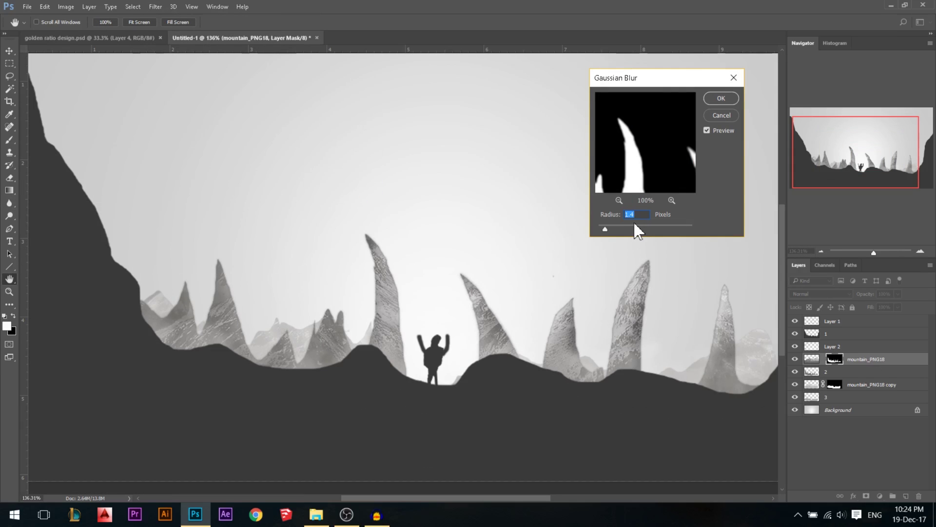
left_click_drag(605, 229, 621, 228)
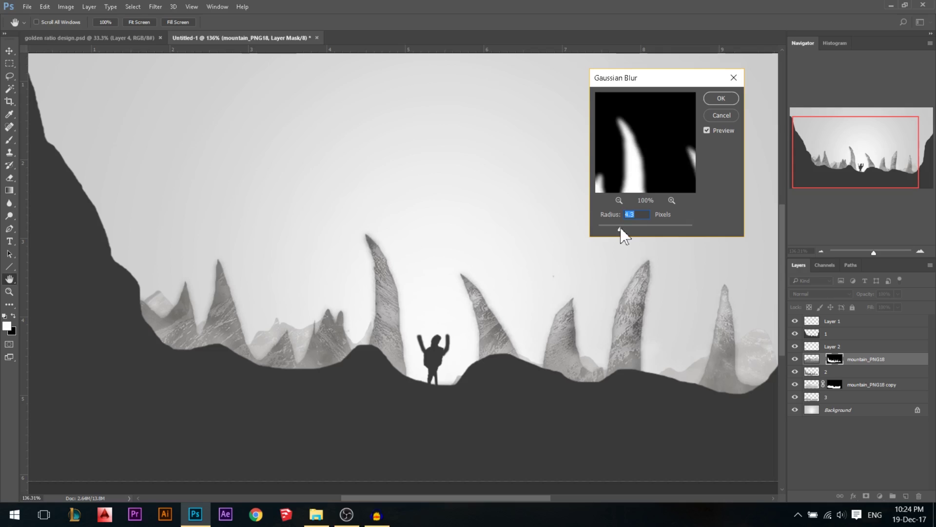
mouse_move(621, 228)
left_mouse_down()
mouse_move(596, 230)
mouse_move(607, 229)
left_mouse_up()
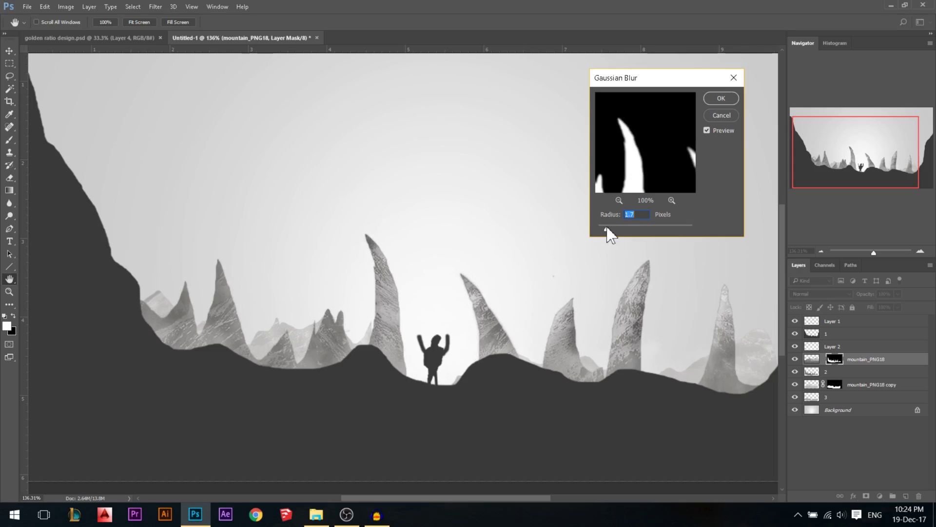
left_click(721, 98)
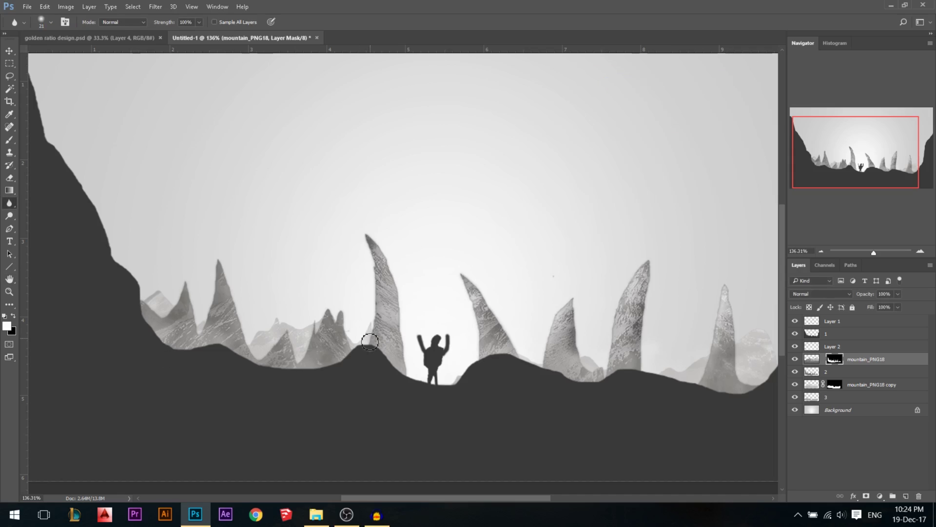
- Draw a thin V-shaped freehand lasso selection bridging the two tall spikes above the figure
left_click(9, 50)
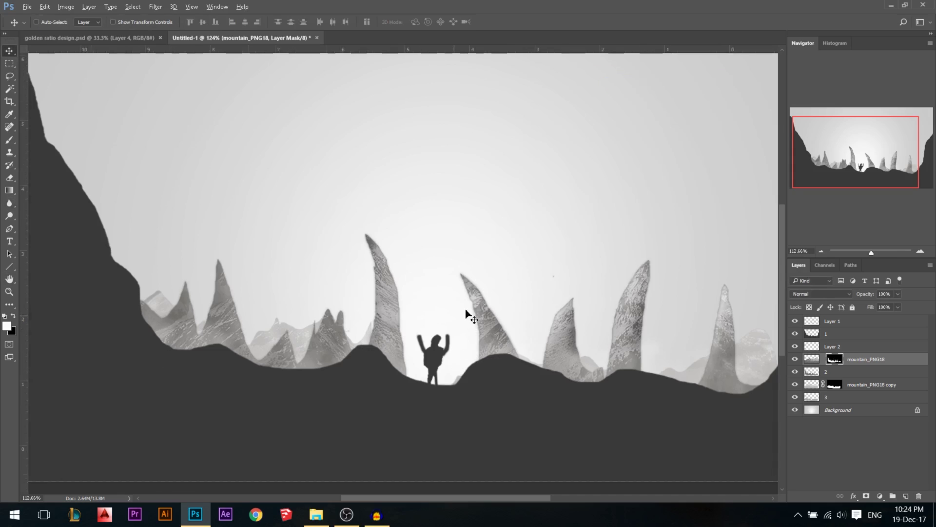
scroll(341, 358, "down", 1)
scroll(292, 353, "up", 4)
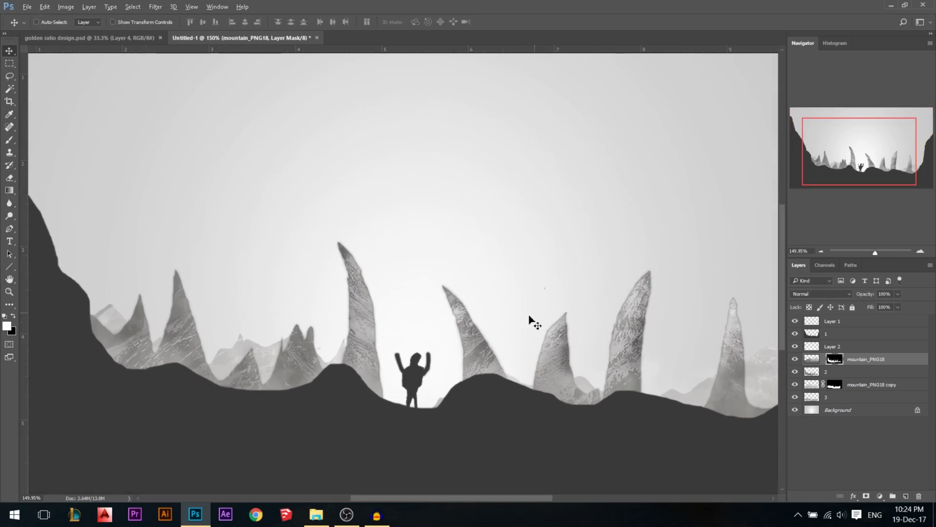
scroll(468, 353, "up", 5)
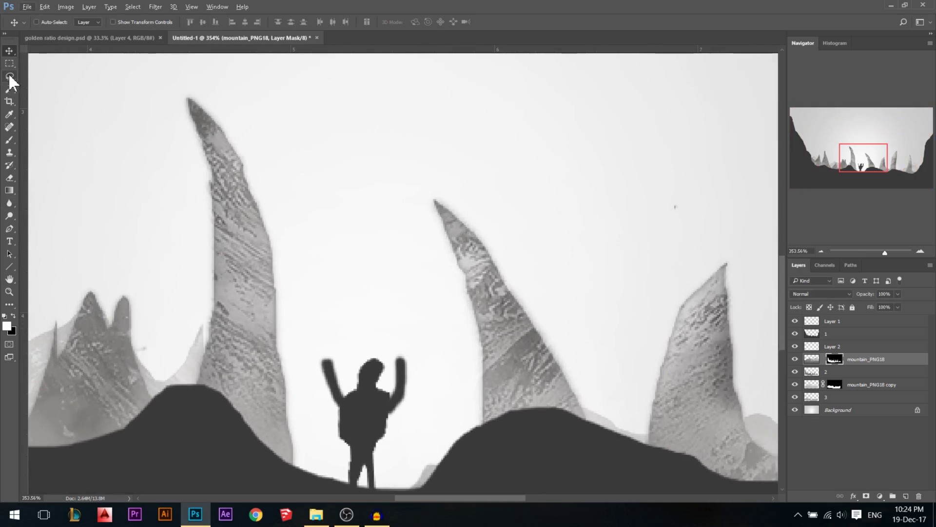
left_click(9, 75)
mouse_move(429, 246)
left_mouse_down()
mouse_move(386, 306)
mouse_move(366, 277)
mouse_move(311, 248)
mouse_move(272, 245)
mouse_move(259, 256)
mouse_move(301, 260)
mouse_move(351, 283)
left_mouse_up()
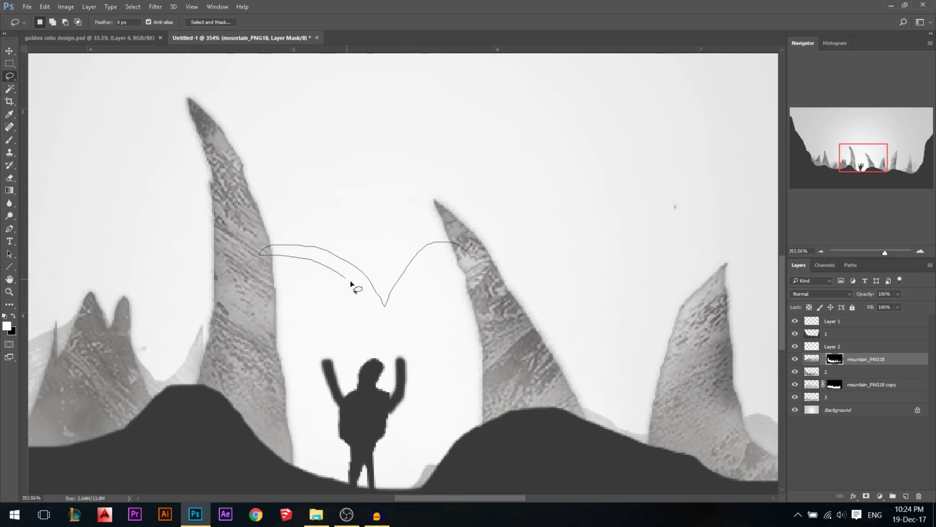
mouse_move(385, 326)
left_mouse_down()
mouse_move(414, 275)
mouse_move(460, 264)
mouse_move(475, 279)
left_mouse_up()
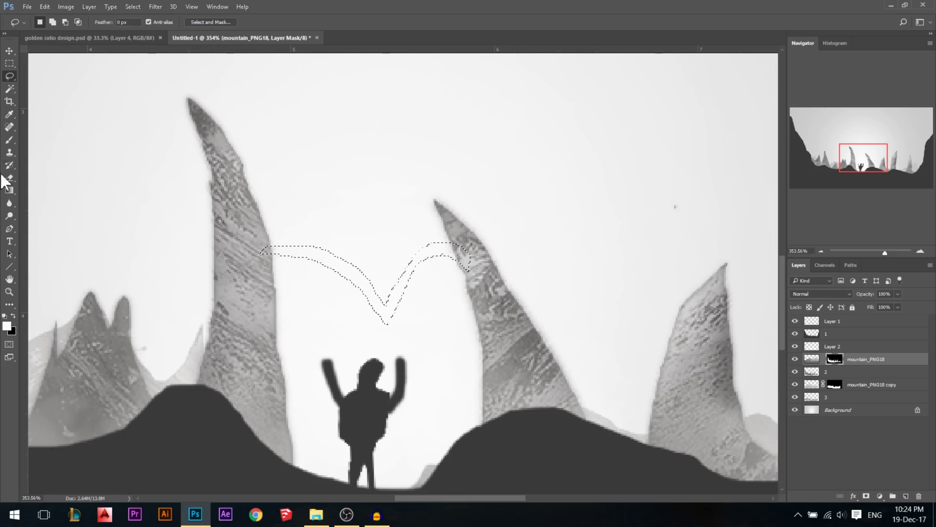
- Paint white at 100% opacity inside the selection on the mountain_PNG18 mask to reveal the rock bridge, and deselect
left_click(10, 140)
left_click_drag(163, 24, 217, 30)
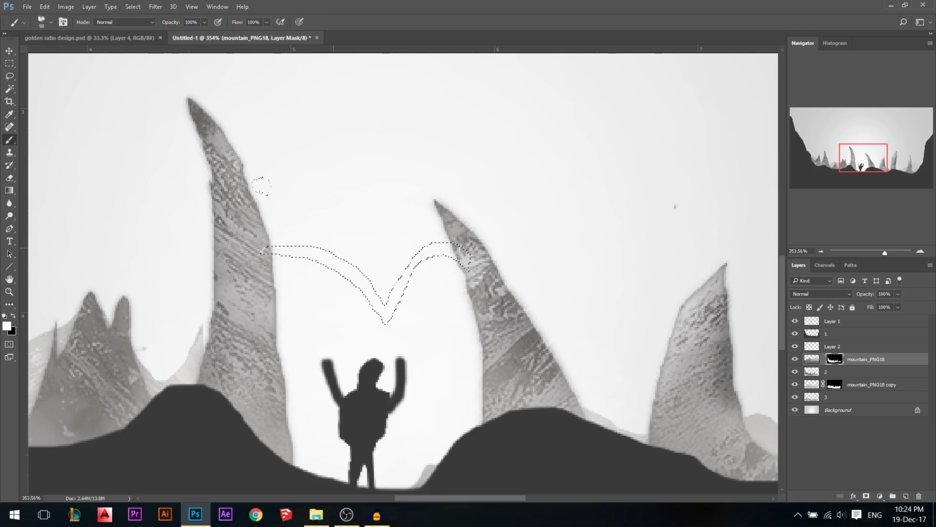
left_click_drag(251, 226, 511, 274)
key("ctrl+d")
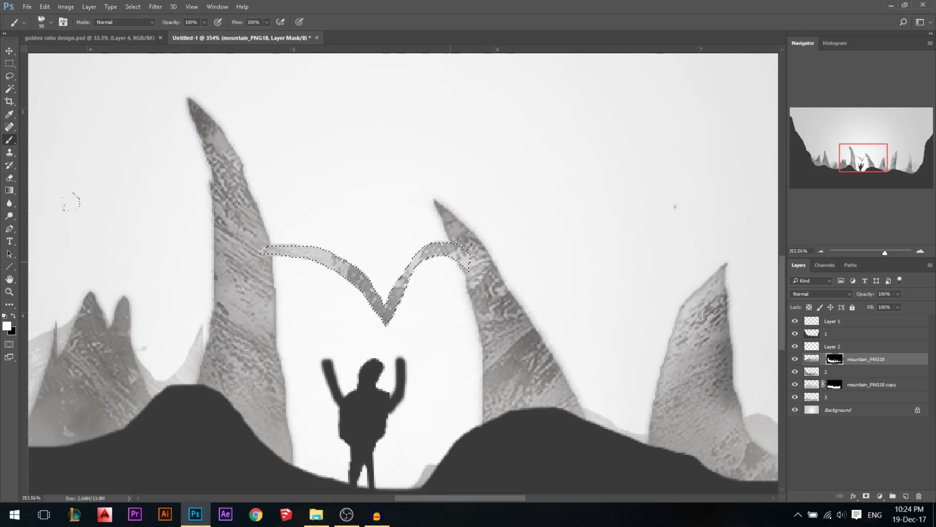
- Lighten the edges of the V-shaped rock bridge on the mountain_PNG18 layer using the Dodge tool on midtones at 32% exposure
scroll(486, 230, "down", 2)
scroll(482, 230, "down", 5)
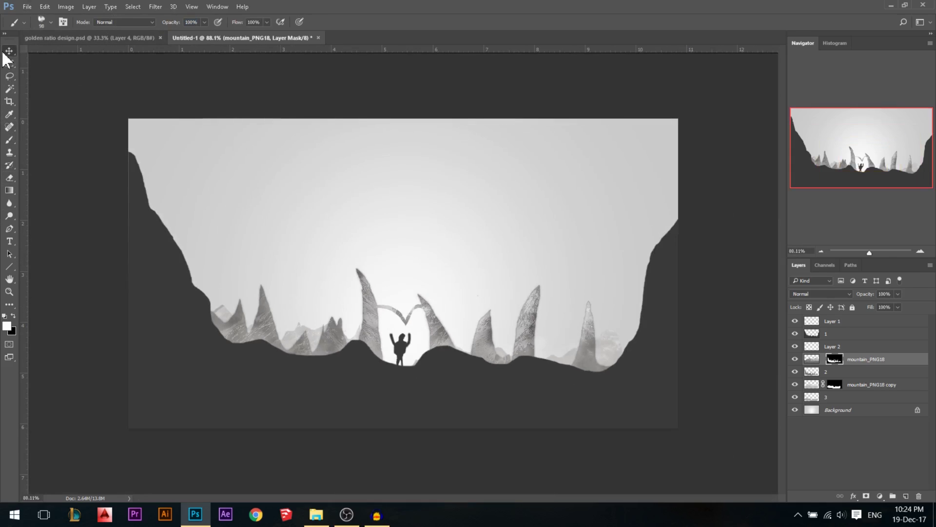
left_click(8, 52)
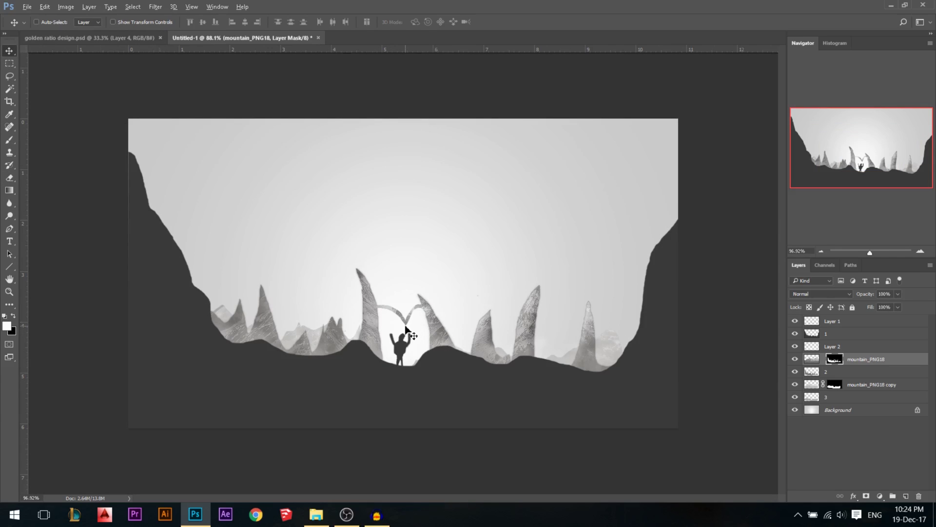
scroll(405, 329, "up", 6)
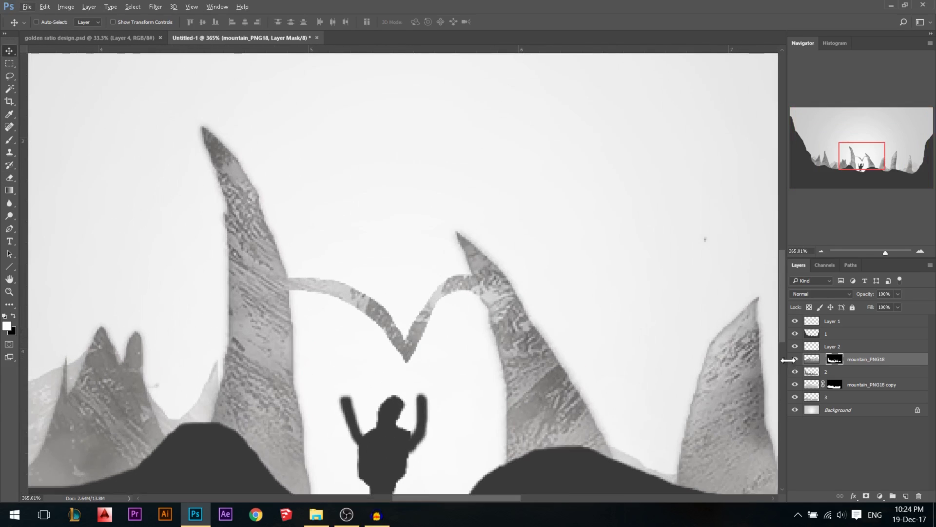
left_click(811, 361)
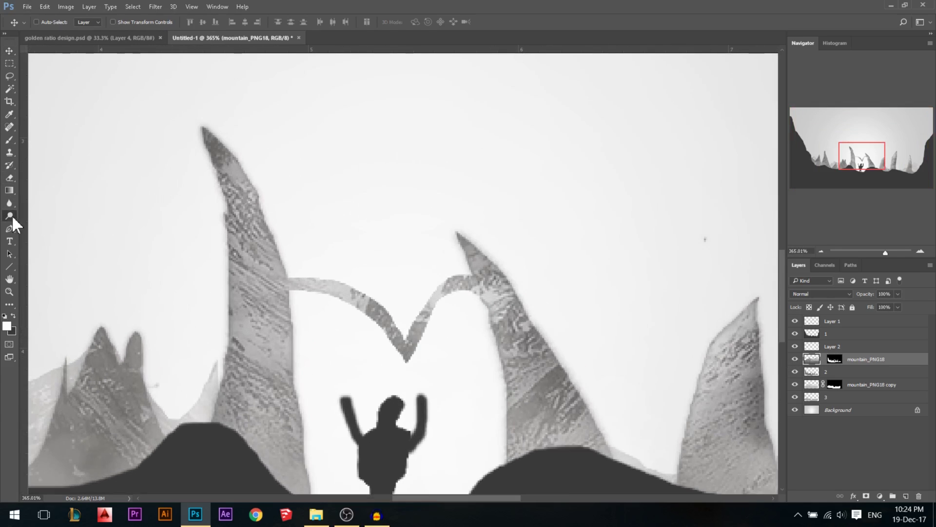
left_click(9, 215)
right_click(332, 310, "alt")
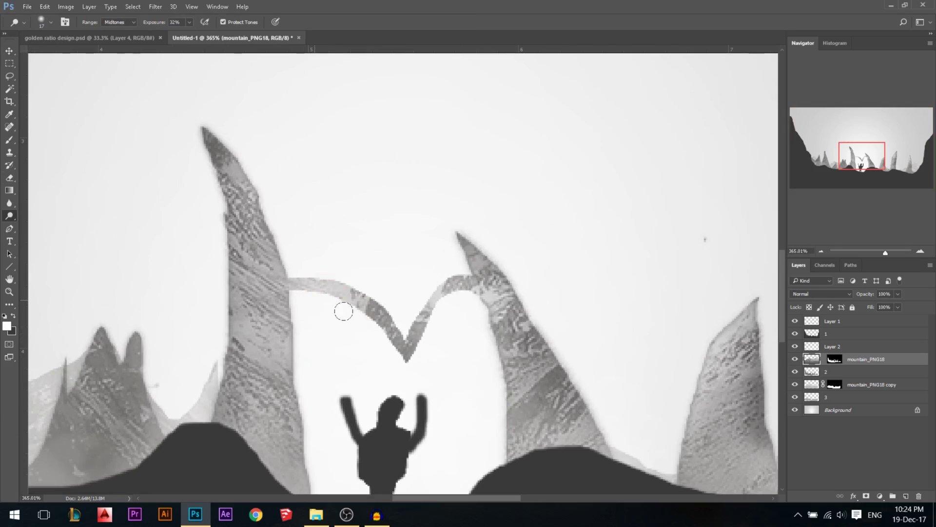
scroll(358, 350, "up", 1)
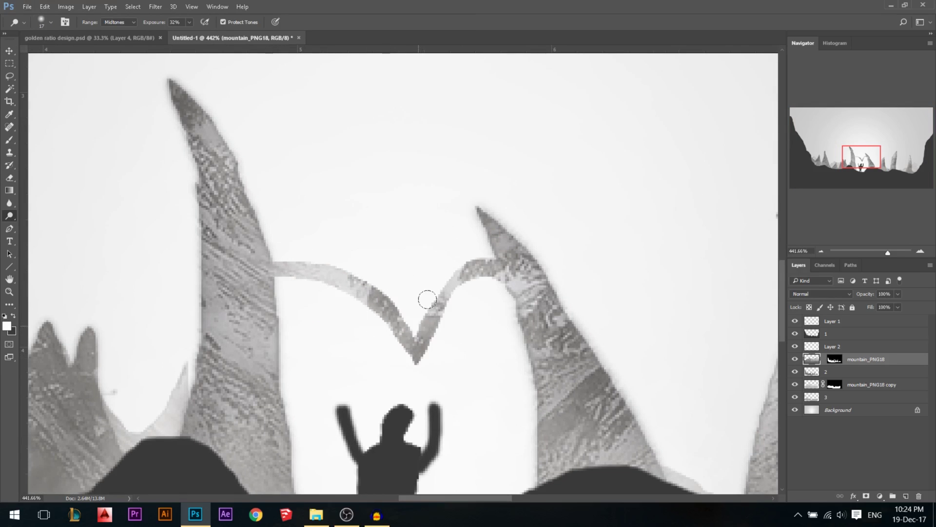
left_click_drag(433, 298, 493, 281)
left_click_drag(444, 296, 415, 362)
right_click(426, 354, "alt")
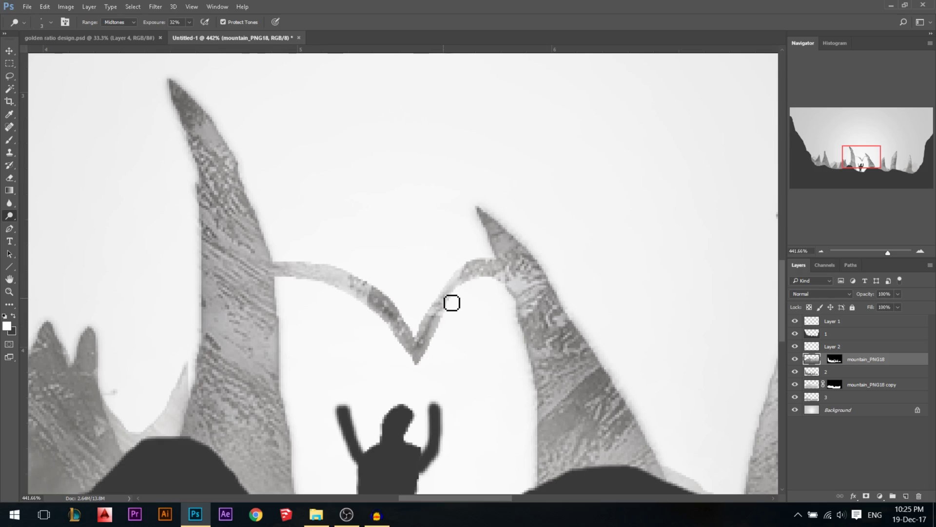
scroll(482, 247, "down", 8)
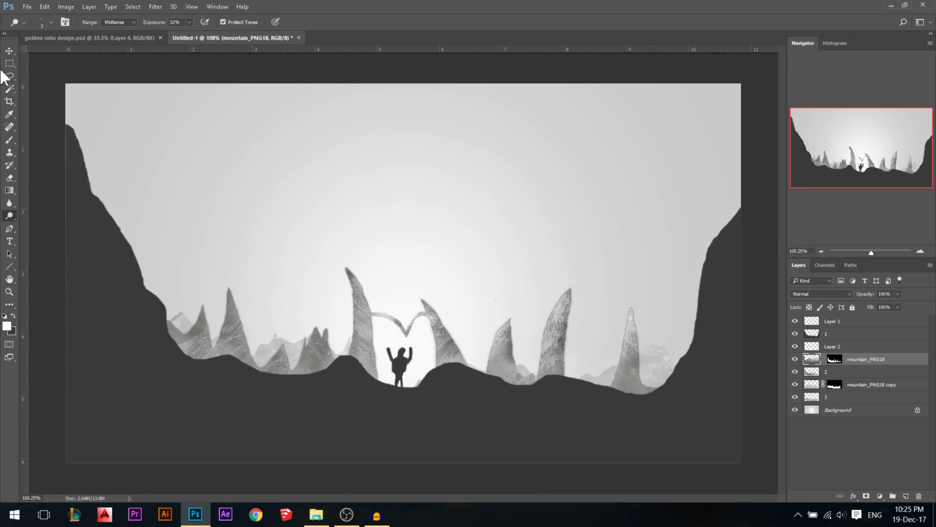
- Close the Untitled-1 document without saving its changes
left_click(9, 50)
scroll(514, 317, "down", 1)
scroll(318, 287, "up", 1)
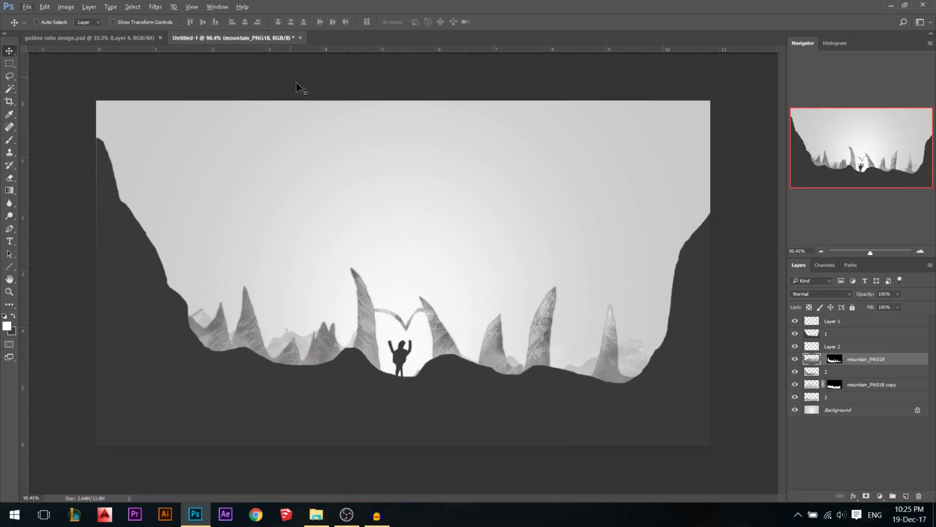
right_click(247, 41)
left_click(267, 59)
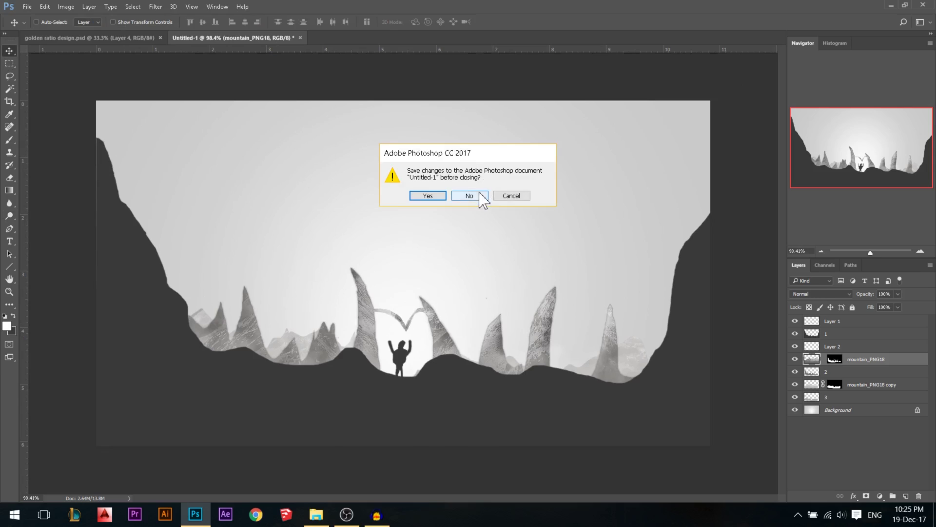
left_click(469, 195)
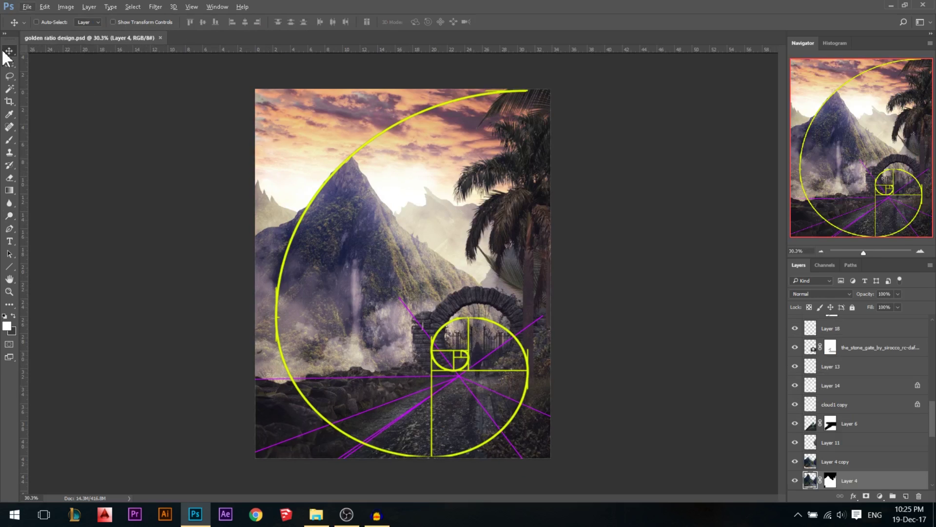
- Hide the Fibonacci spiral and Shape 9 guides, and make Layer 1 the only visible layer in golden ratio design.psd
left_click_drag(933, 418, 933, 331)
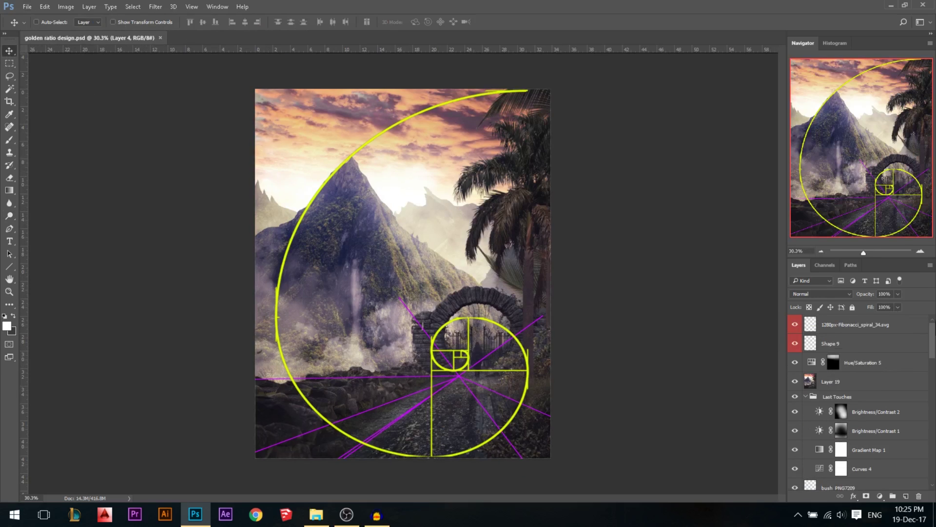
left_click_drag(794, 343, 795, 325)
left_click_drag(932, 340, 933, 477)
left_click(798, 481, "alt")
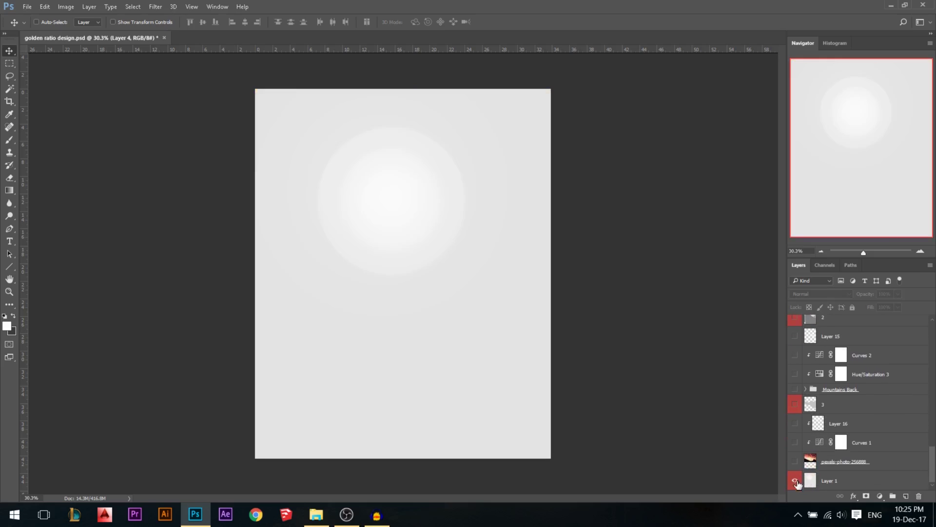
- Switch the document to full screen mode with the menu bar and keep the whole canvas in view
scroll(374, 189, "up", 5)
key("f")
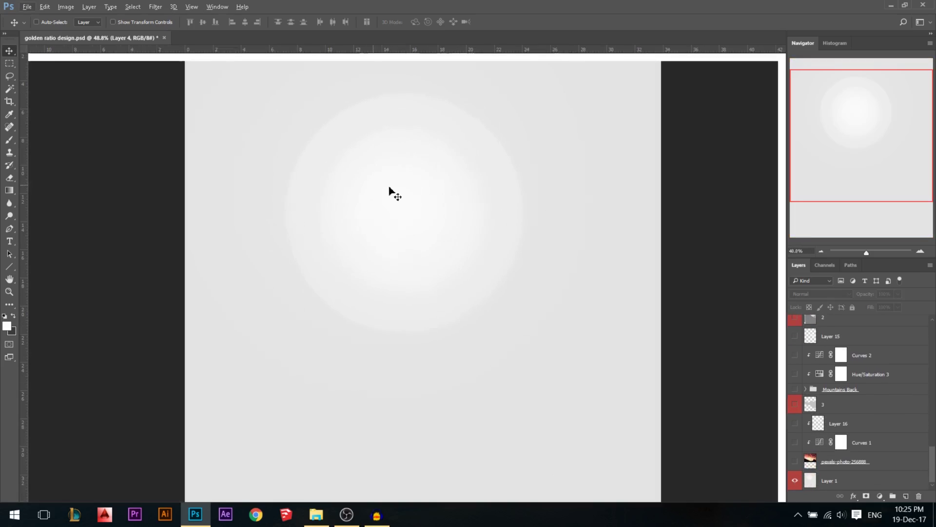
key("f")
scroll(404, 204, "down", 2)
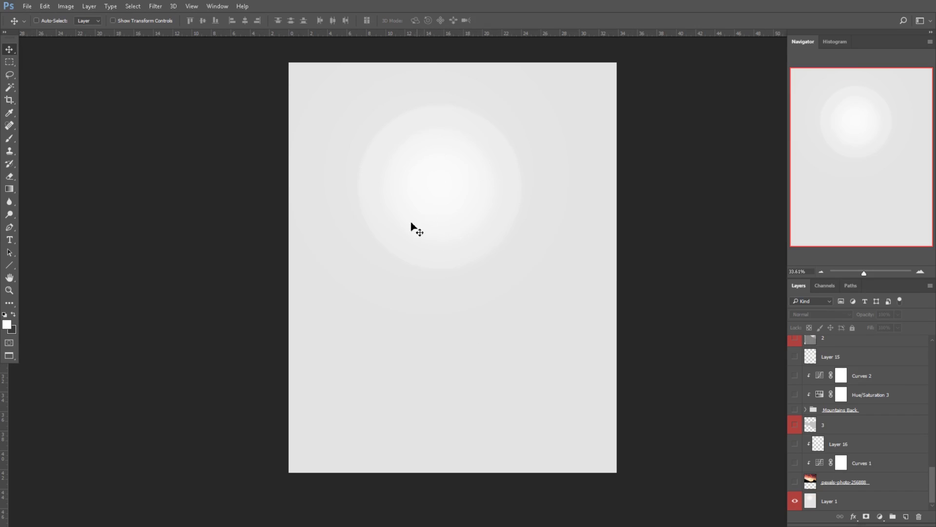
- Make the greyscale sketch layers 3, 2, 1 and Character visible one after another above the background
left_click(795, 425)
scroll(804, 397, "up", 2)
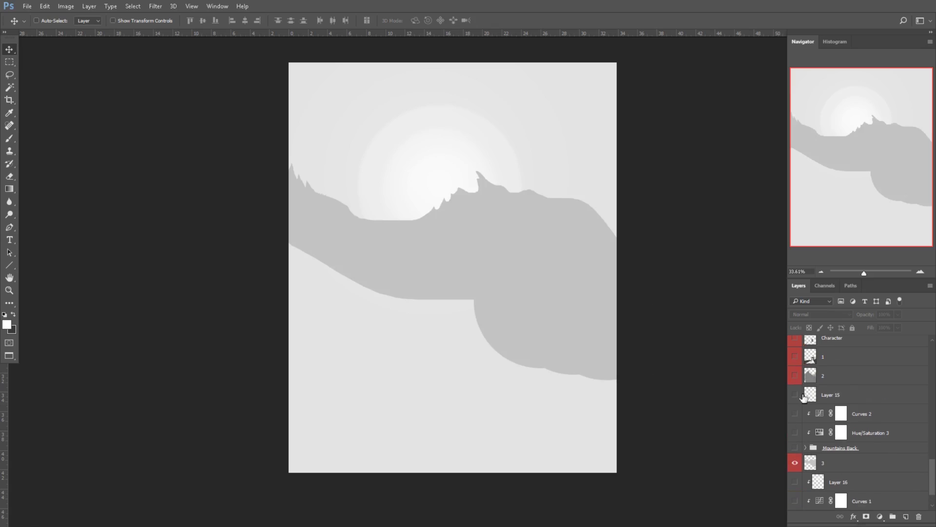
scroll(782, 382, "up", 1)
scroll(805, 386, "up", 2)
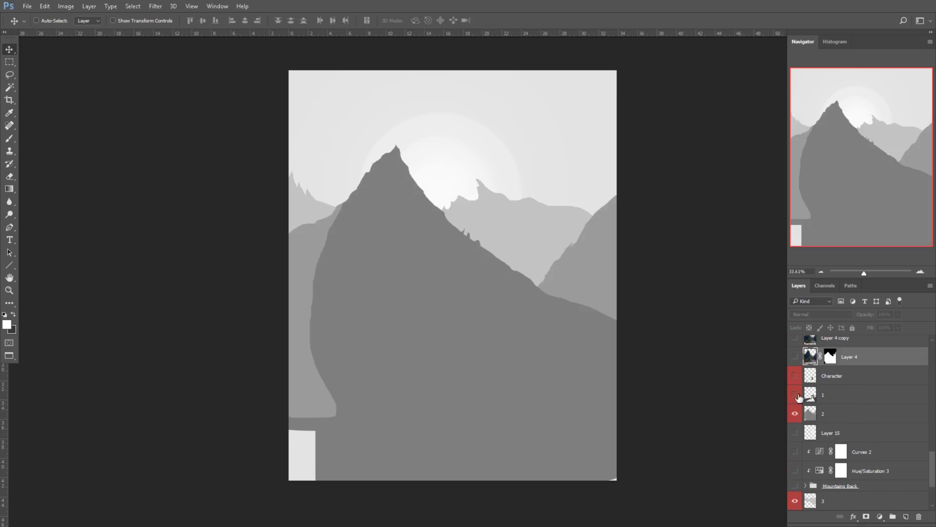
left_click(795, 394)
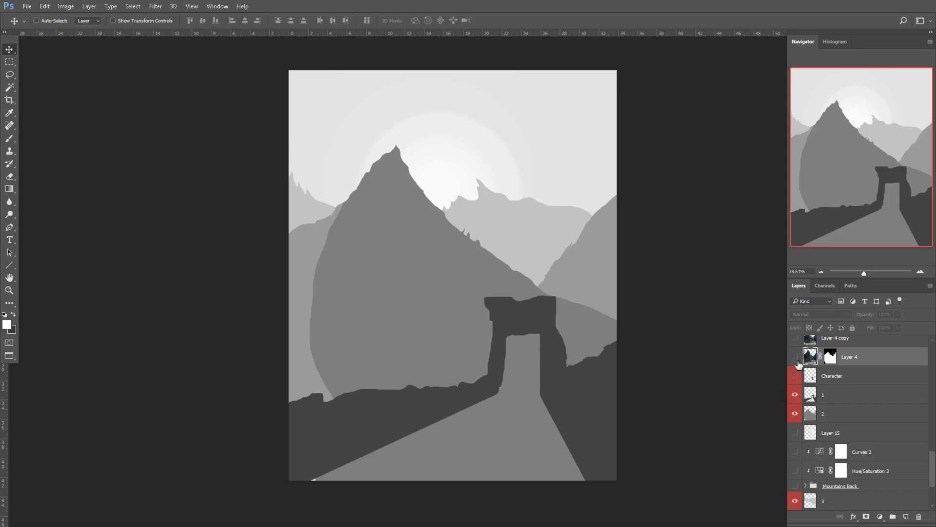
scroll(820, 420, "up", 1)
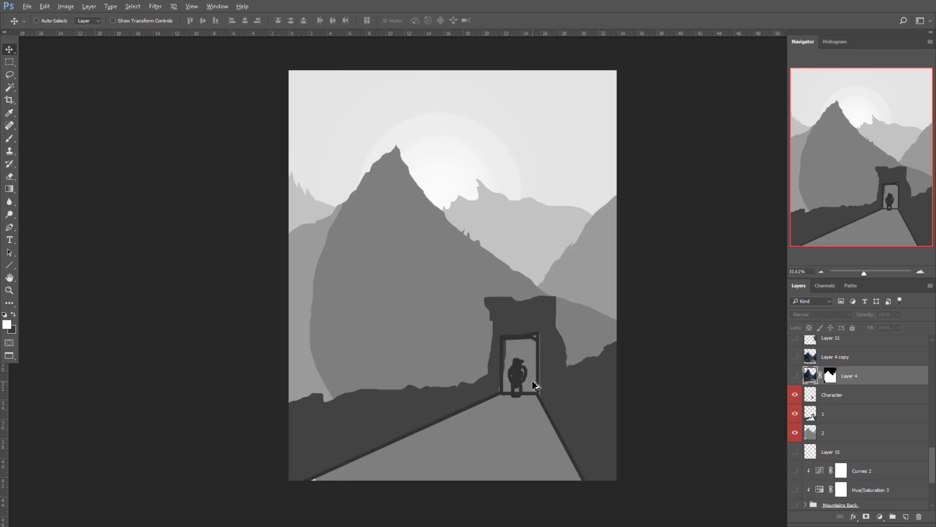
scroll(533, 381, "down", 1)
scroll(558, 278, "up", 1)
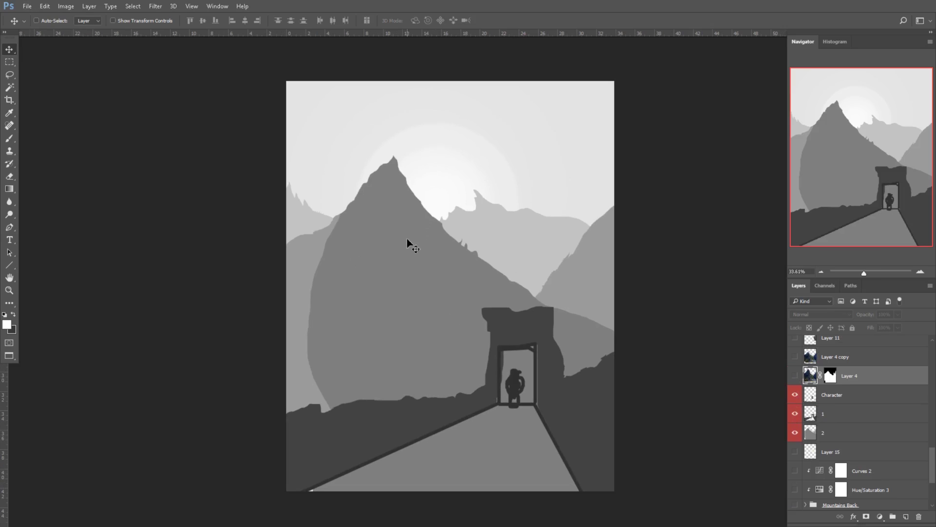
scroll(393, 278, "down", 1)
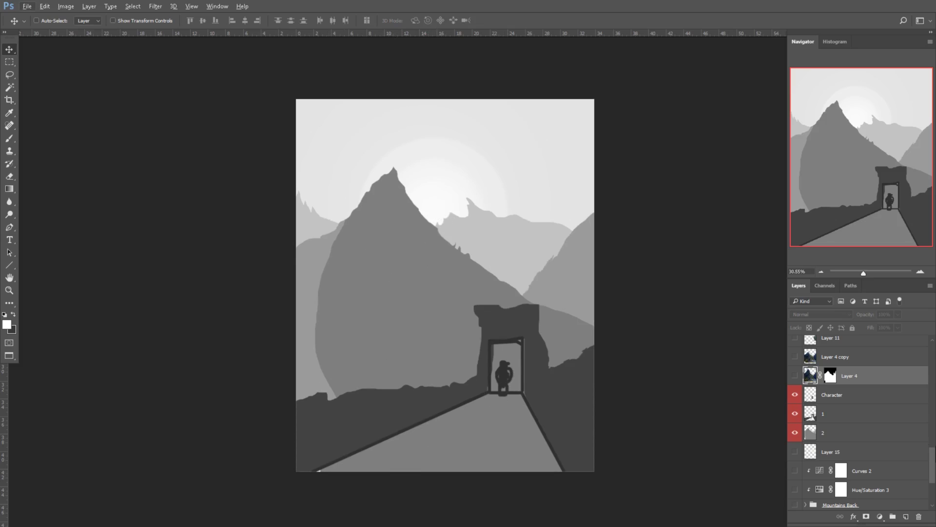
- Check the sketch's composition by showing and hiding the Fibonacci spiral layer and the Shape 9 perspective lines in turn
left_click_drag(934, 451, 935, 346)
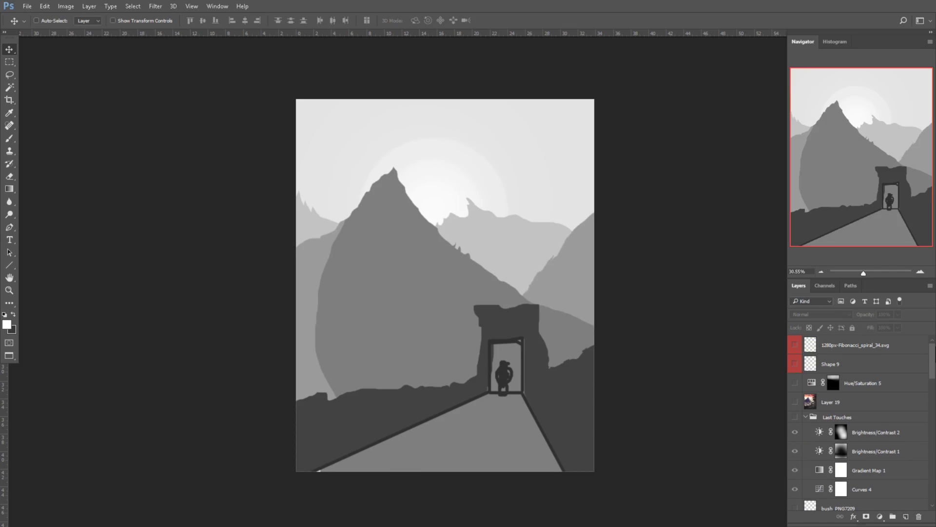
left_click(794, 345)
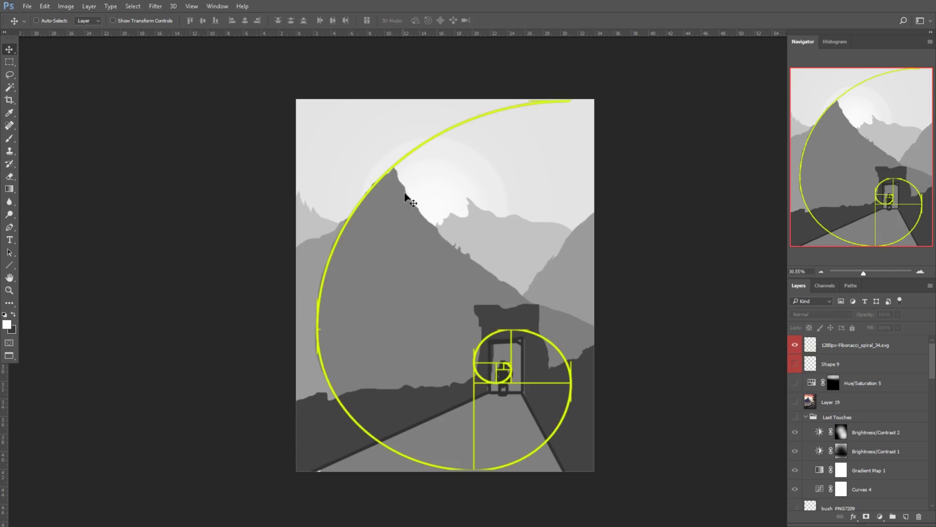
left_click(794, 346)
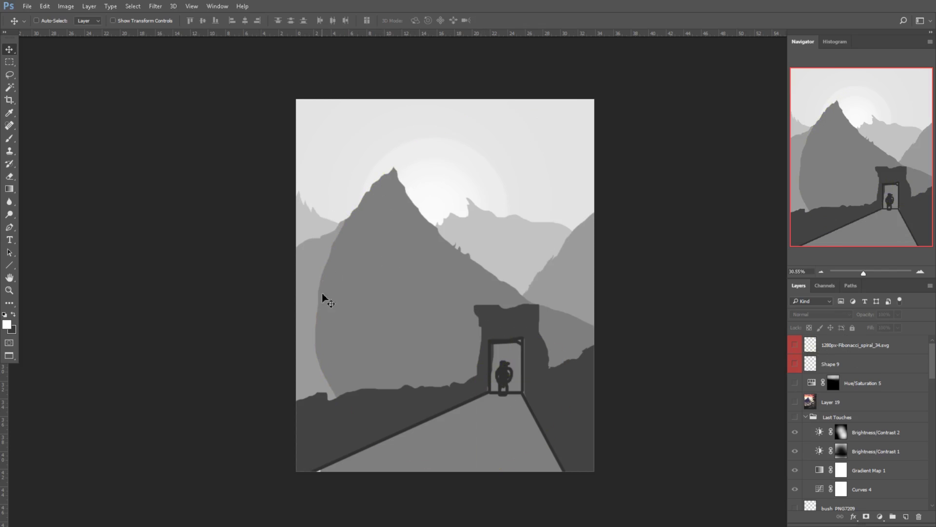
left_click(807, 345)
left_click(795, 345)
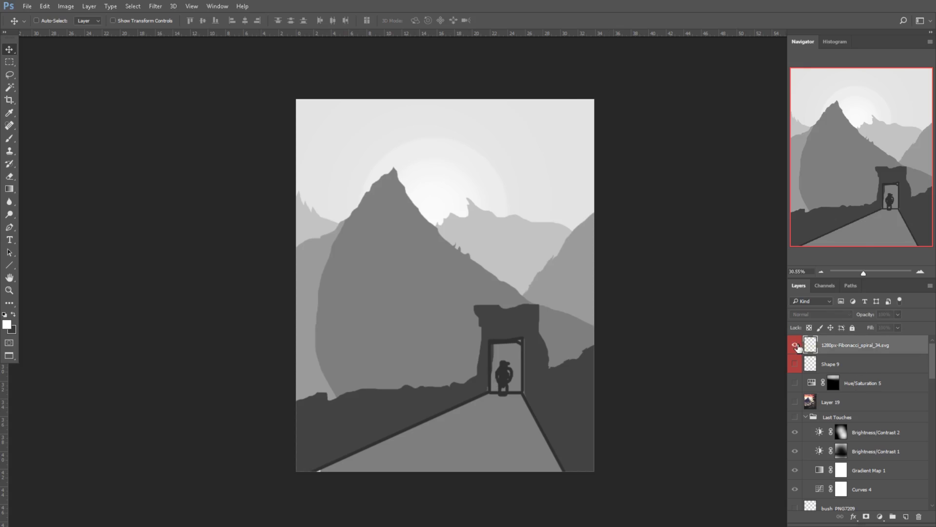
left_click(796, 346)
left_click(795, 364)
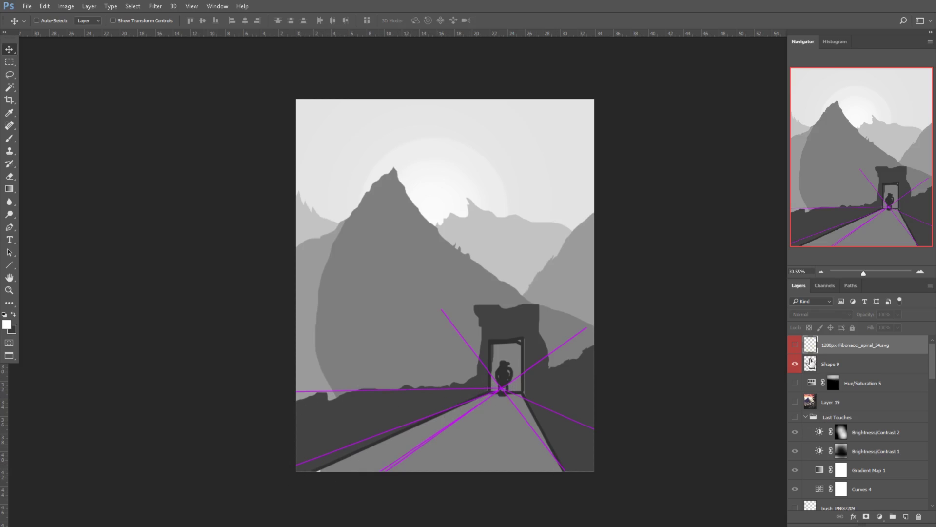
left_click(799, 364)
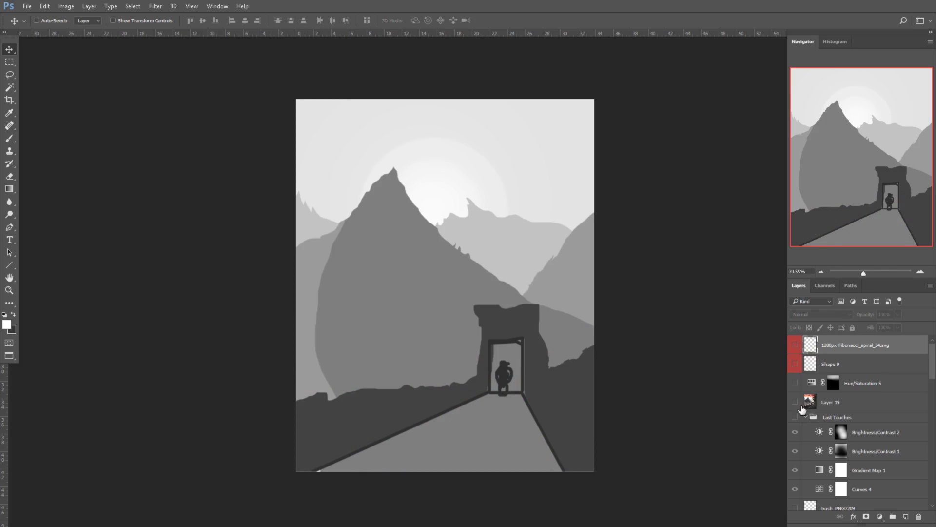
- Compare the finished painting on Layer 19 with the sketch under both guides, and hide Layer 19 and the guides again
left_click(796, 363)
left_click(795, 344)
left_click(796, 402)
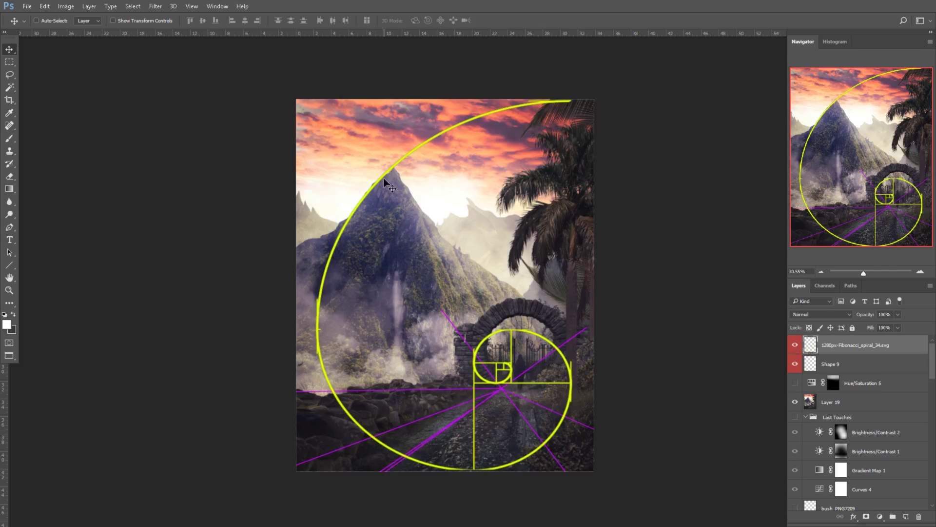
left_click(795, 403)
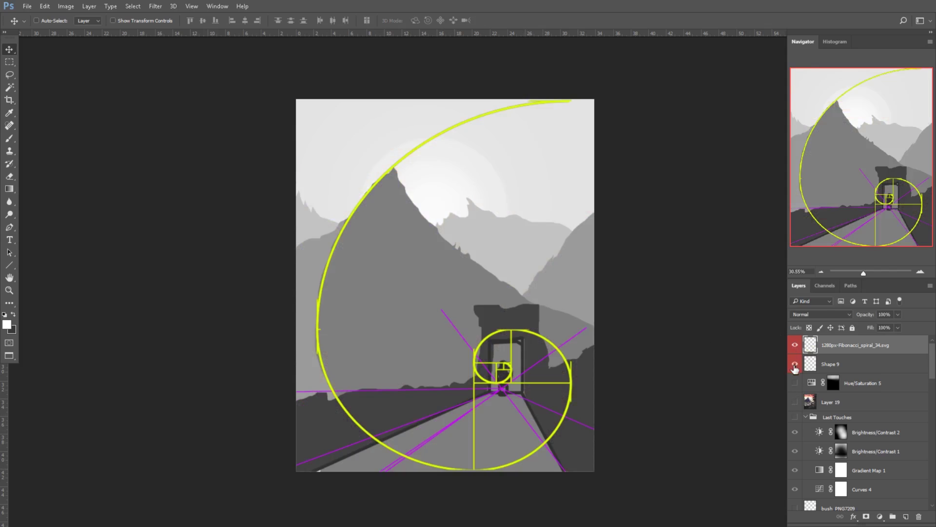
left_click_drag(795, 364, 796, 345)
- Expand the Mountains Back group, load the outline of sketch layer 3 as a selection, and deselect it
left_click_drag(932, 355, 935, 480)
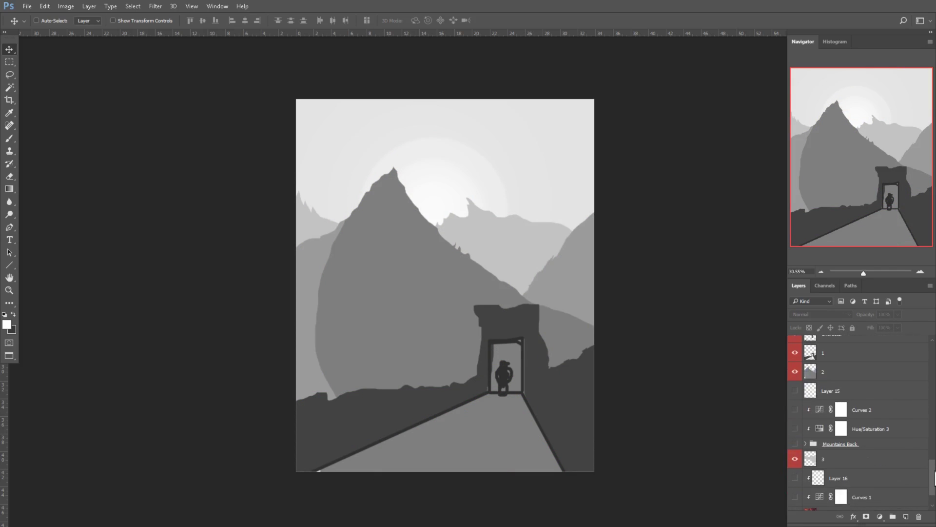
scroll(902, 475, "down", 2)
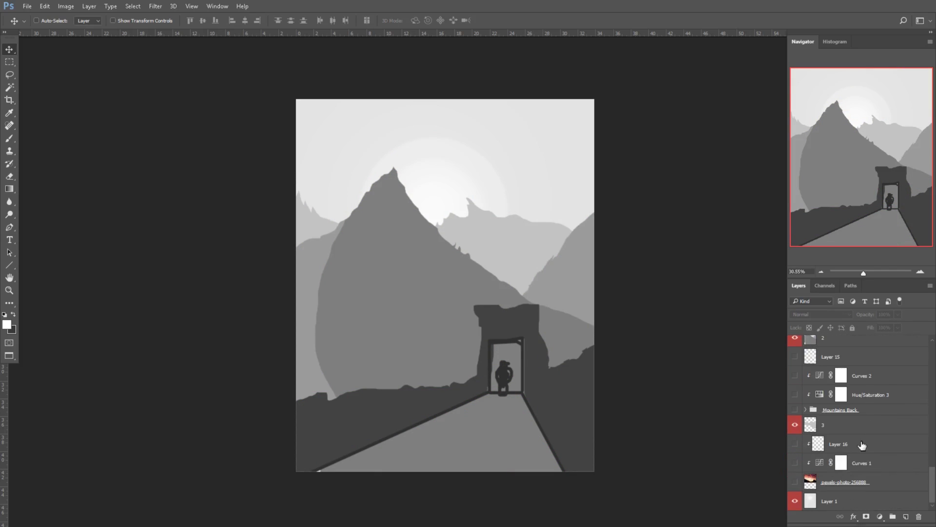
left_click(806, 411)
scroll(807, 430, "down", 3)
left_click(812, 428, "ctrl")
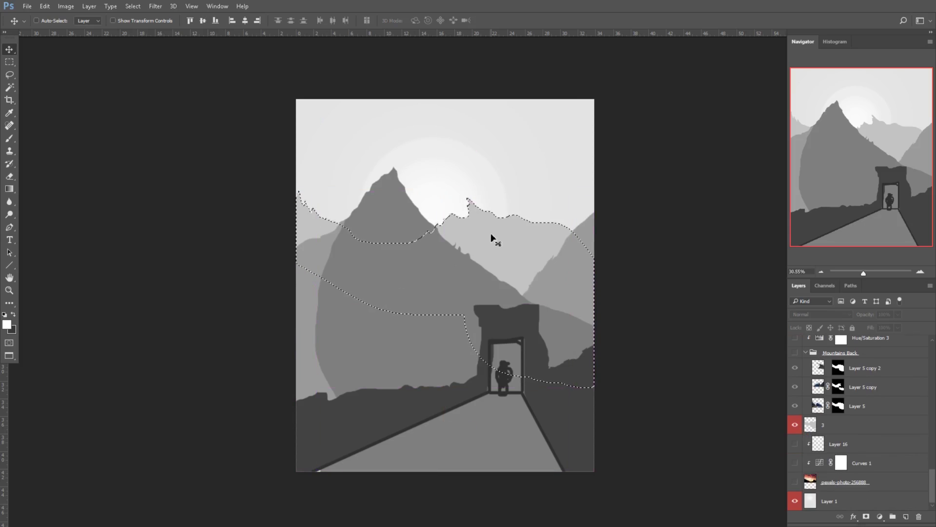
key("ctrl+d")
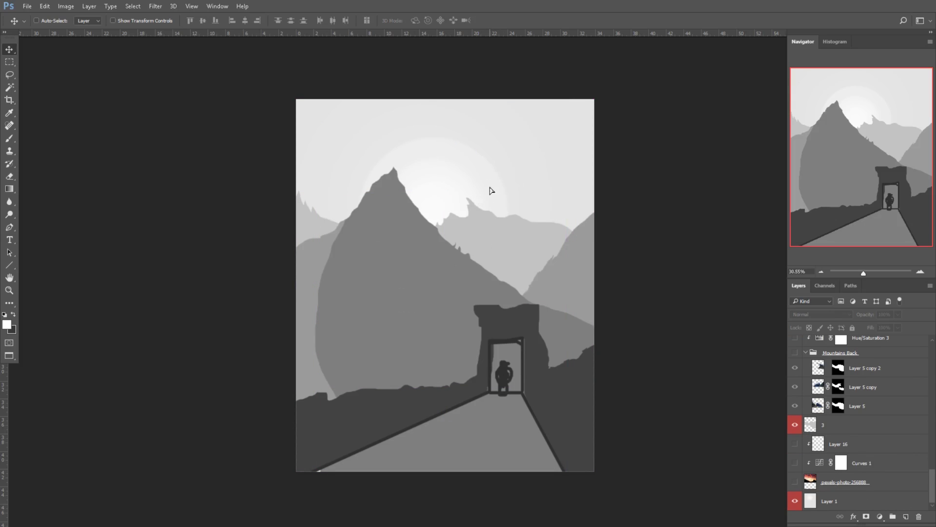
- Select sketch layer 3, try moving its mountain shape upward, and undo the move
scroll(816, 407, "up", 10)
scroll(922, 359, "down", 10)
left_click(850, 429)
left_click_drag(519, 266, 508, 203)
key("ctrl+z")
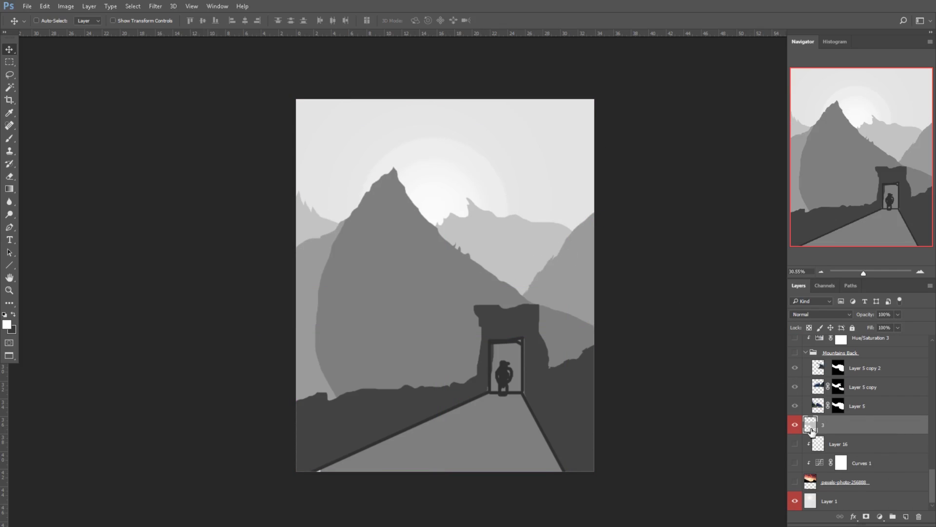
- Try outlining the back mountain ridge of sketch layer 3 with the Lasso tool and filling it, and deselect
left_click(9, 74)
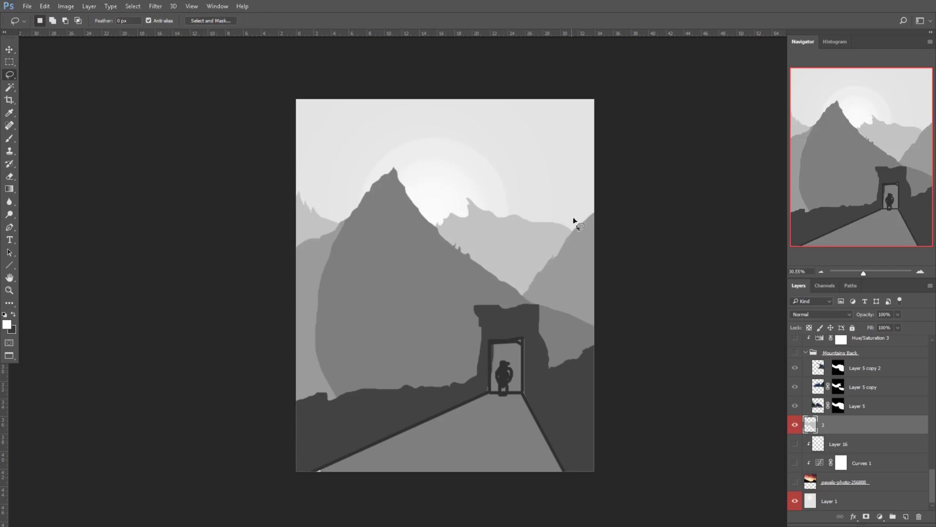
mouse_move(564, 229)
left_mouse_down()
mouse_move(487, 214)
mouse_move(466, 201)
left_mouse_up()
key("alt+BackSpace")
key("ctrl+d")
- Show Layer 5 alone in the Mountains Back group and disable its layer mask
left_click(795, 407)
left_click_drag(795, 407, 798, 375)
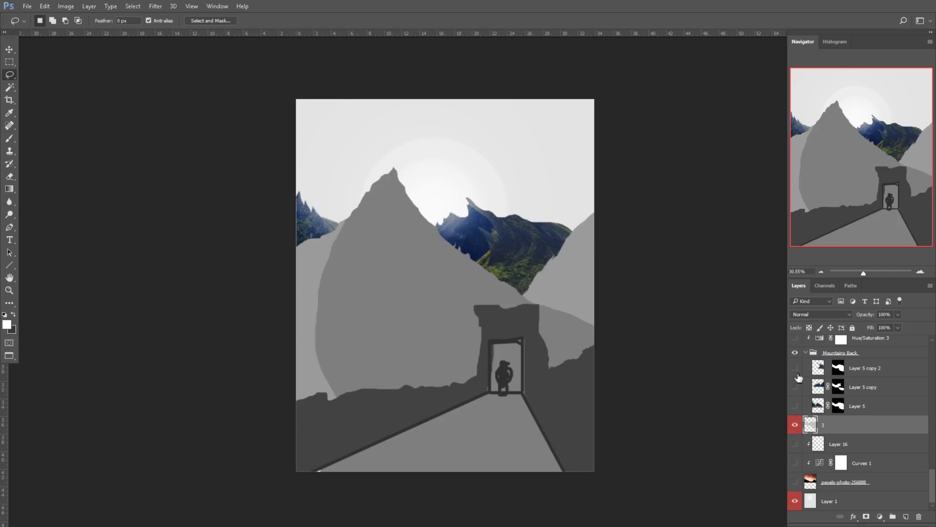
left_click(794, 408)
left_click(838, 406, "shift")
key("v")
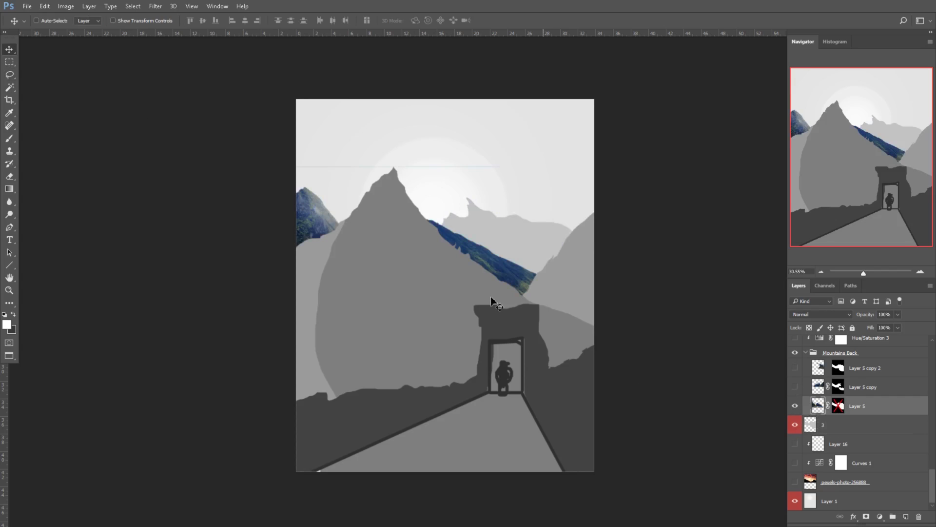
- Try moving Layer 5's mountain photo up over the back peaks, and undo the move
left_click_drag(493, 303, 556, 231)
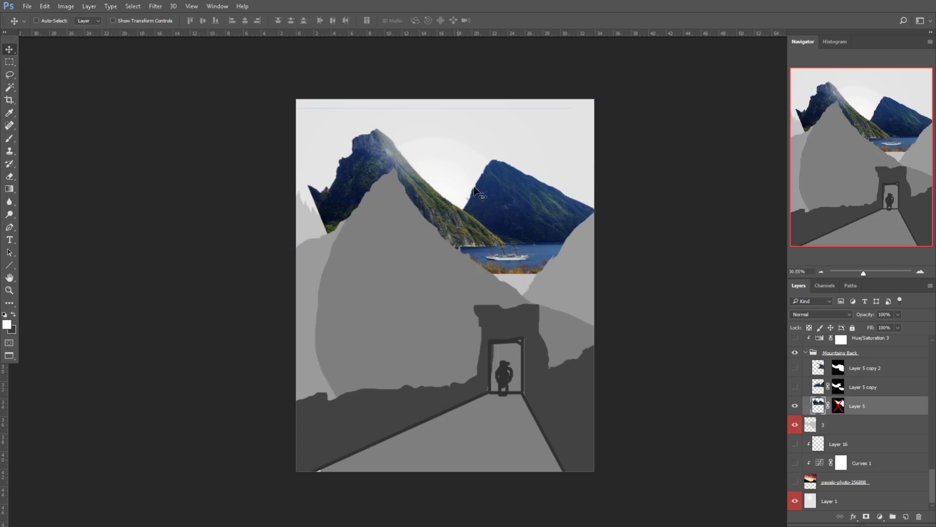
key("ctrl")
key("ctrl+z")
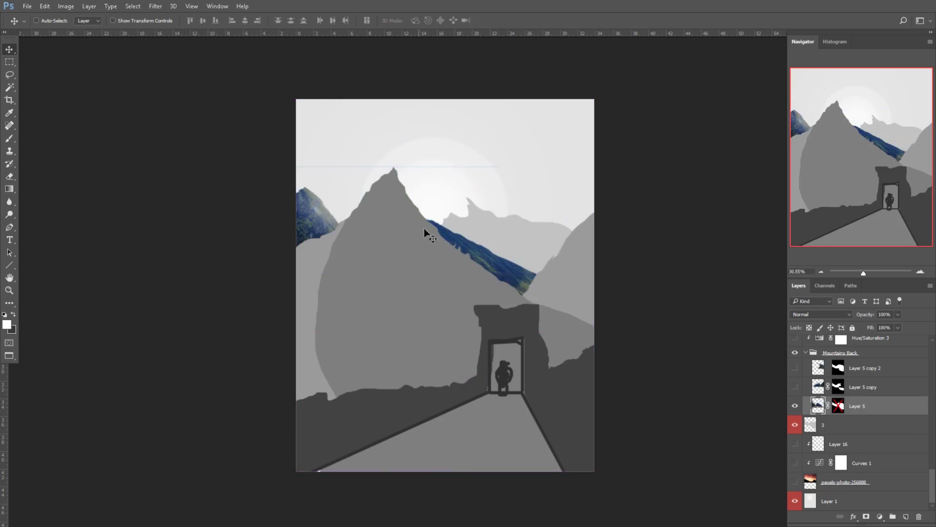
mouse_move(316, 205)
left_mouse_down()
mouse_move(306, 223)
mouse_move(303, 192)
mouse_move(299, 203)
mouse_move(318, 217)
mouse_move(313, 195)
left_mouse_up()
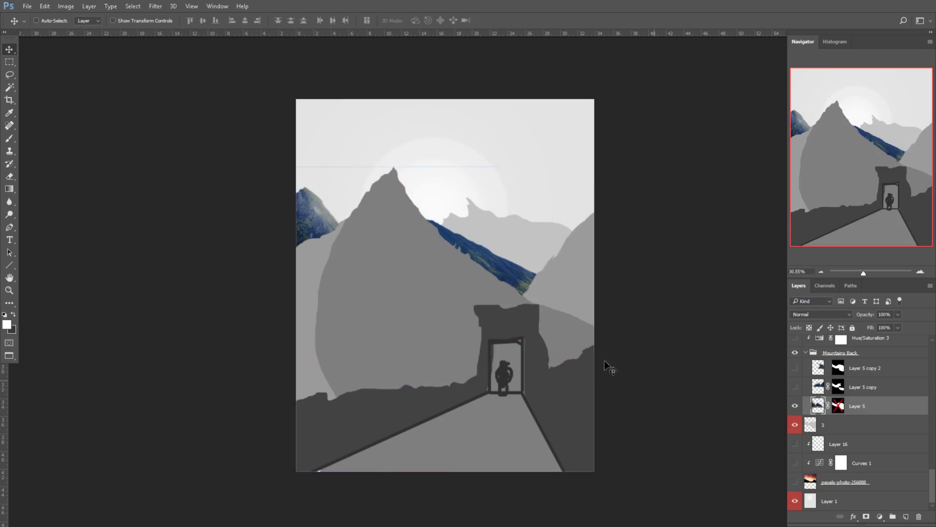
- Delete Layer 5's mask and create a new one from the outline of sketch layer 3
right_click(838, 407)
left_click(791, 318)
left_click(813, 428, "ctrl")
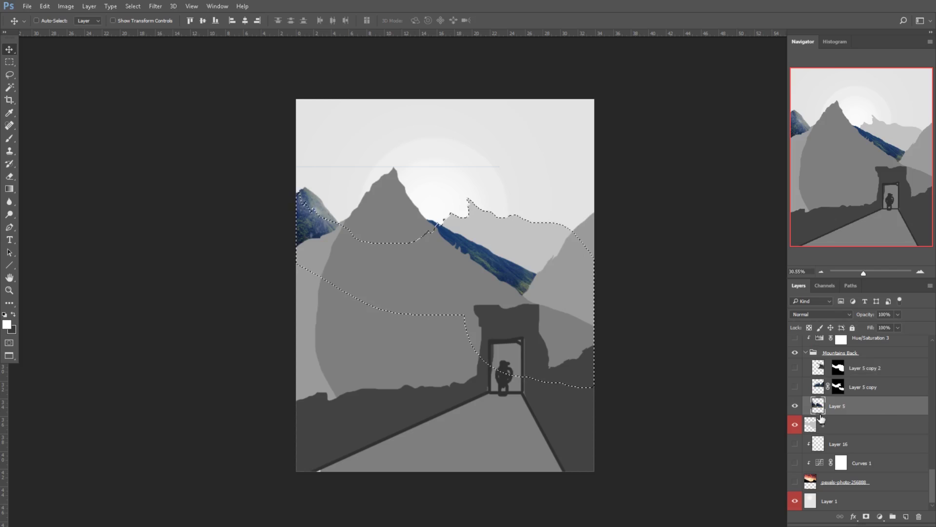
left_click(867, 517)
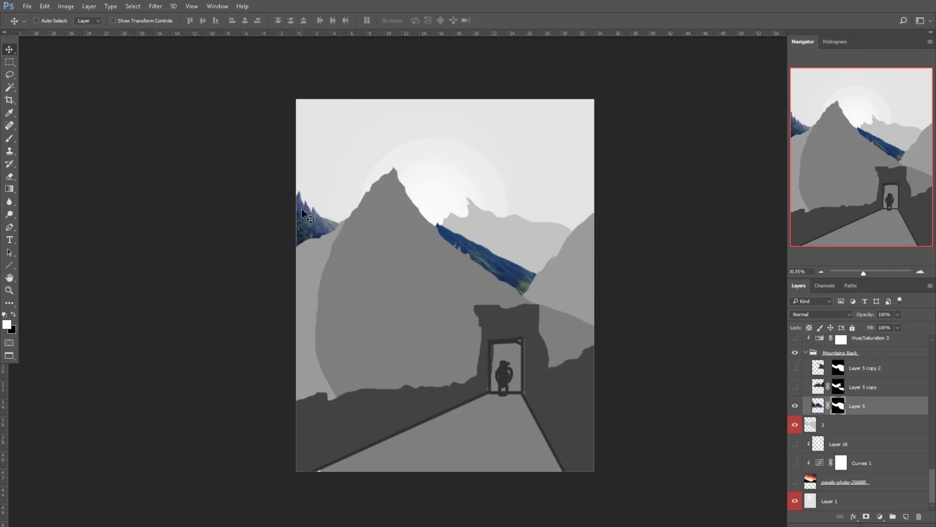
- Show Layer 5 copy with its mask disabled, try moving its mountain photo, and undo the move
left_click(795, 387)
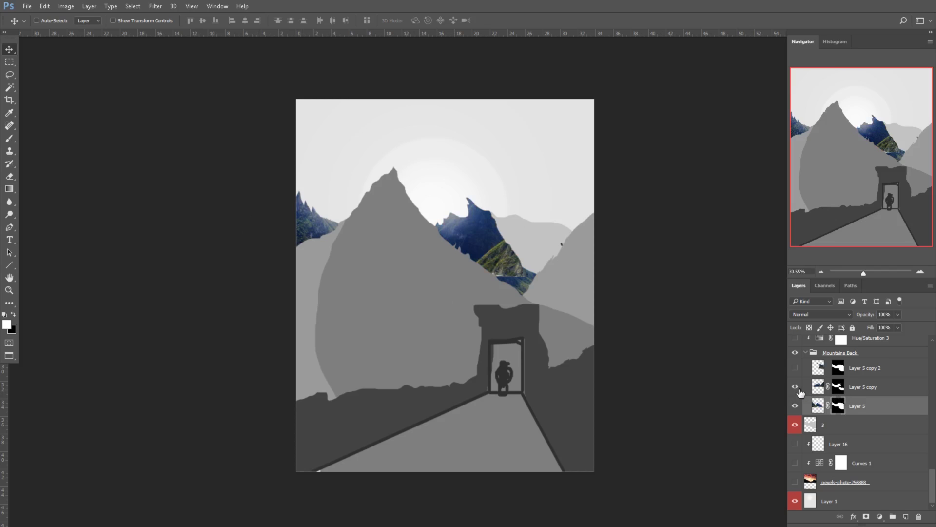
left_click(839, 387, "shift")
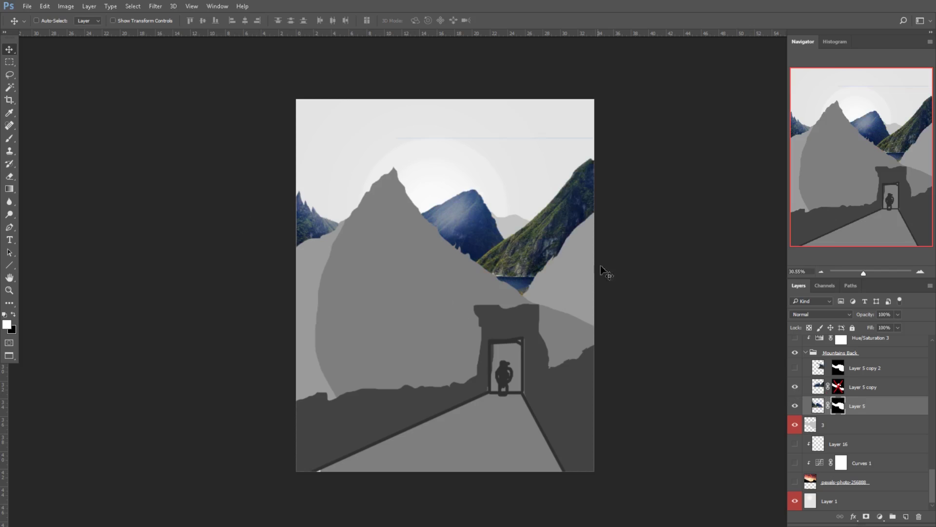
left_click_drag(505, 238, 559, 180)
key("ctrl+z")
- Lighten the slope of the blue mountain on Layer 5 copy with the Dodge tool
scroll(469, 222, "up", 3)
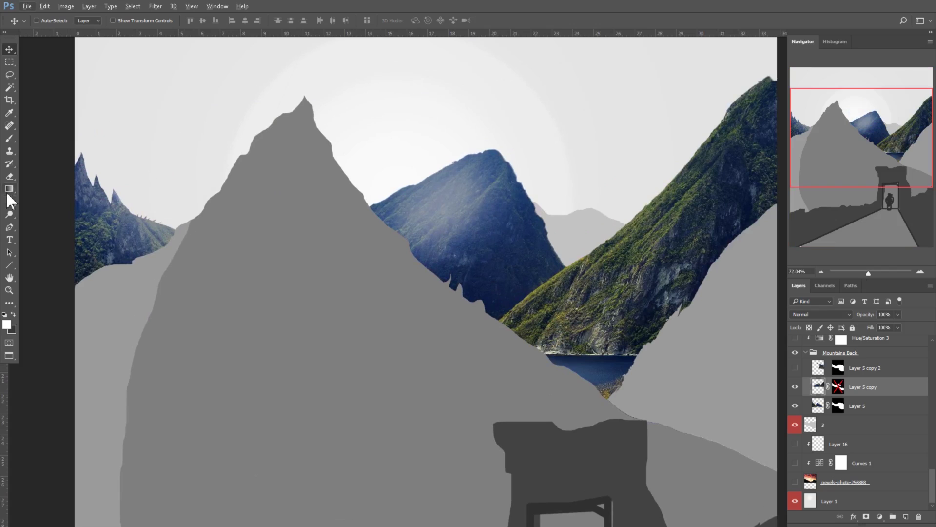
left_click(9, 214)
right_click(420, 193, "alt")
mouse_move(420, 193)
left_mouse_down()
mouse_move(459, 172)
mouse_move(444, 222)
left_mouse_up()
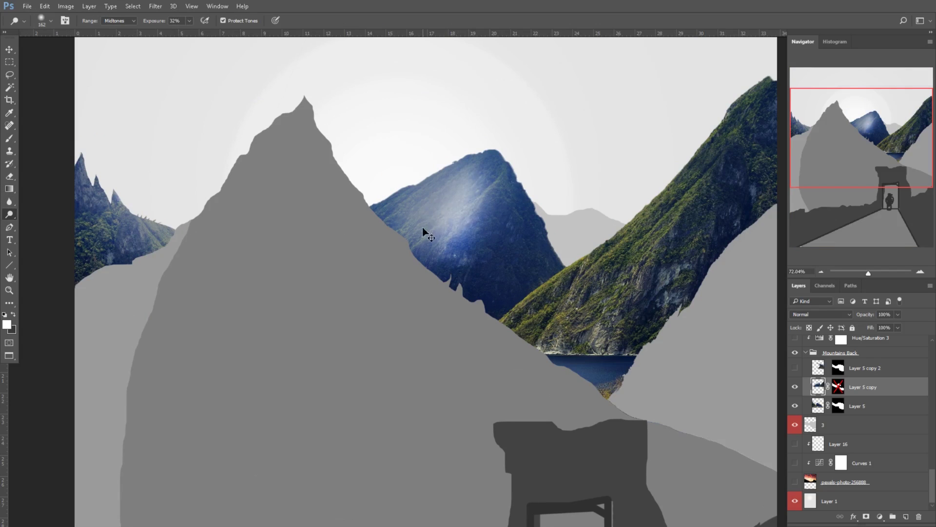
- Load the outline of sketch layer 3 as a selection, re-enable Layer 5 copy's mask, and deselect
left_click(9, 49)
key("ctrl+0")
scroll(500, 216, "down", 1)
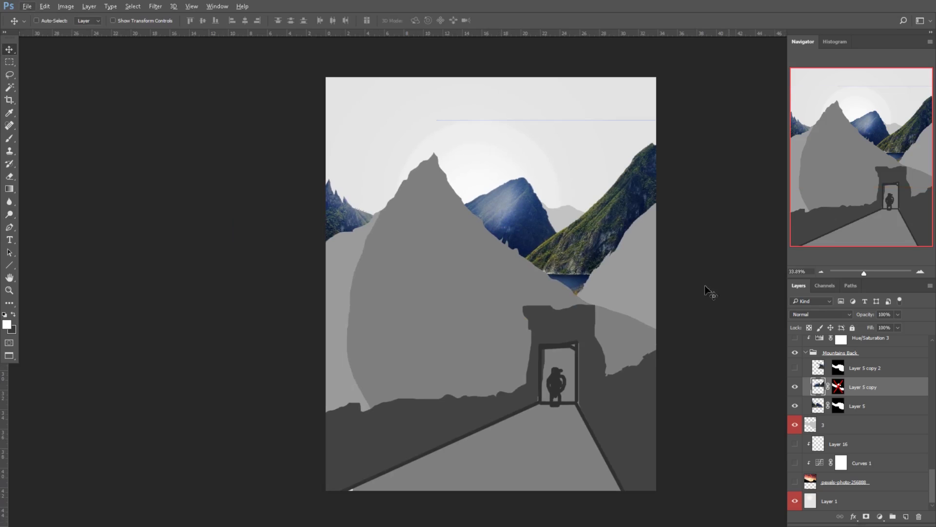
left_click(810, 424, "ctrl")
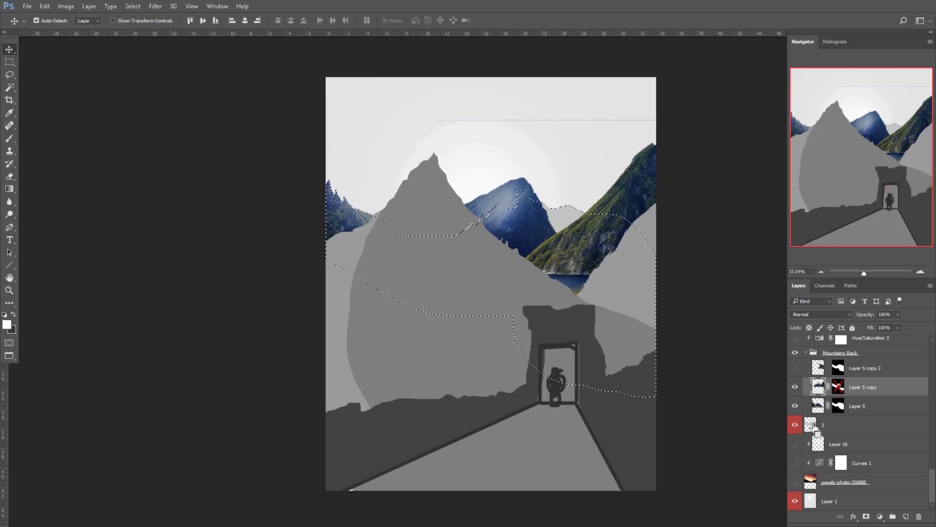
left_click(837, 388, "shift")
key("ctrl+d")
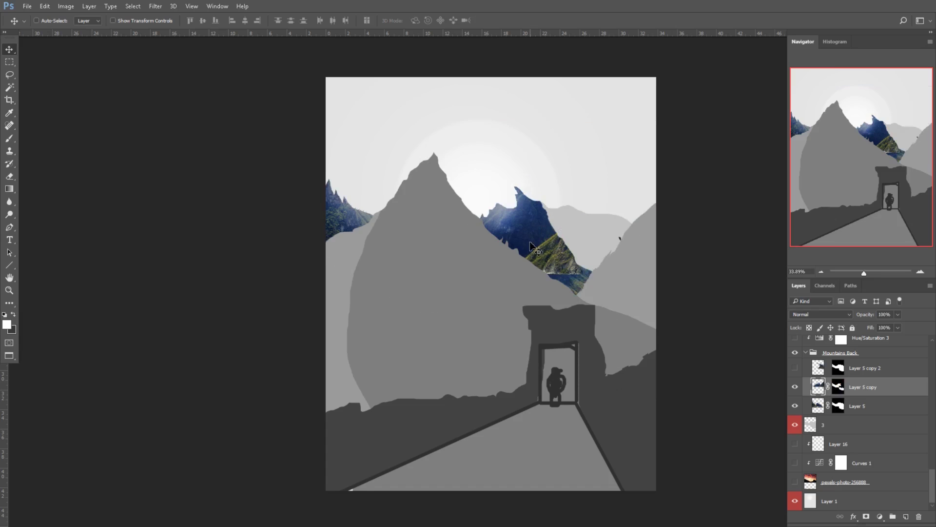
- Show Layer 5 copy 2 and try warping its mountain texture with Free Transform's Warp mode
left_click(795, 369)
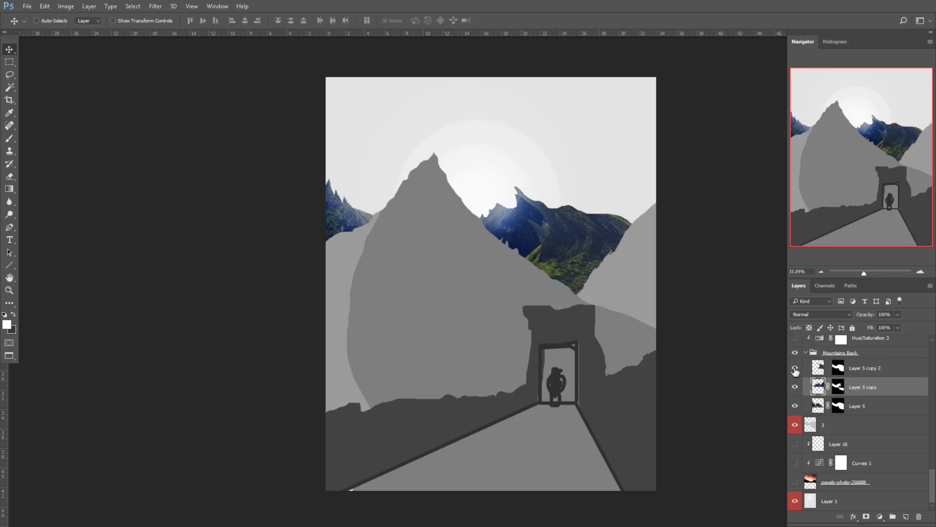
left_click(824, 373)
key("ctrl+t")
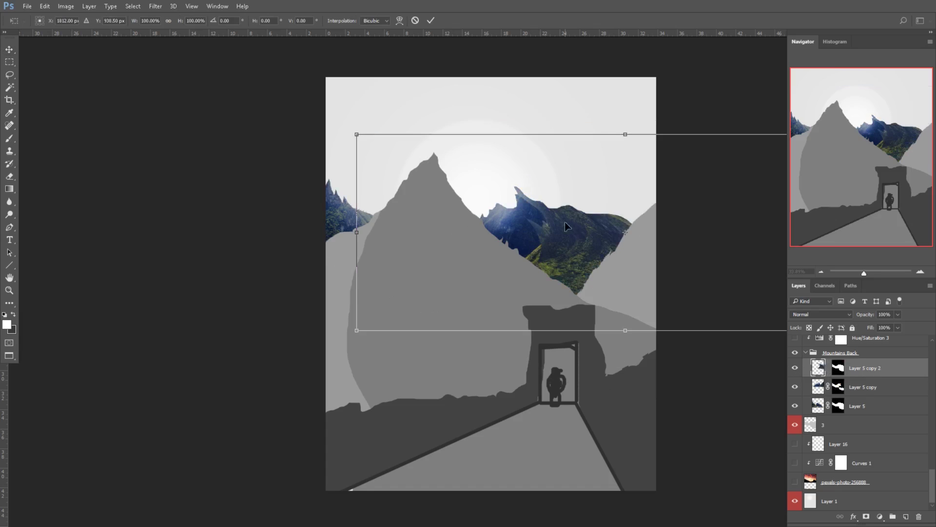
right_click(565, 223)
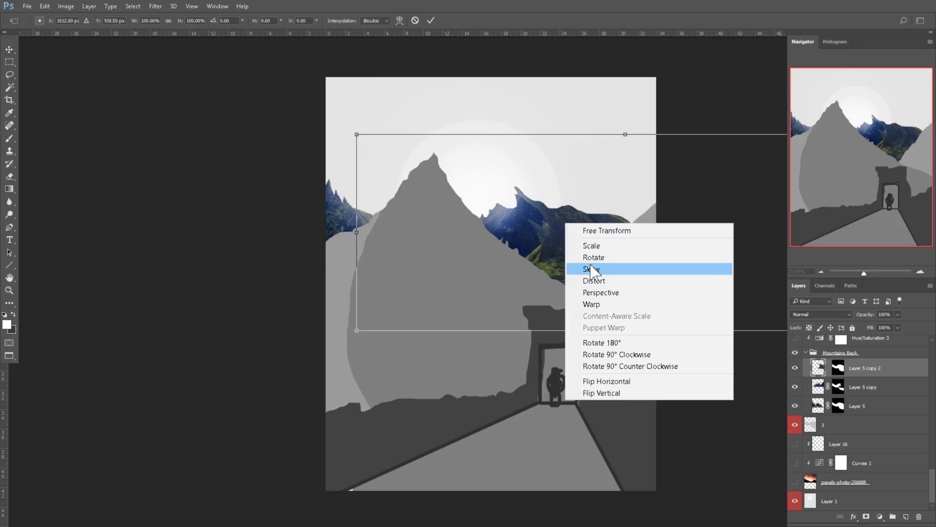
left_click(592, 306)
left_click_drag(553, 226, 547, 258)
key("Return")
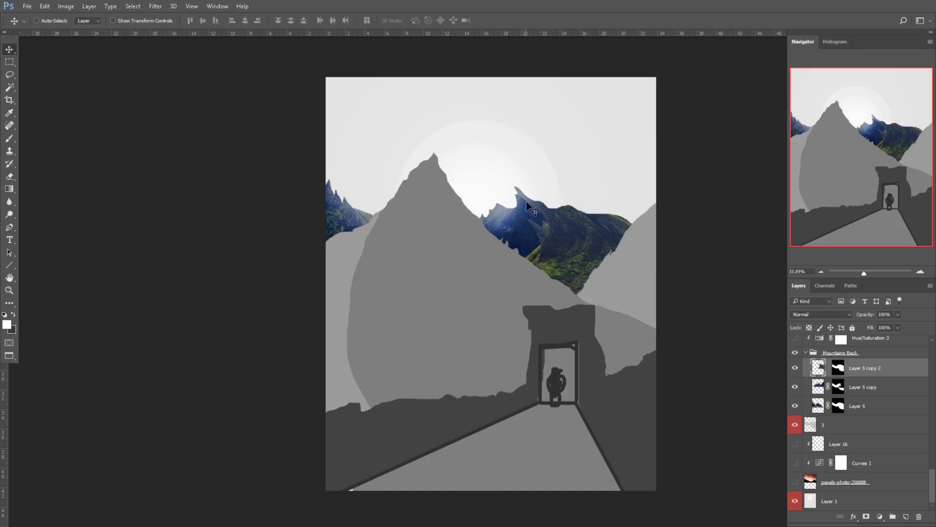
- Select the three masked mountain layers in the Mountains Back group and collapse the group
scroll(807, 380, "up", 2)
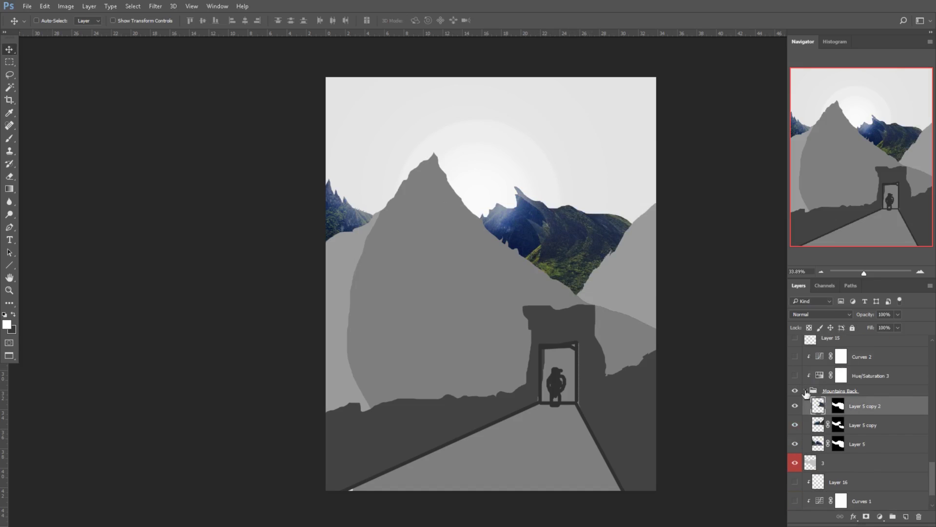
left_click(848, 448)
left_click(860, 409, "shift")
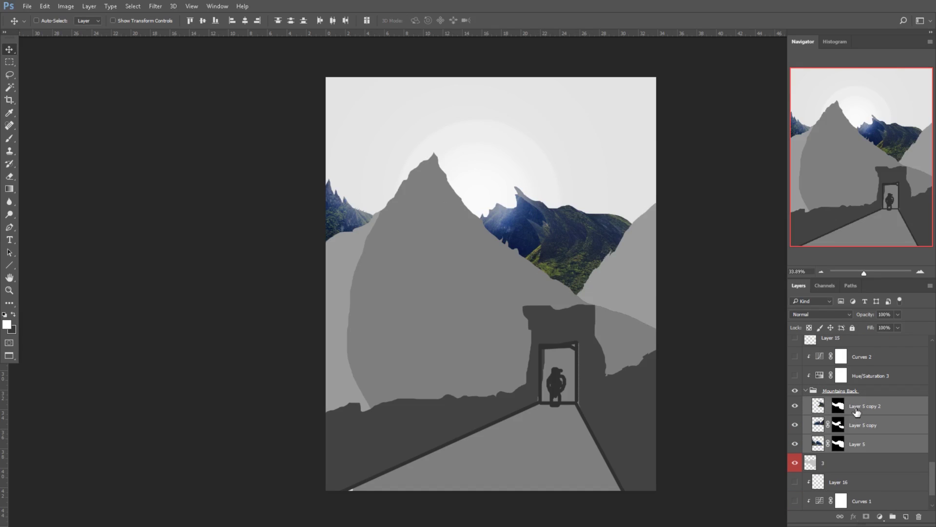
left_click(805, 391)
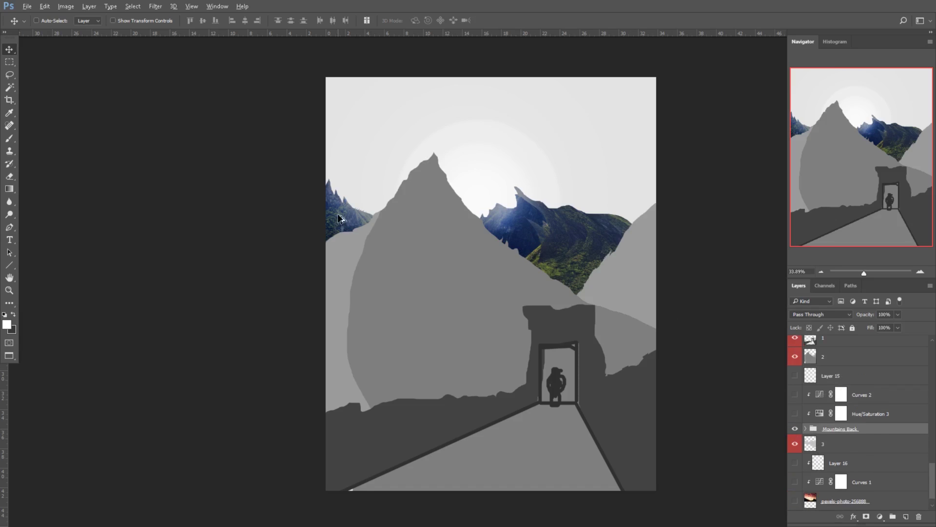
scroll(338, 215, "down", 1)
scroll(471, 230, "up", 1)
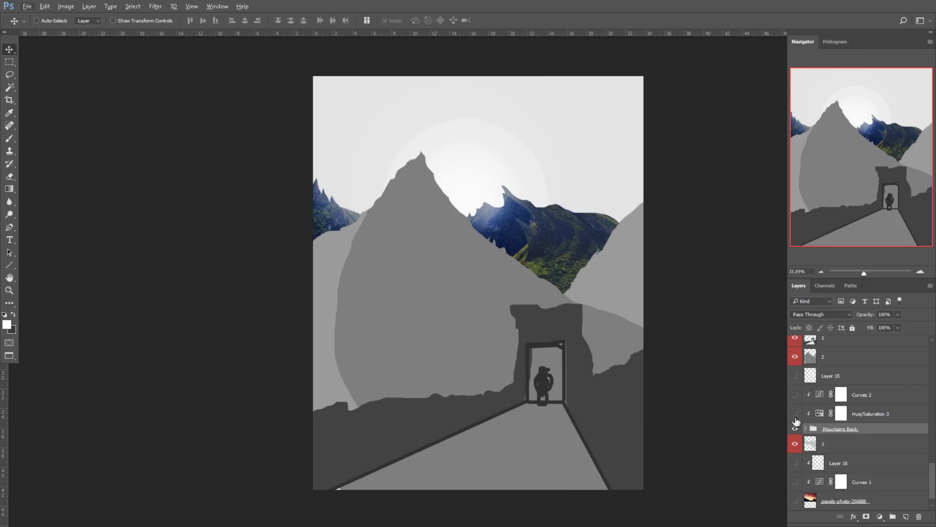
- Review the settings of the Hue/Saturation 3 and Curves 2 adjustments and show both over the back mountains
double_click(820, 413)
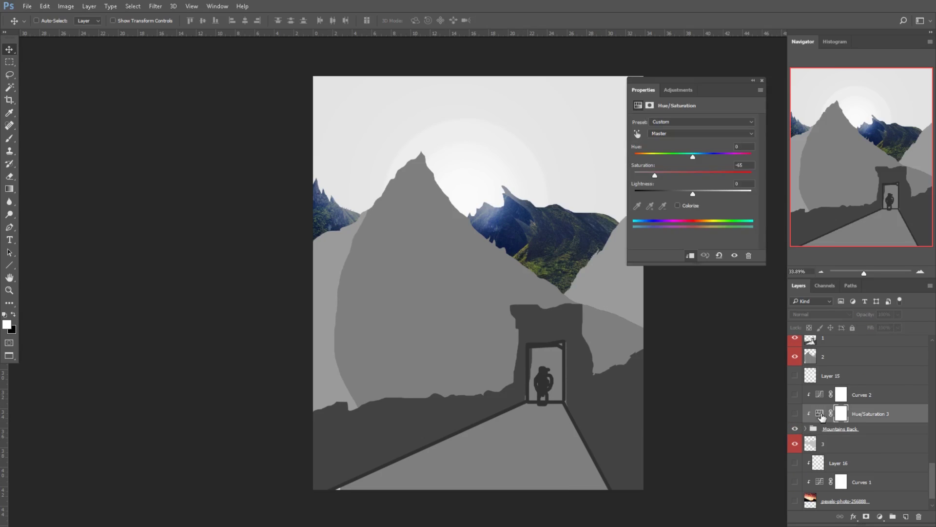
left_click(763, 80)
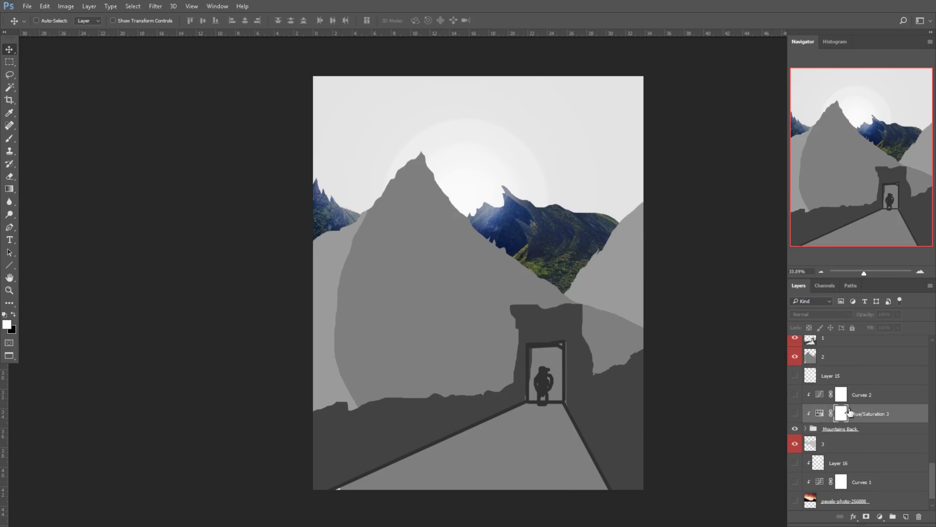
left_click(795, 413)
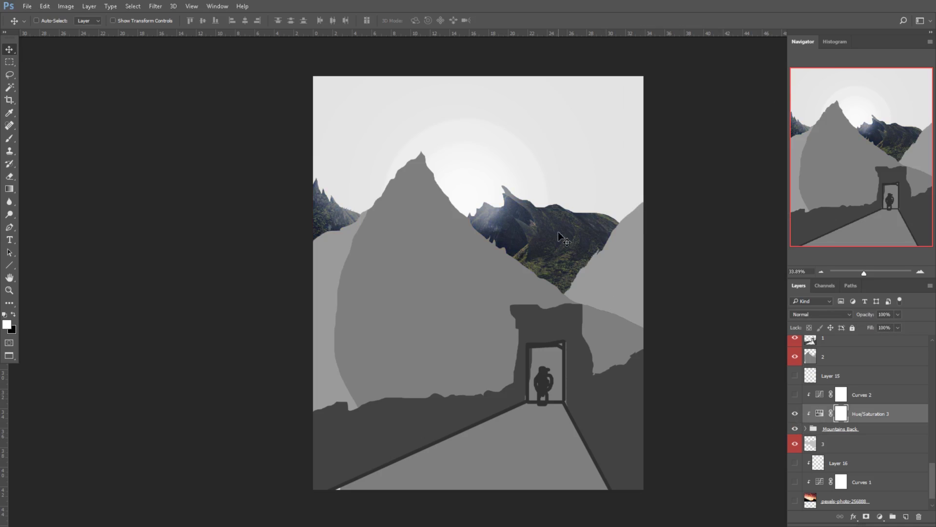
double_click(820, 395)
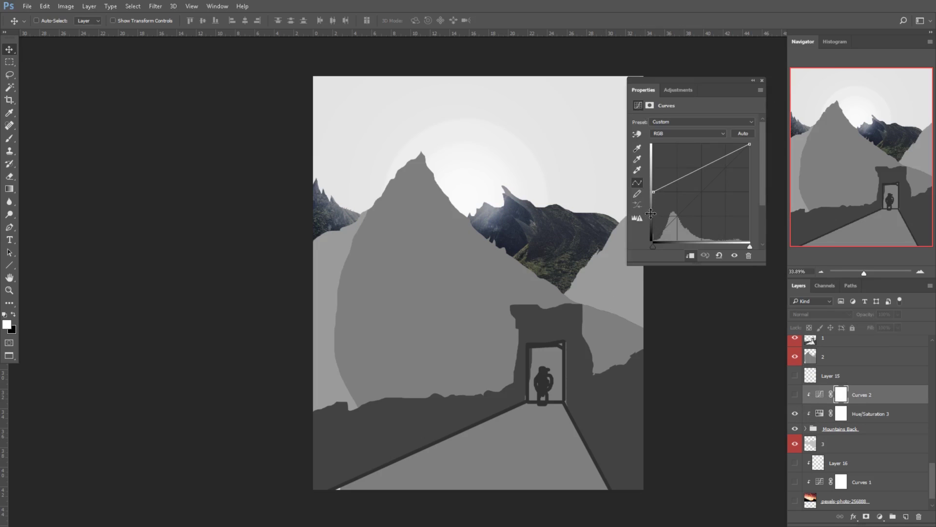
left_click(760, 81)
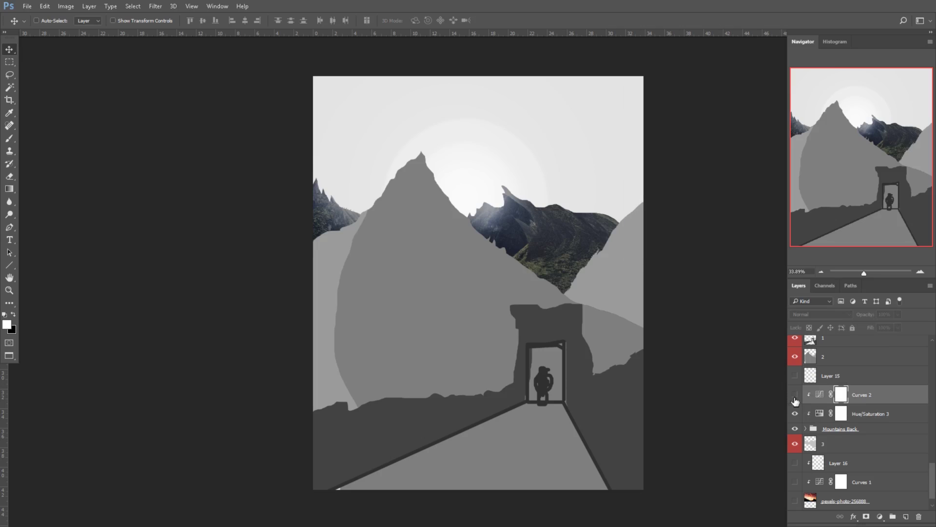
left_click(795, 396)
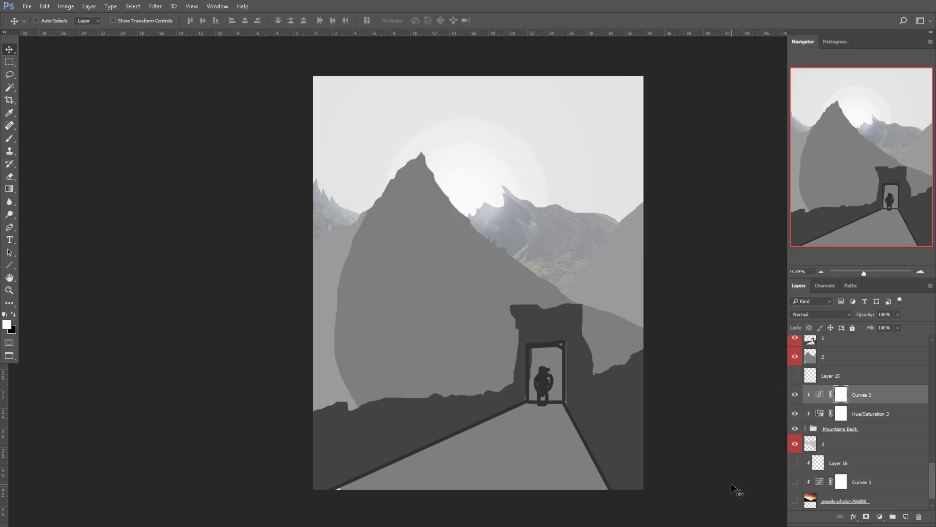
- Compare the back mountains with and without Layer 15's tint, and leave that layer shown
left_click(795, 376)
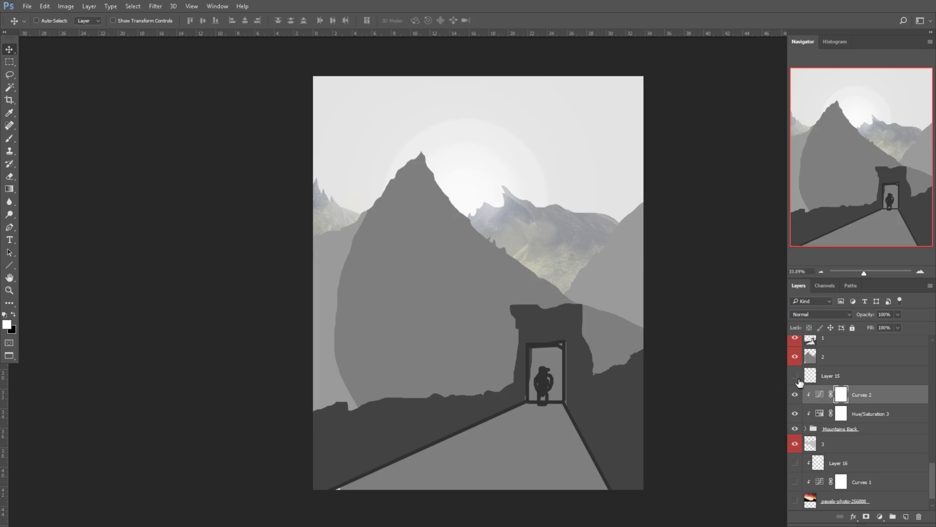
left_click(798, 378)
left_click(797, 380)
- Hide sketch layer 2 to check the mountains behind it, show it again, and select it
scroll(549, 267, "up", 1)
scroll(814, 433, "up", 3)
left_click(796, 414)
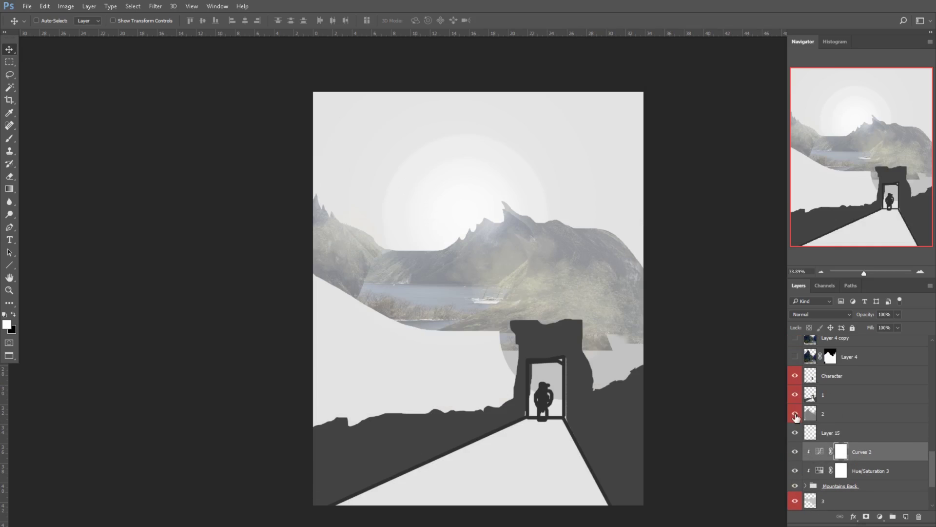
left_click(795, 414)
left_click(812, 414)
- Show the mountain photo on Layer 4 copy, load the outline of sketch layer 2 as a selection, and deselect
scroll(804, 404, "up", 2)
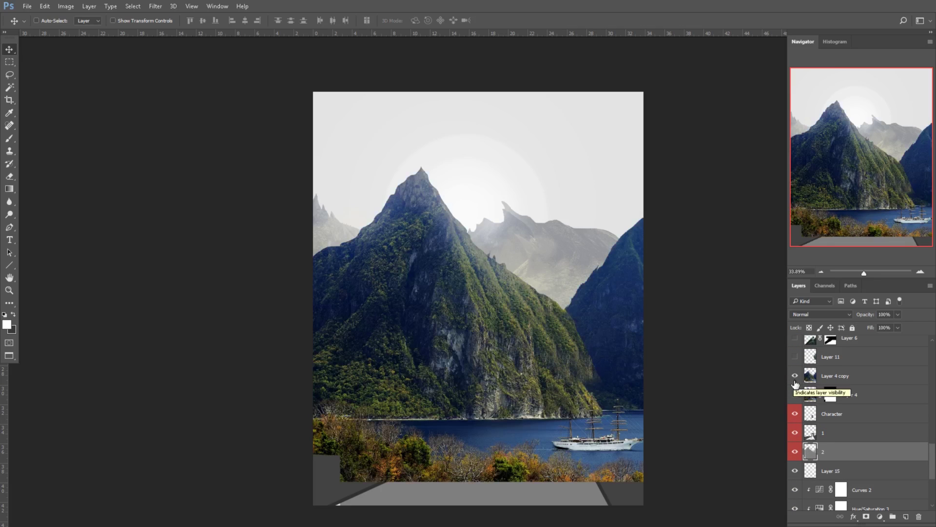
scroll(794, 385, "down", 1)
scroll(795, 386, "up", 1)
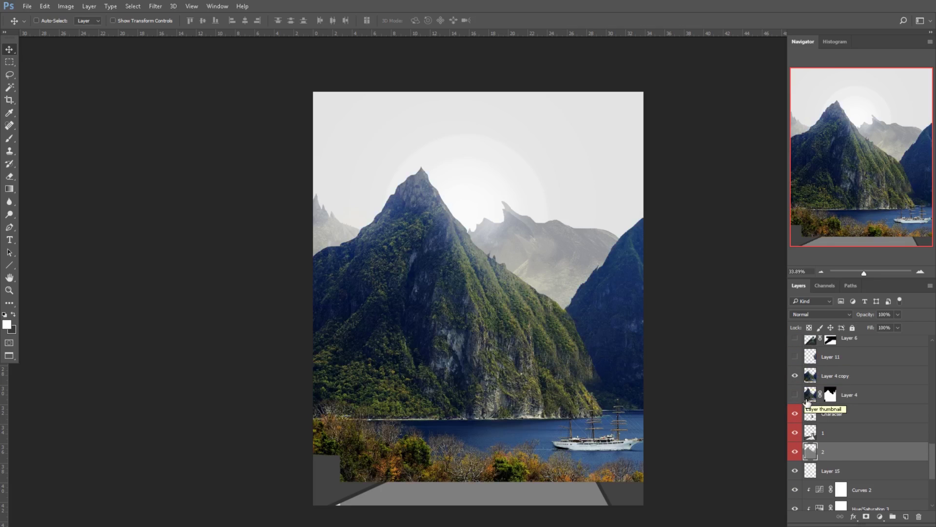
left_click(815, 452, "ctrl")
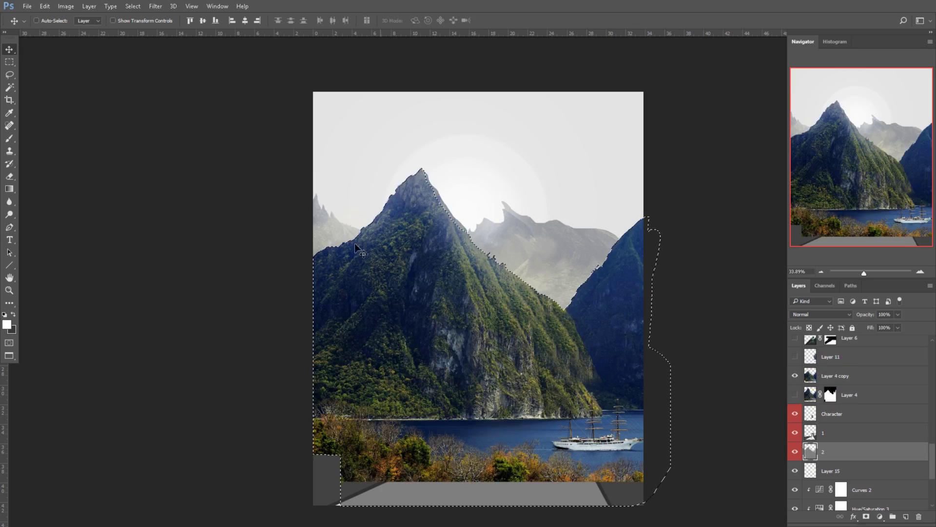
key("ctrl+d")
- Compare the right-hand mountain with Layer 11's haze shown and hidden, and leave that layer hidden
scroll(800, 434, "up", 4)
left_click(795, 433)
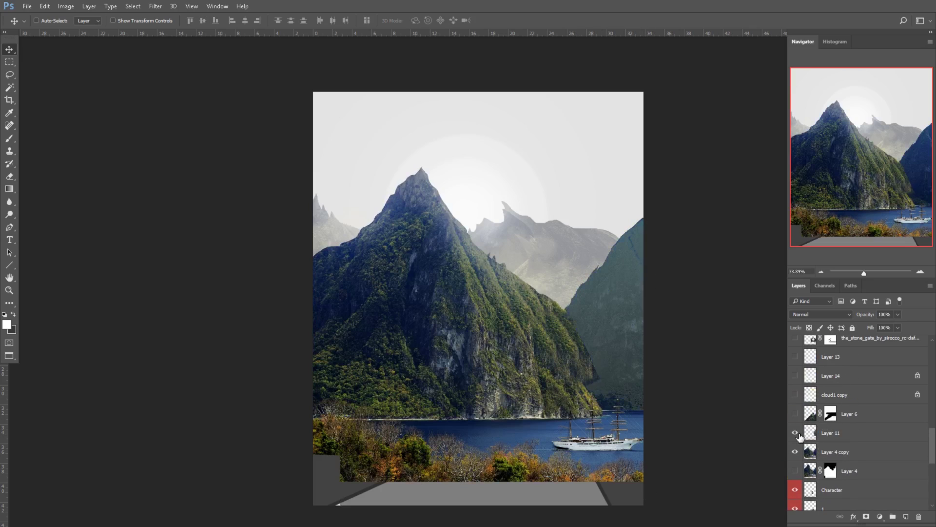
left_click(798, 433)
left_click(798, 434)
scroll(648, 303, "up", 1)
scroll(653, 312, "up", 1)
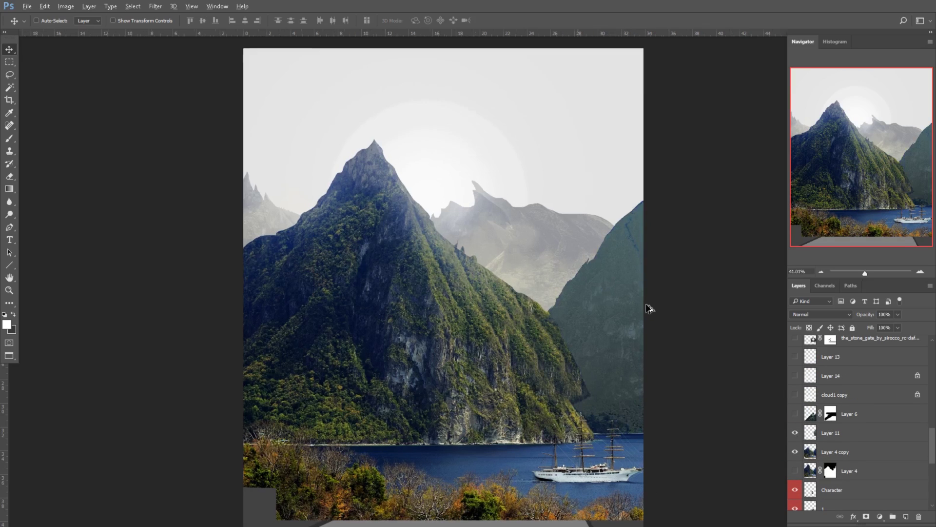
scroll(620, 317, "down", 2)
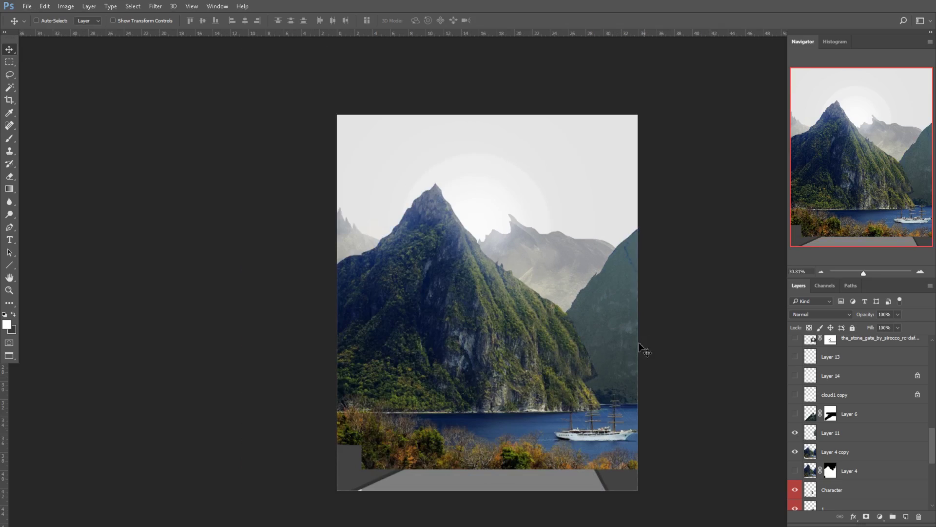
left_click(796, 434)
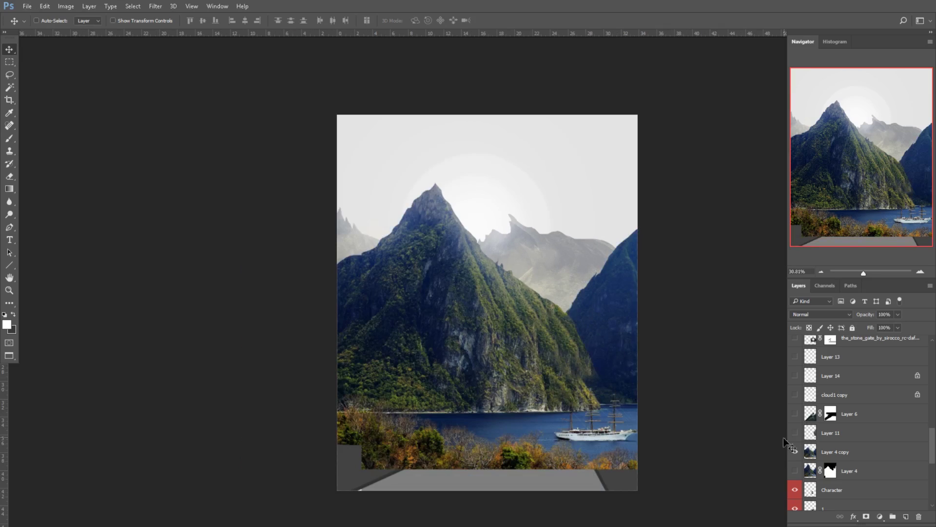
- Show the haze on Layer 11, the road on Layer 6, and the clouds on cloud1 copy and Layer 14
left_click(794, 433)
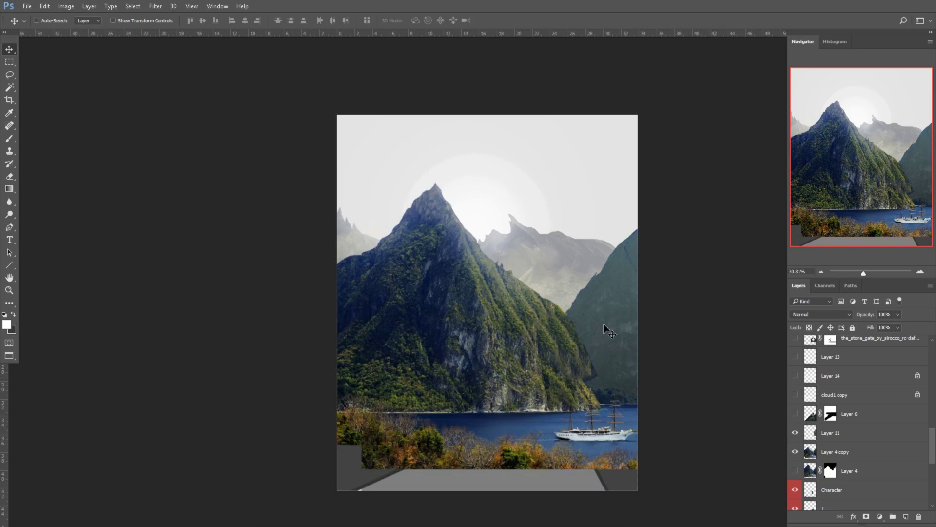
scroll(883, 467, "up", 1)
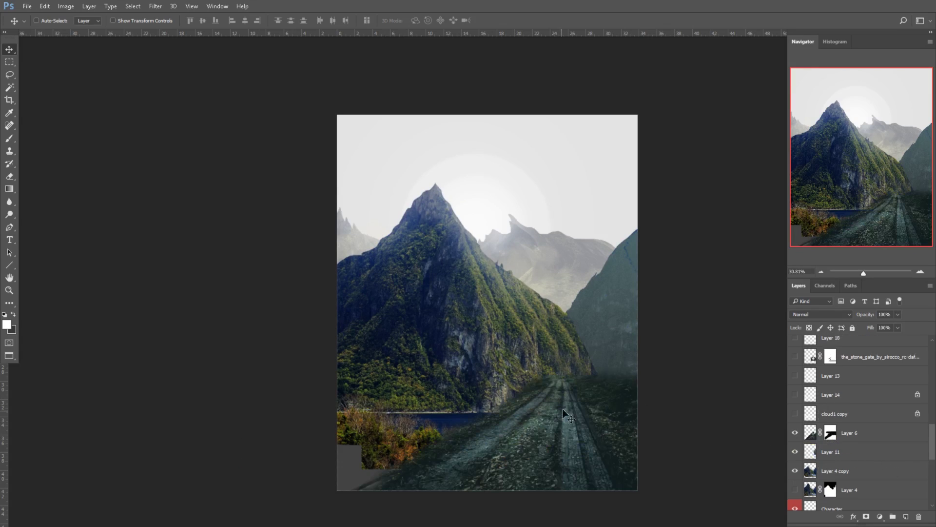
left_click(795, 413)
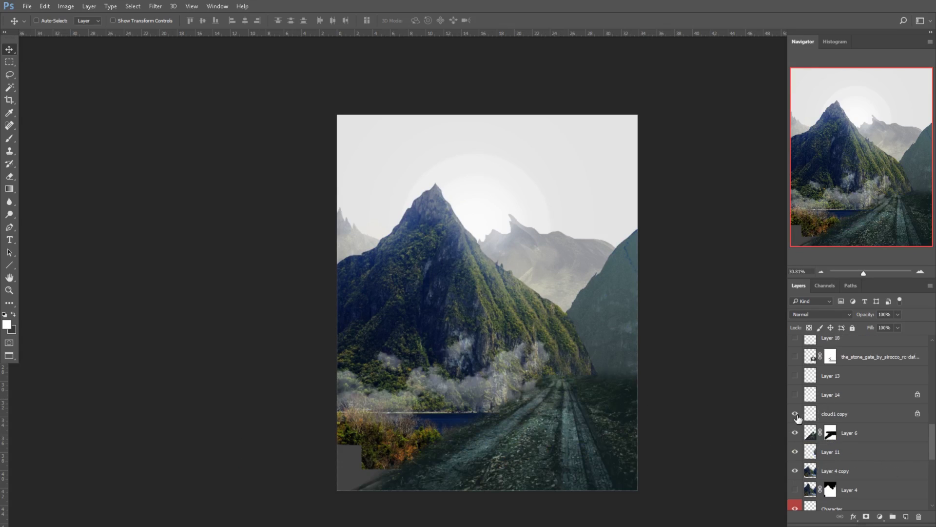
left_click(795, 395)
- Compare the scene with and without the red sunset sky photo, leave it shown, and select its layer
scroll(804, 400, "down", 5)
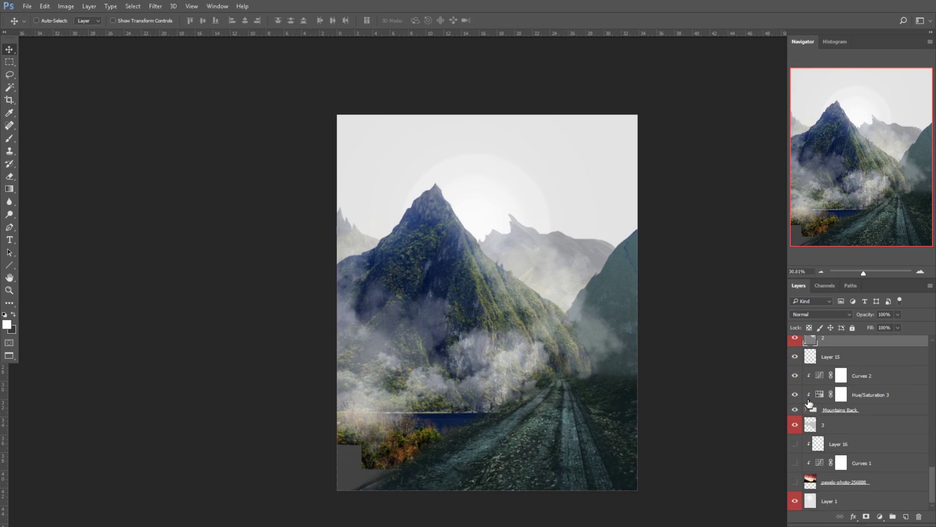
left_click(795, 482)
left_click(795, 484)
left_click(795, 484)
left_click(794, 484)
left_click(795, 484)
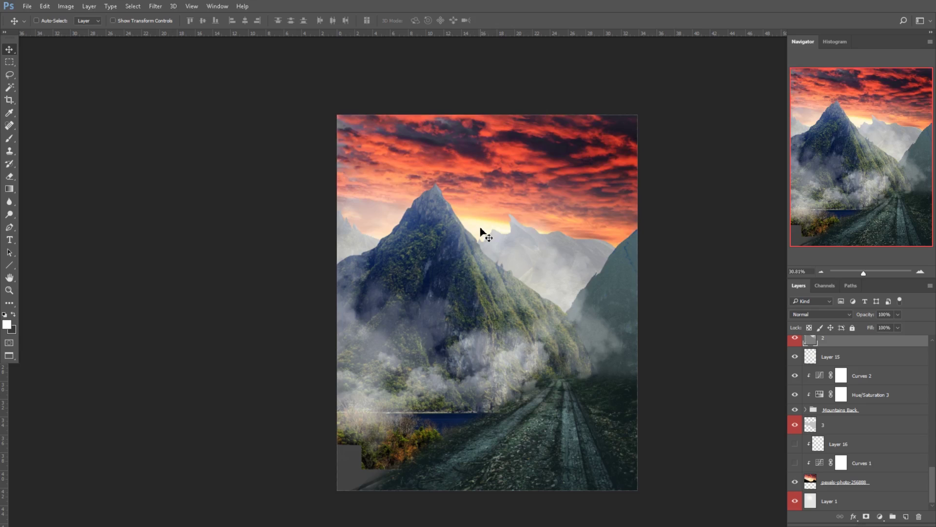
left_click(844, 483)
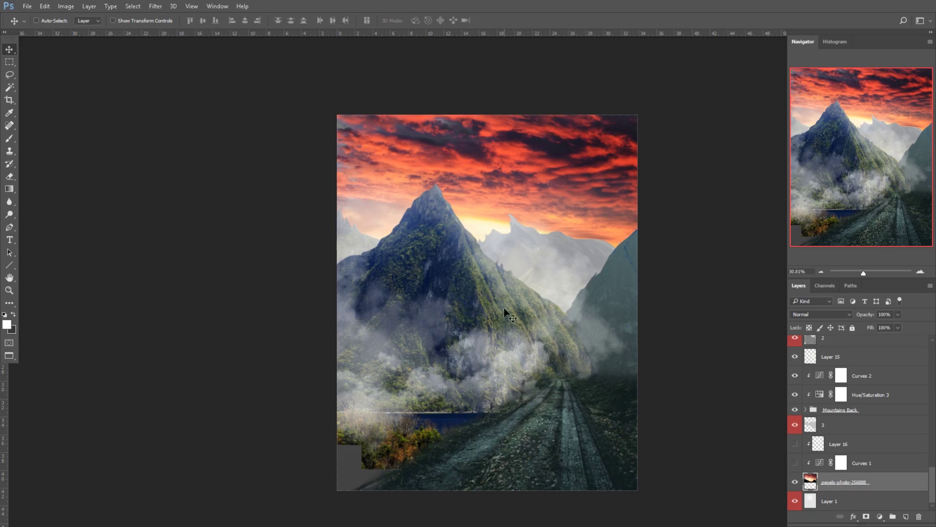
left_click_drag(509, 314, 479, 235)
- Show the sky's Curves 1 adjustment, compare Layer 16's glow on and off, and leave both layers shown
left_click(794, 463)
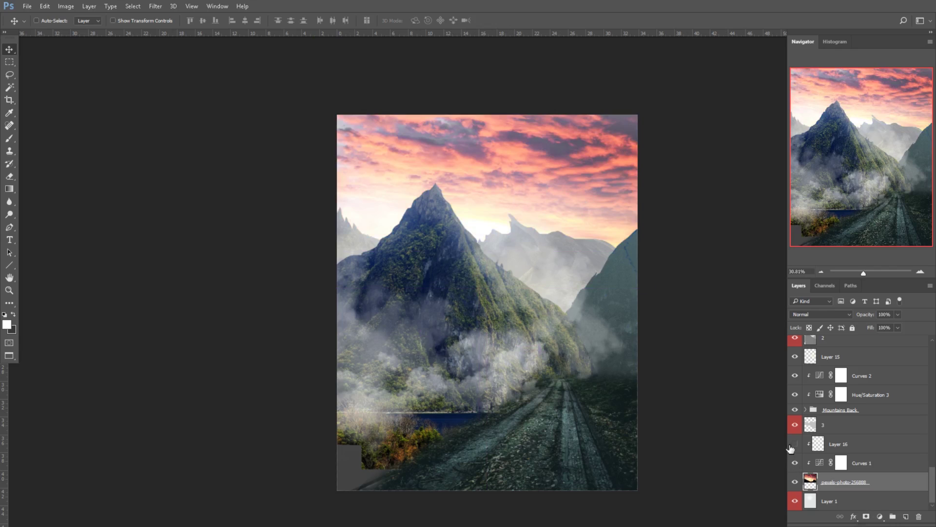
left_click(794, 445)
left_click(795, 445)
left_click(795, 445)
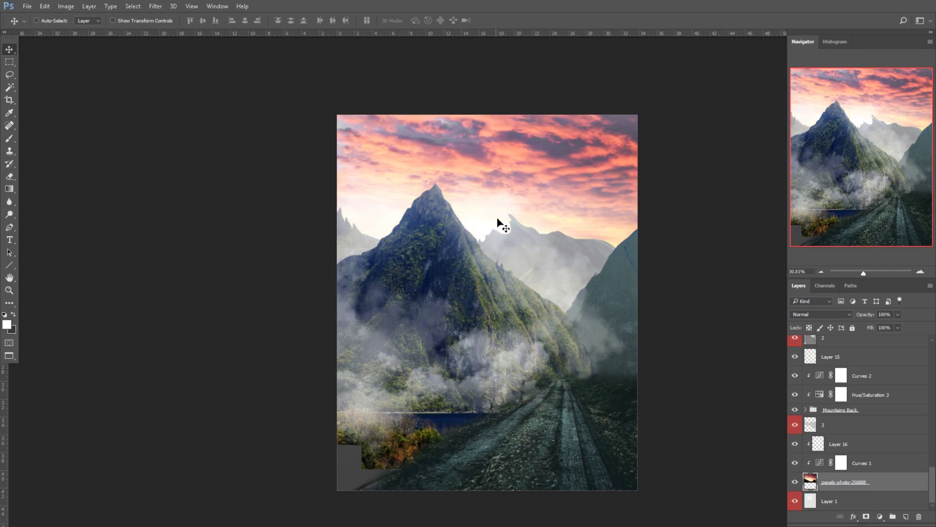
- Compare the waterfall on Layer 13 on and off, leave it shown, and show the stone gate layer
scroll(860, 499, "up", 5)
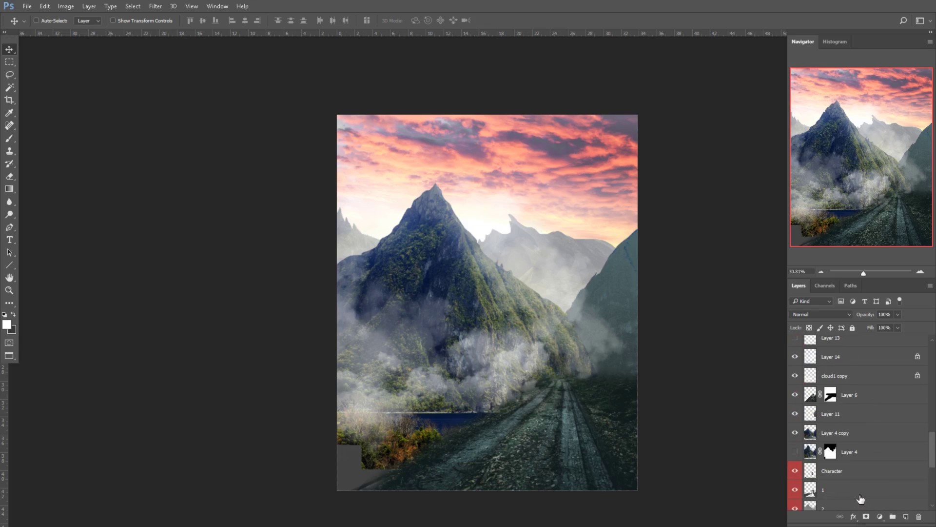
scroll(801, 459, "up", 6)
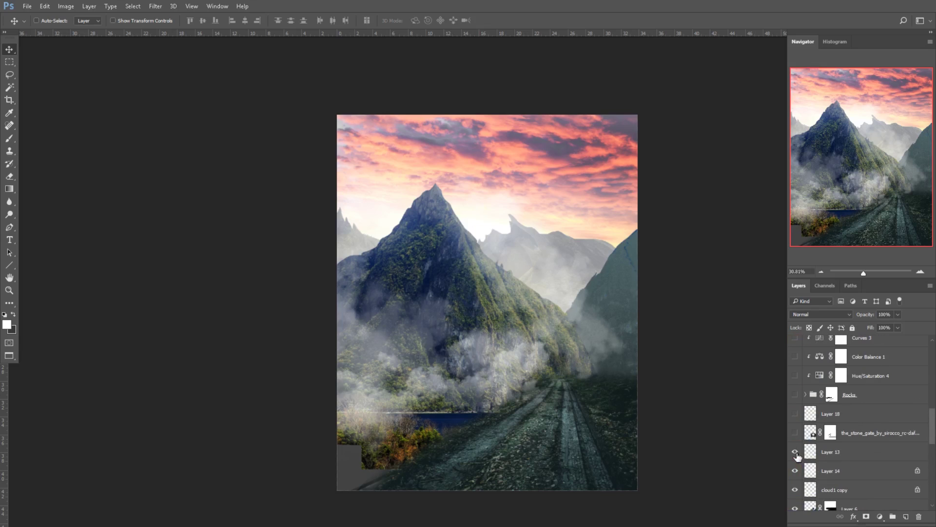
left_click(794, 451)
left_click(795, 452)
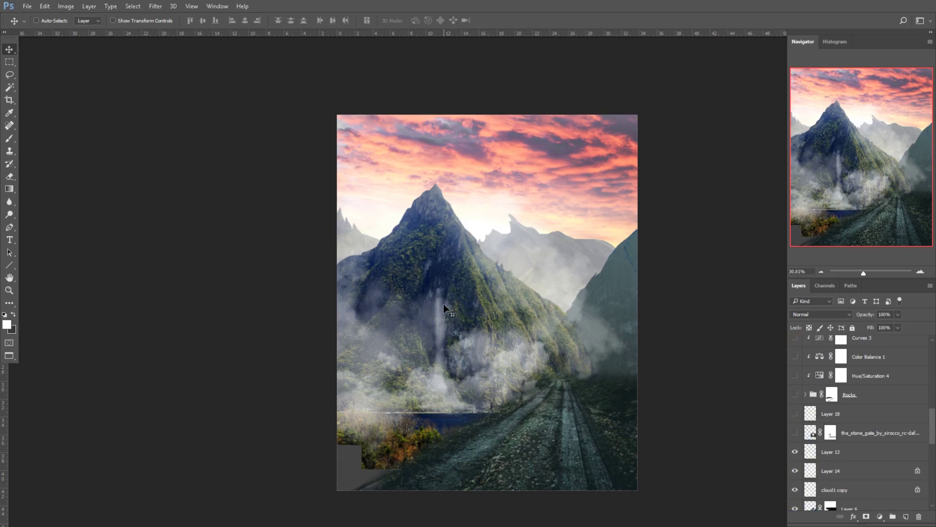
left_click(794, 452)
left_click(795, 452)
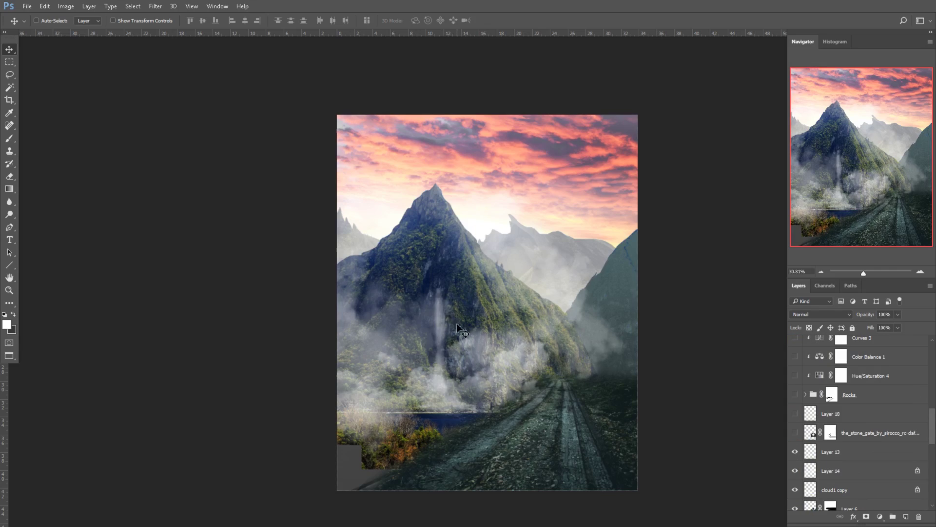
left_click(795, 433)
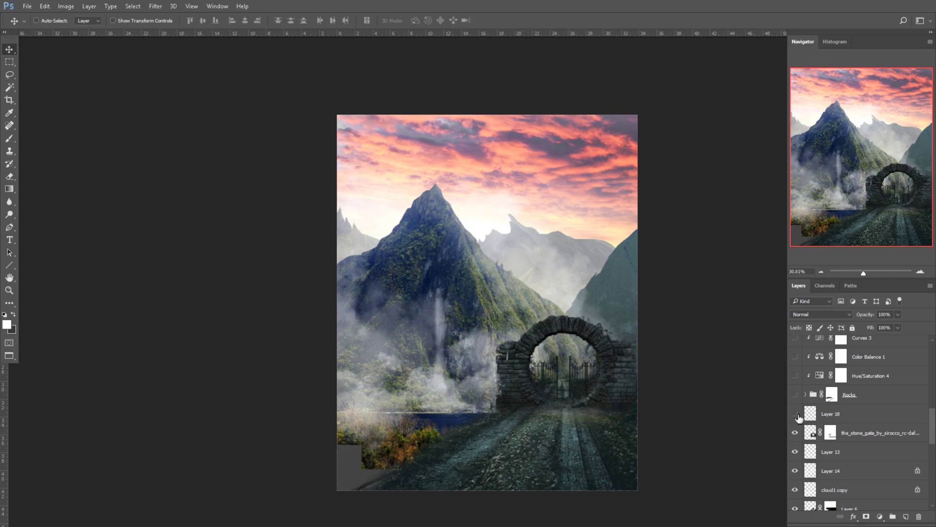
- Show Layer 18 above the stone gate and check its effect on the gate up close
scroll(630, 343, "up", 5)
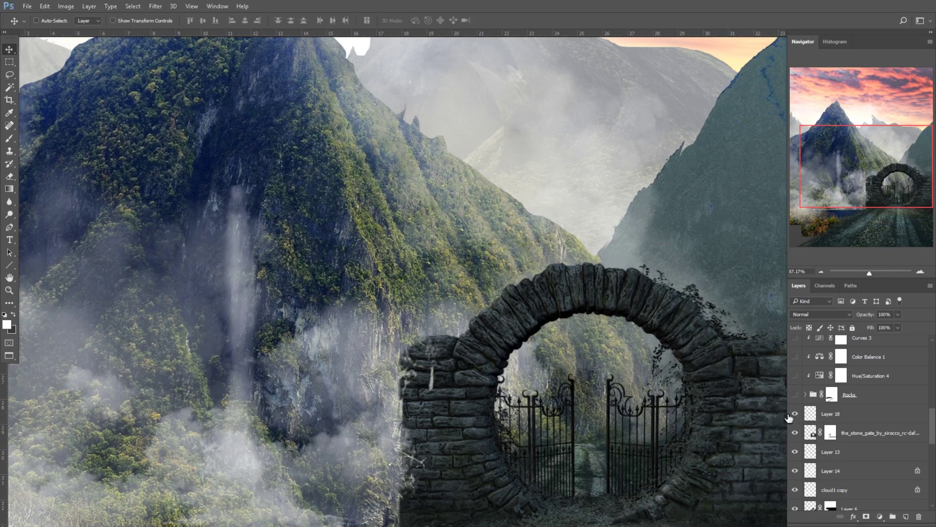
left_click(795, 414)
scroll(609, 322, "down", 5)
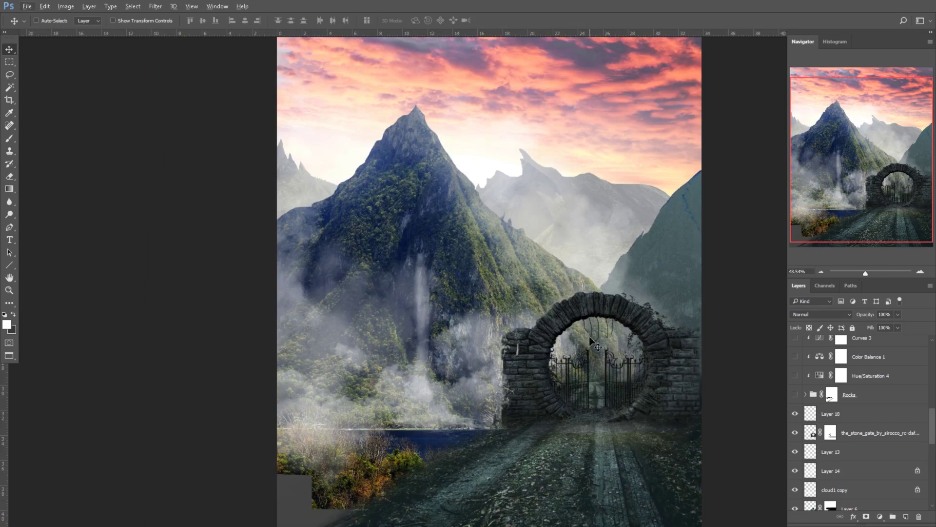
scroll(567, 361, "down", 2)
- Expand the Rocks group, show it, and hide the individual rock layers inside it
left_click(805, 394)
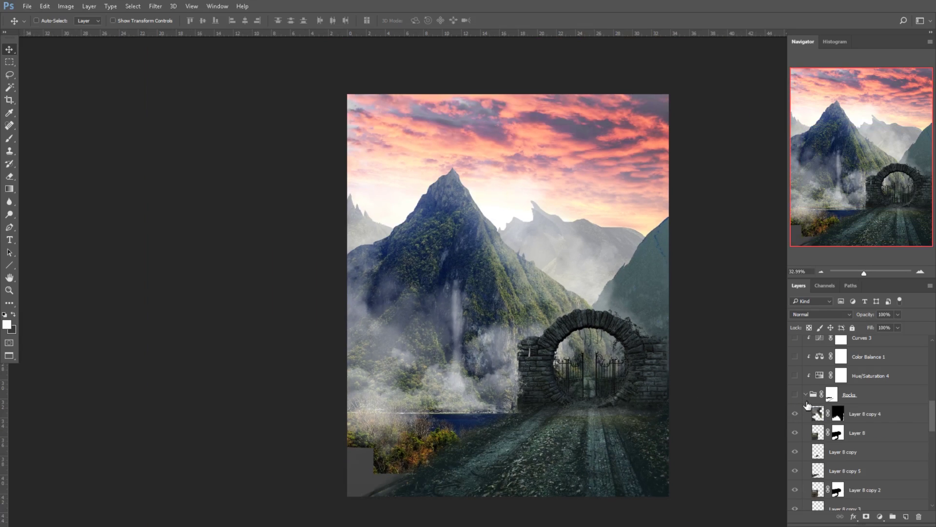
scroll(796, 385, "down", 2)
left_click(795, 470)
left_click_drag(795, 452, 795, 379)
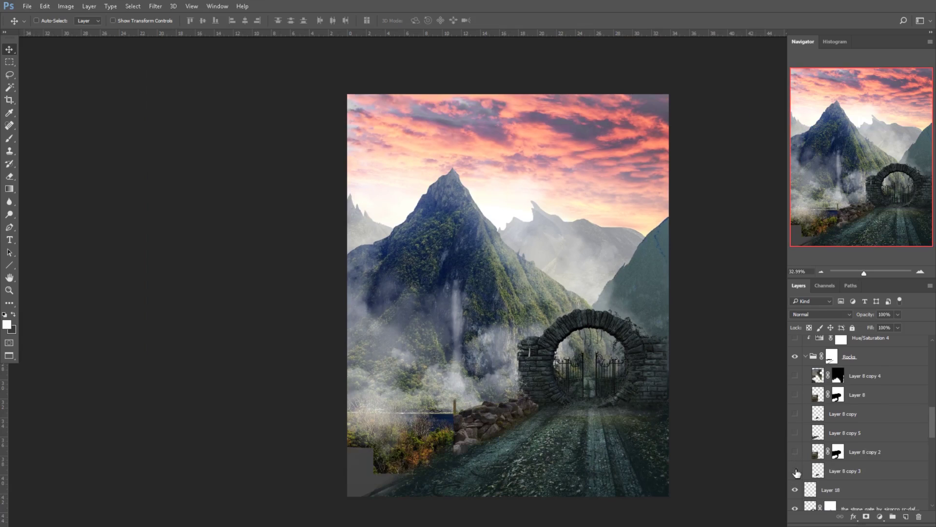
- Show the rock layers one after another along the road, from Layer 8 copy 3 up to Layer 8 copy 4
left_click(795, 471)
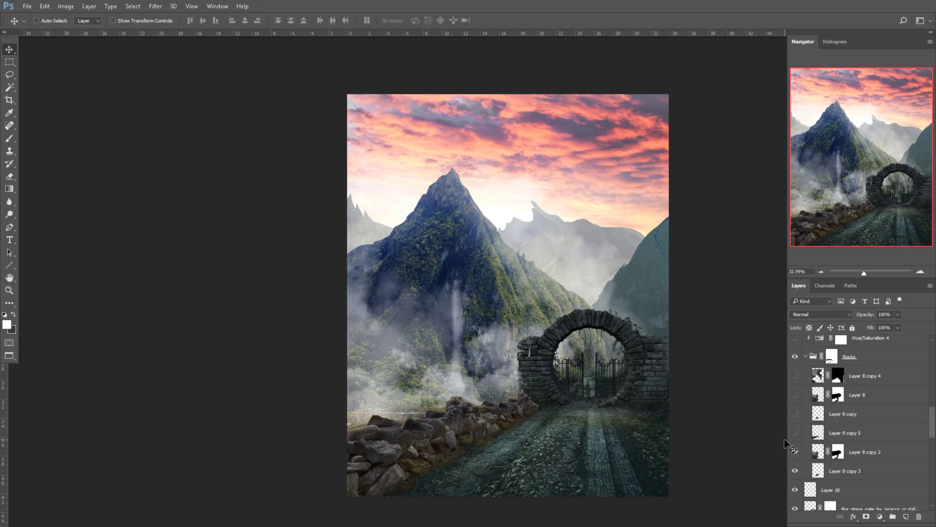
left_click(795, 432)
left_click(795, 414)
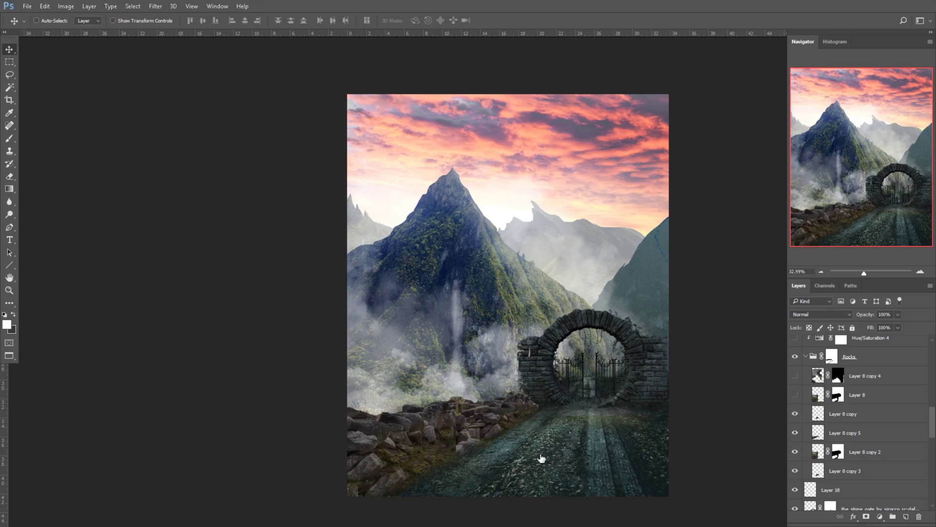
left_click(795, 376)
- Select and collapse the Rocks group
scroll(818, 397, "up", 1)
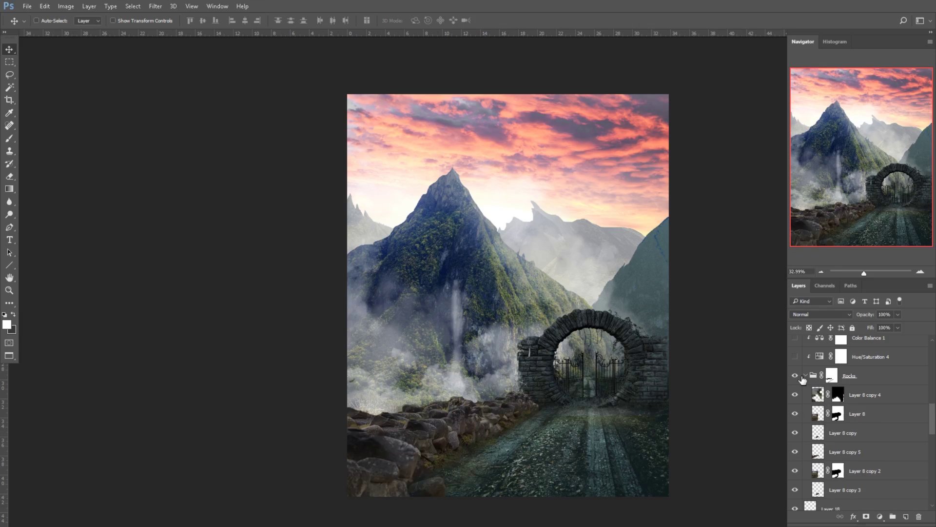
left_click(804, 379)
left_click(804, 377)
scroll(810, 414, "up", 3)
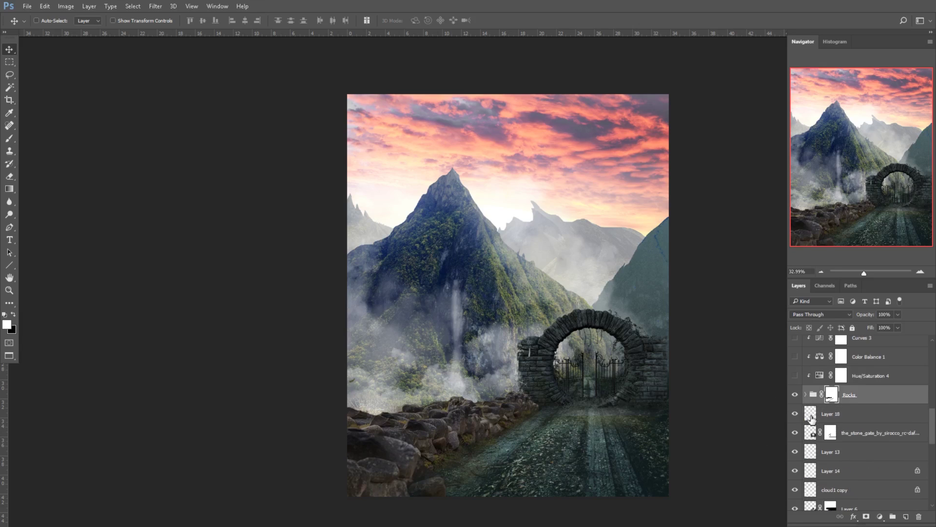
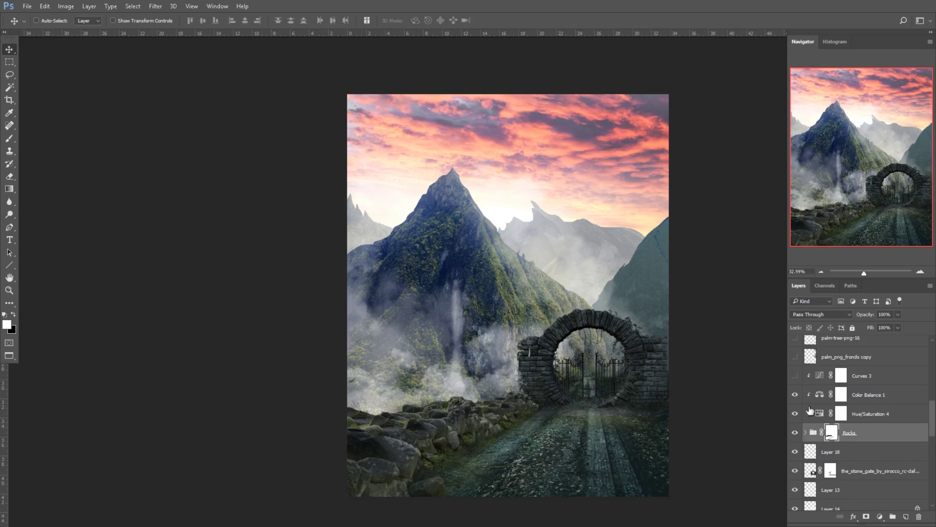
- Show the Curves 3 adjustment above the rocks and preview the palm_png_fronds copy layer before hiding it again
left_click(796, 378)
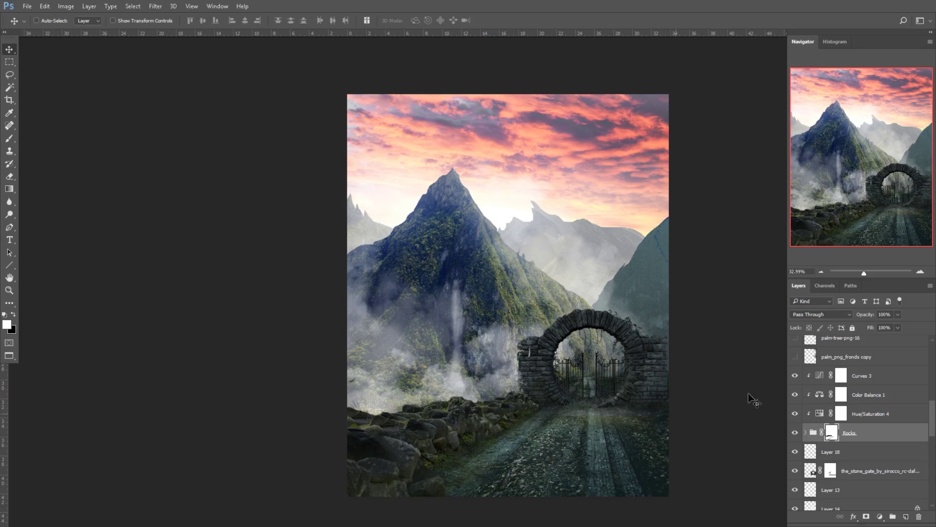
scroll(841, 429, "up", 3)
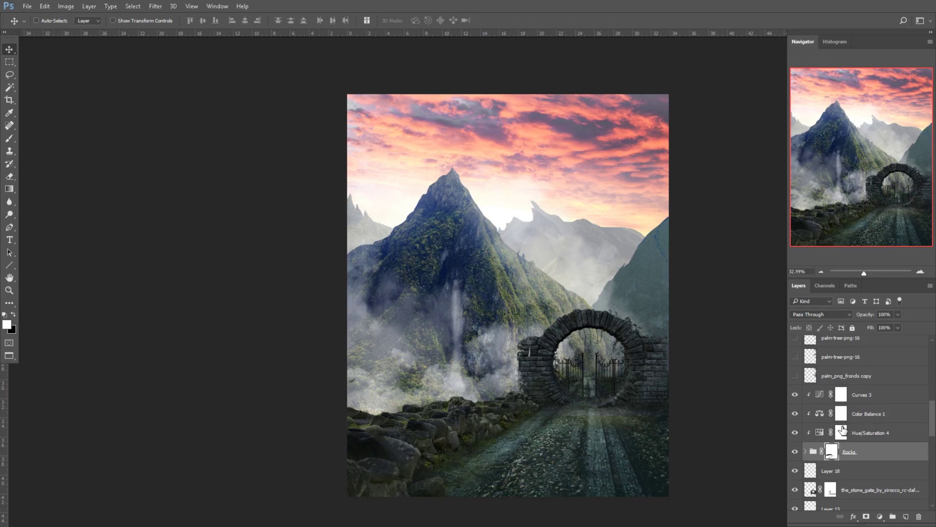
left_click(795, 414)
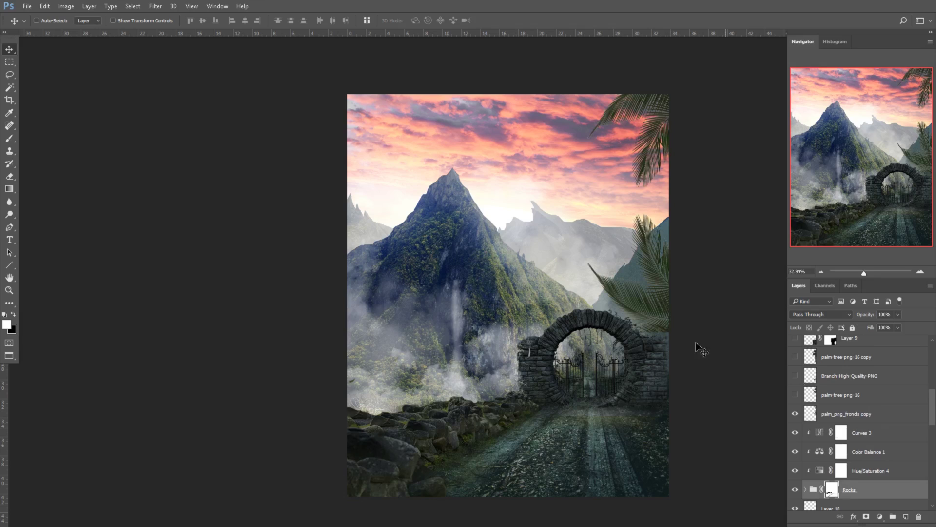
left_click(795, 394)
left_click(795, 414)
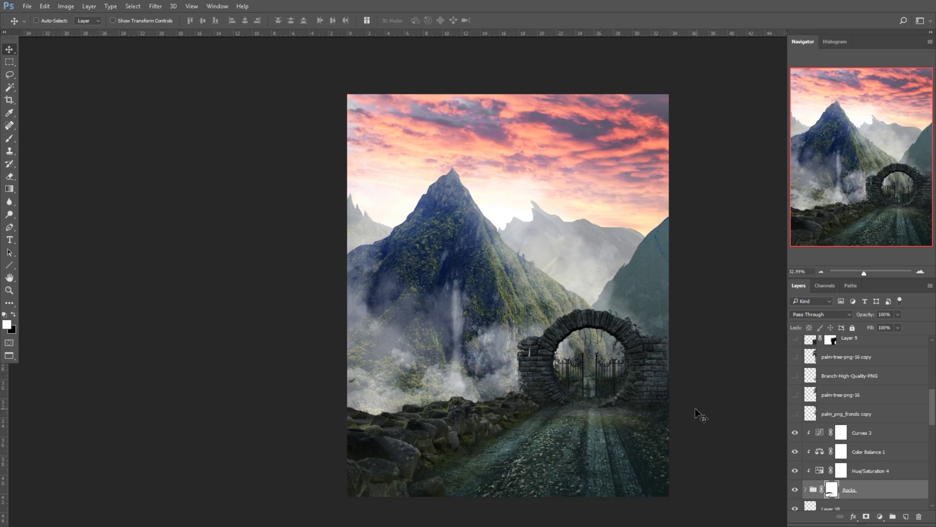
- Add a new empty layer above Curves 3 and set the foreground colour to red
left_click(843, 437)
left_click(906, 517)
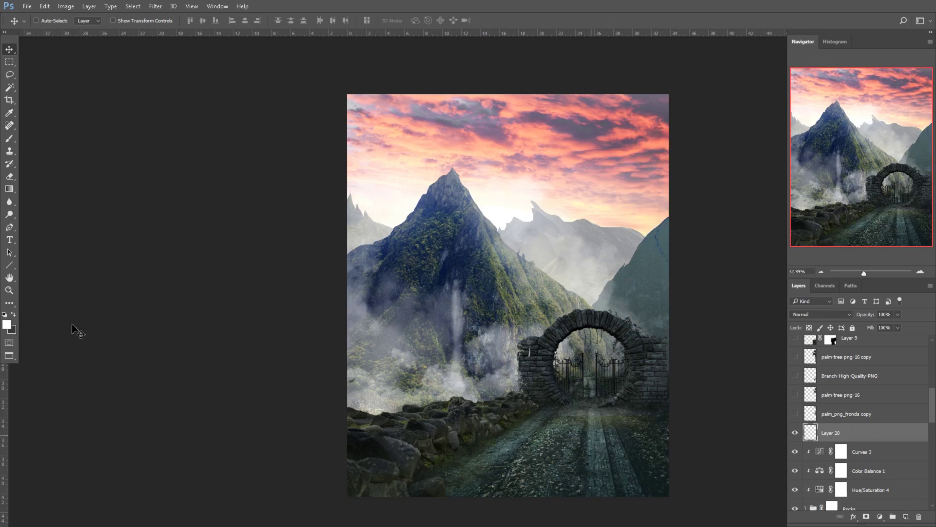
left_click(6, 324)
left_click(718, 118)
left_click(804, 112)
- Select the new empty layer again and choose a soft round brush for painting
left_click(542, 406, "ctrl")
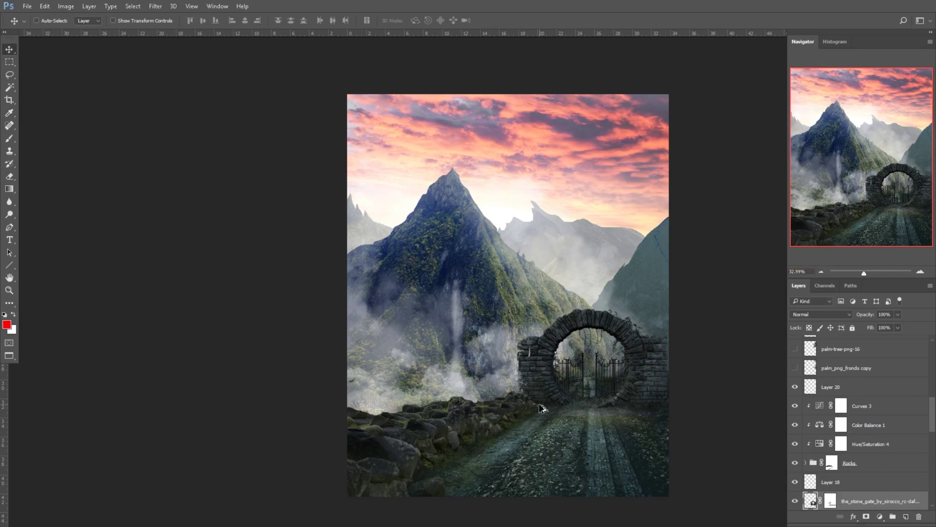
scroll(853, 428, "up", 1)
left_click(845, 443)
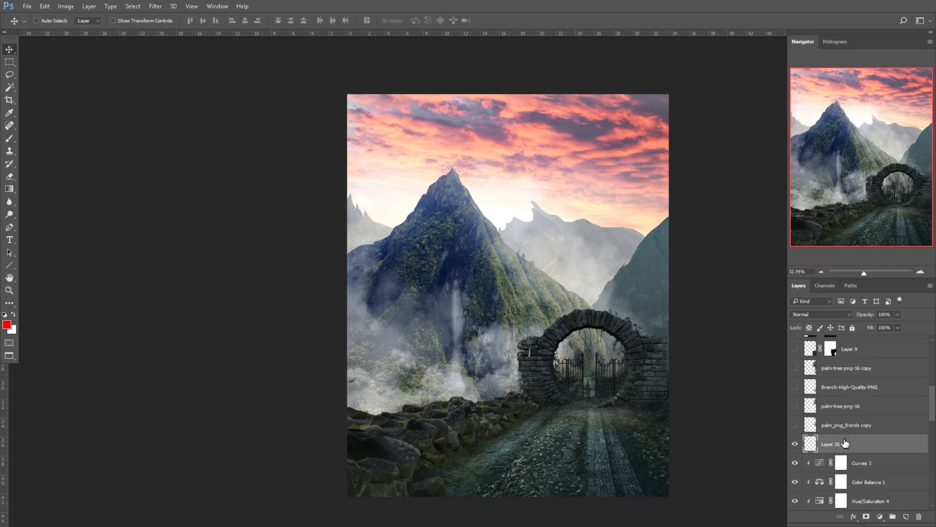
key("b")
right_click(561, 475)
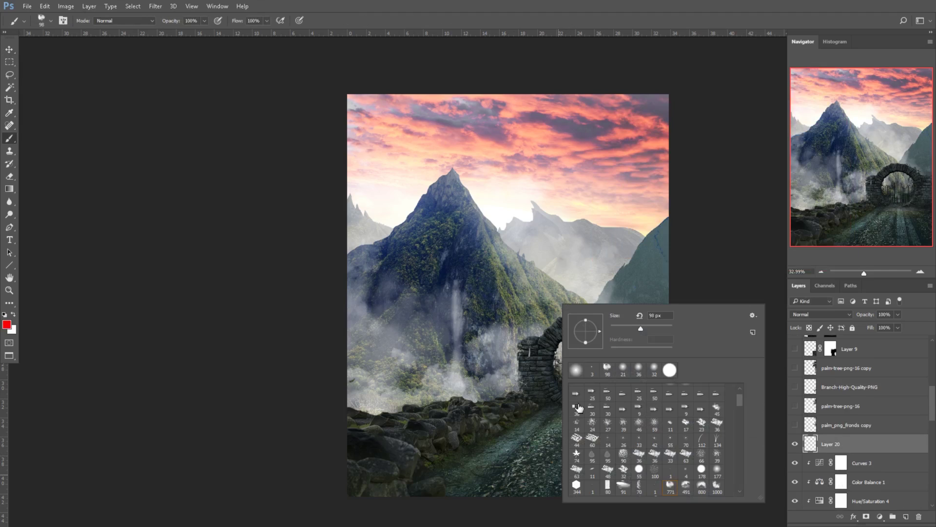
double_click(579, 373)
- Paint two red guide lines along the road towards the gate and undo them
left_click_drag(532, 485, 588, 385)
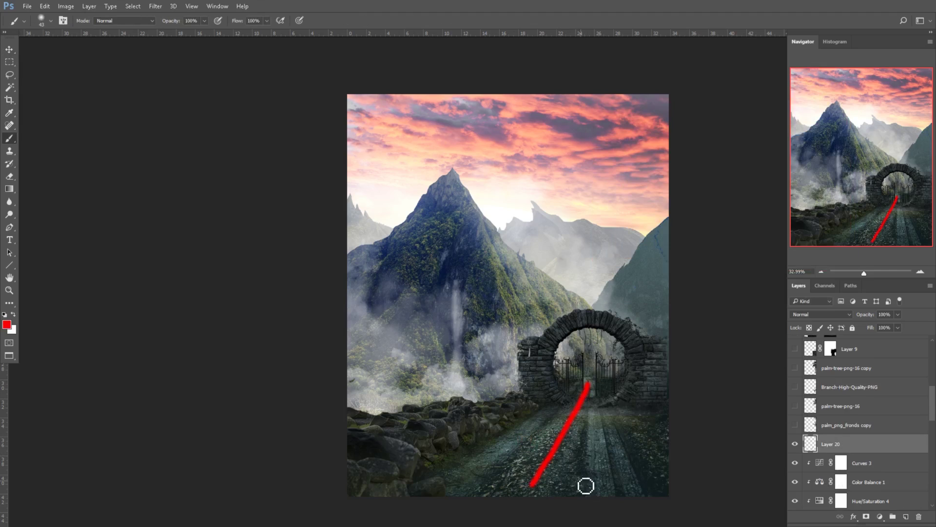
left_click_drag(590, 484, 599, 407)
key("ctrl+alt+z")
key("ctrl+alt+z")
- Sketch red guide strokes over the palm area, rock wall, road and gate figure, and discard the sketch layer
mouse_move(652, 480)
left_mouse_down()
mouse_move(659, 416)
mouse_move(631, 390)
left_mouse_up()
mouse_move(667, 458)
left_mouse_down()
mouse_move(668, 401)
mouse_move(644, 299)
mouse_move(671, 284)
mouse_move(663, 256)
mouse_move(664, 285)
mouse_move(613, 280)
mouse_move(630, 304)
mouse_move(637, 348)
mouse_move(642, 371)
left_mouse_up()
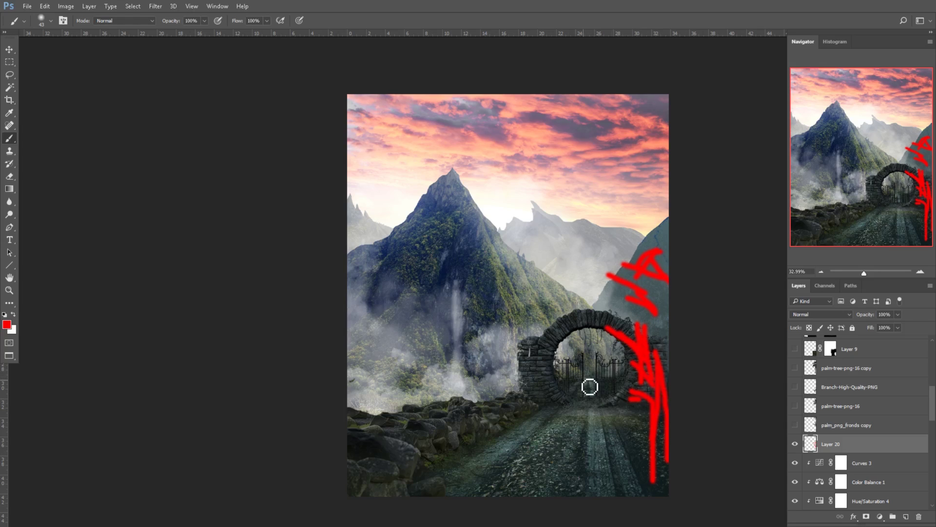
left_click_drag(396, 490, 559, 397)
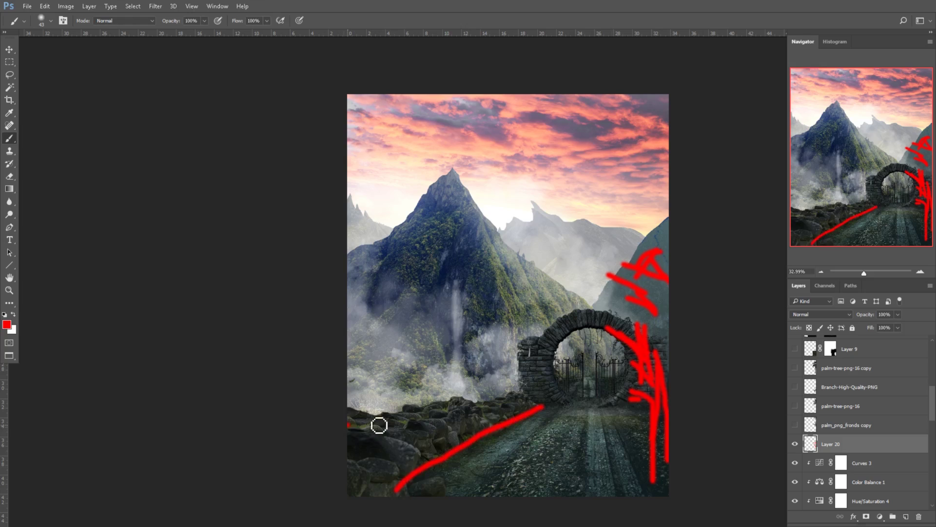
left_click_drag(350, 425, 559, 394)
mouse_move(543, 494)
left_mouse_down()
mouse_move(585, 402)
mouse_move(587, 366)
mouse_move(587, 395)
left_mouse_up()
left_click_drag(596, 399, 602, 408)
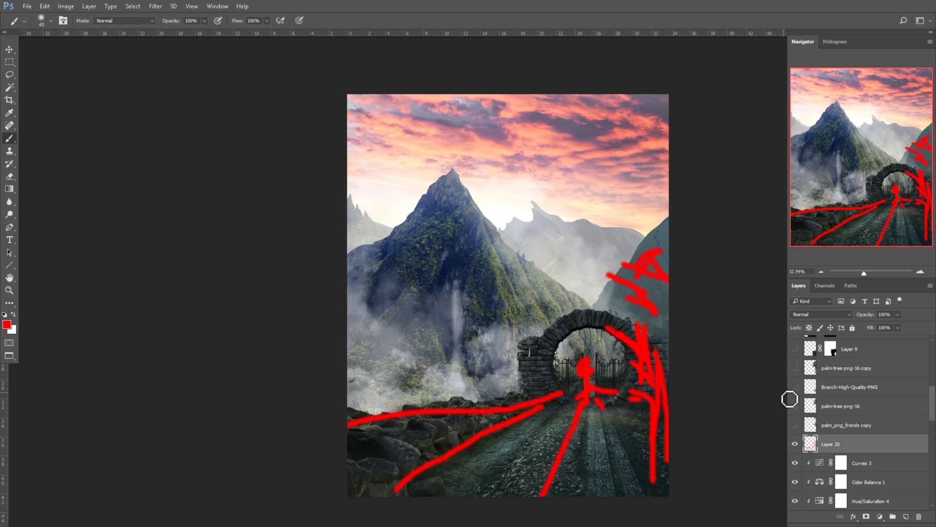
key("Delete")
key("d")
- Show the palm and branch layers one after another, from palm_png_fronds copy up to palm-tree-png-16 copy
left_click(795, 424)
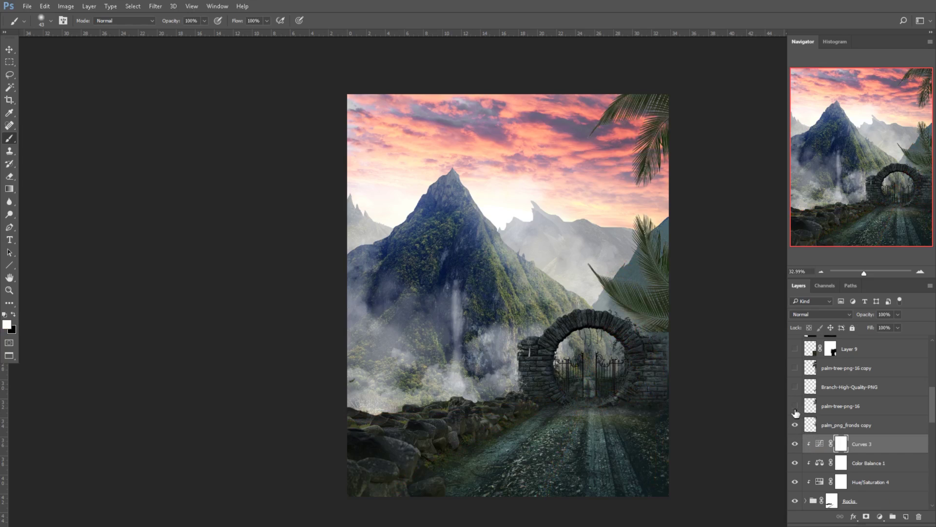
left_click(795, 406)
left_click(795, 386)
left_click(795, 368)
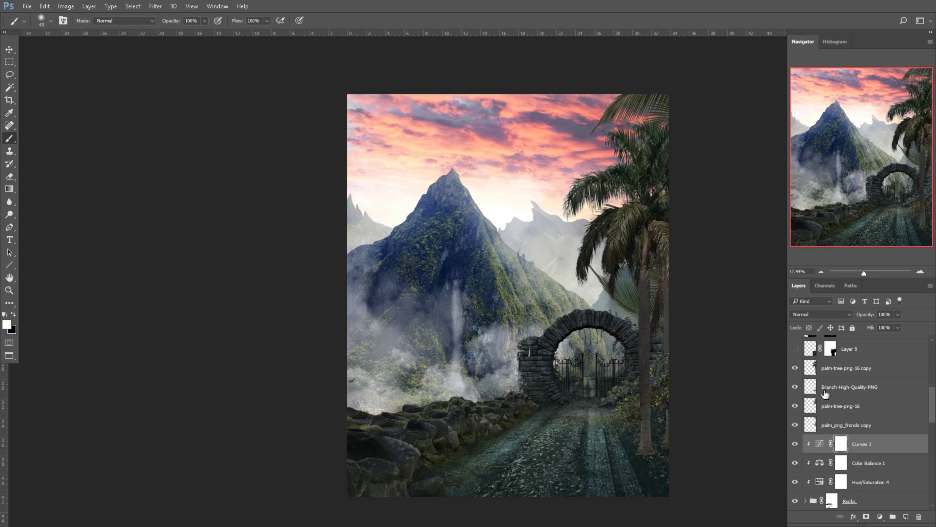
- Show Layer 9 beside the palm trunk, comparing it on and off, and show the cloaked figure at the gate
scroll(826, 394, "up", 1)
scroll(826, 452, "up", 1)
left_click(795, 386)
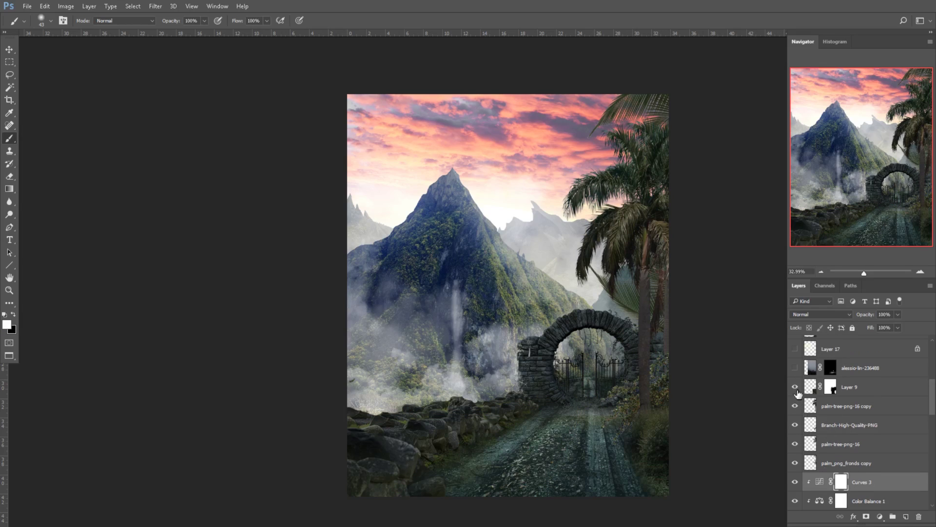
left_click(795, 387)
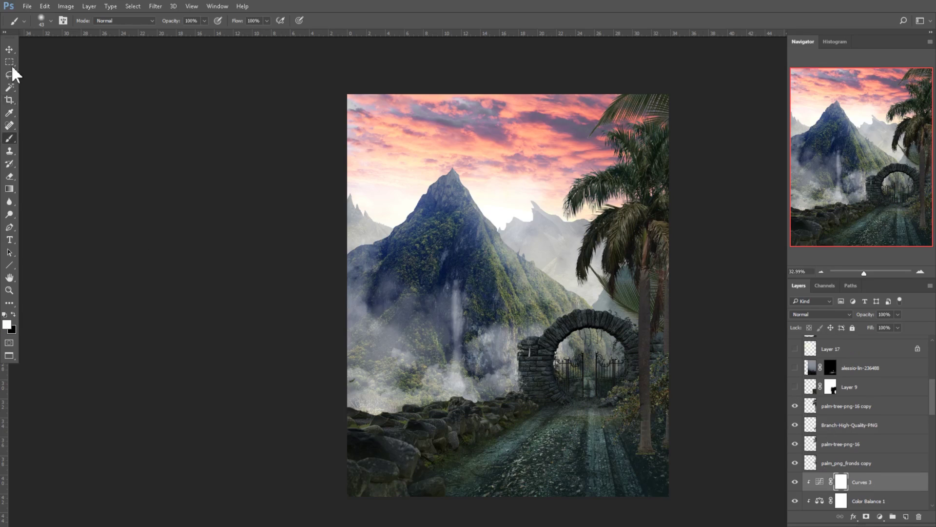
left_click(8, 48)
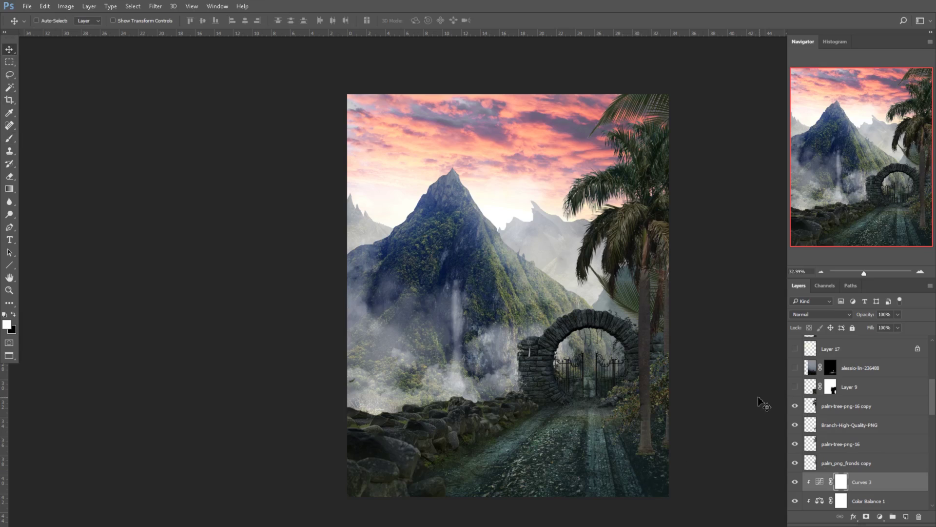
left_click(795, 388)
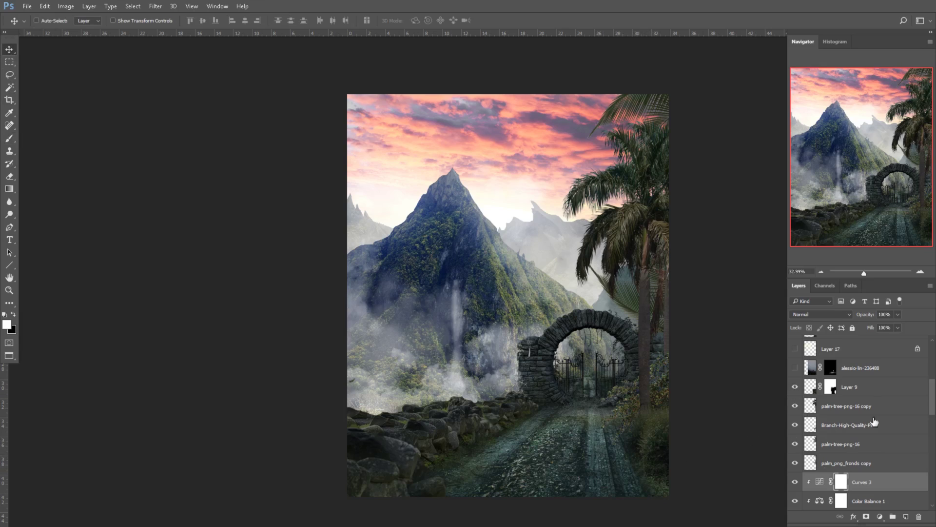
scroll(854, 425, "up", 1)
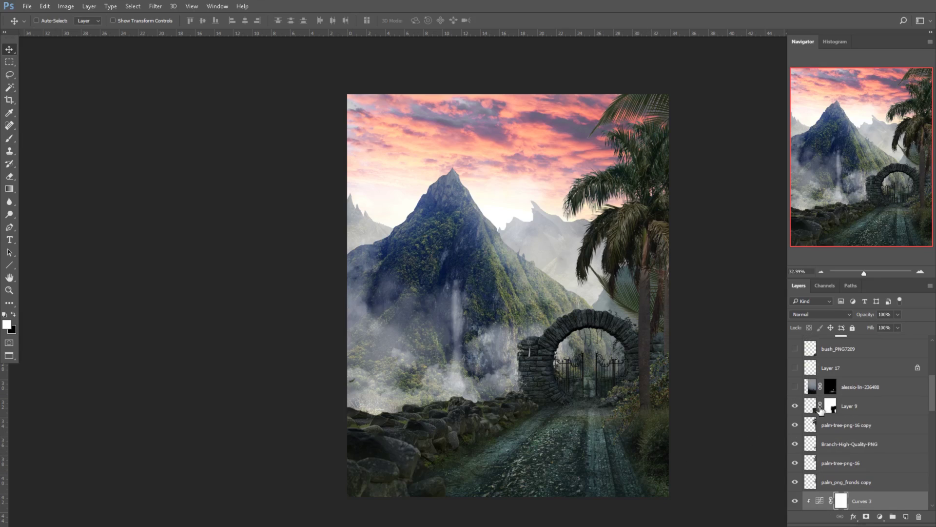
left_click(795, 387)
- Show Layer 17, comparing its effect on and off, and the bush_PNG7209 layer beside the road
scroll(810, 425, "up", 1)
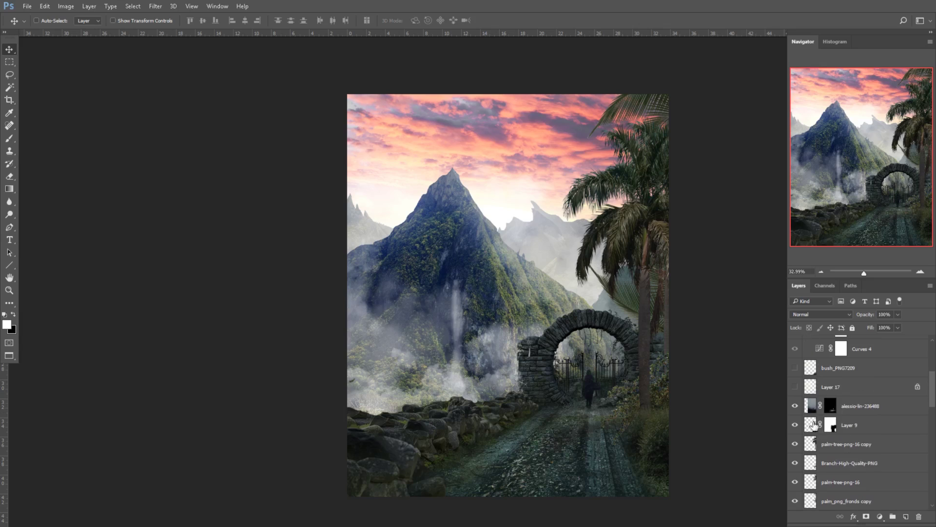
left_click(795, 387)
left_click(795, 388)
left_click(796, 387)
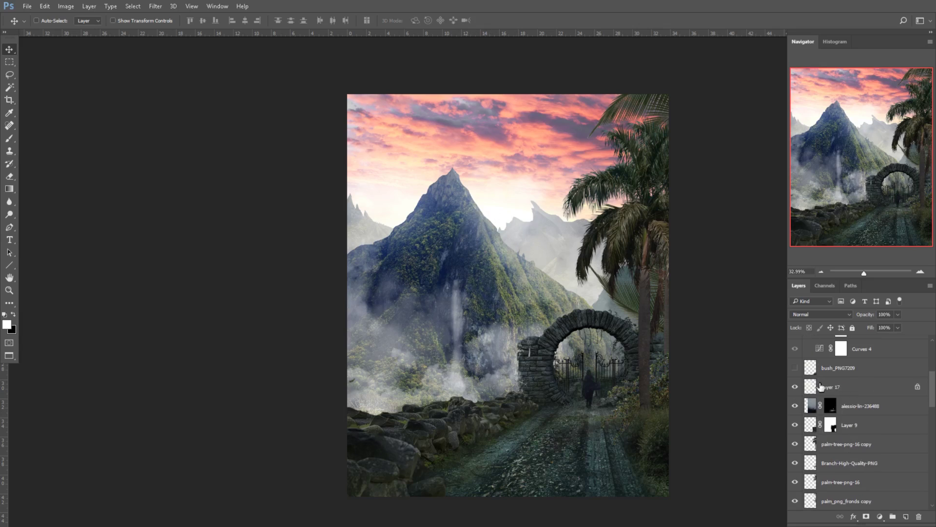
scroll(822, 408, "up", 2)
left_click(795, 408)
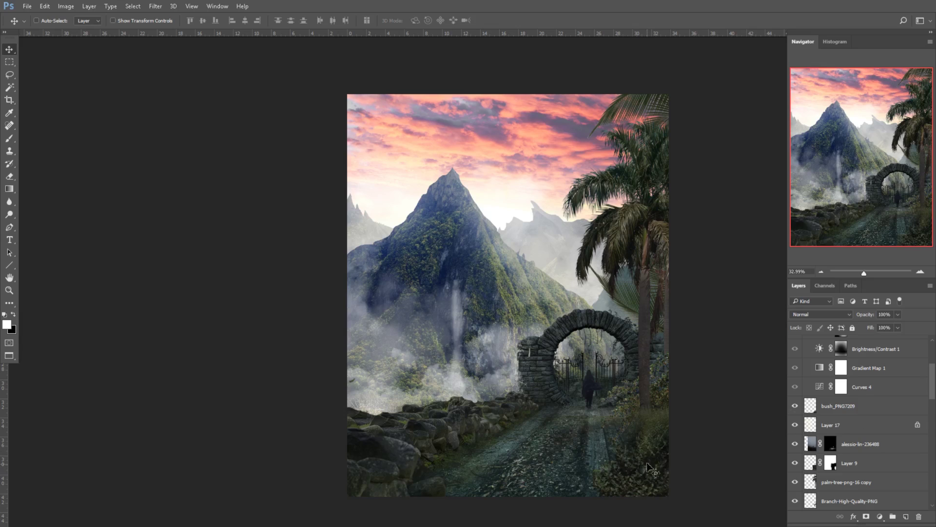
- Show the Last Touches group and hide the four adjustment layers inside it
scroll(824, 463, "up", 4)
left_click(796, 406)
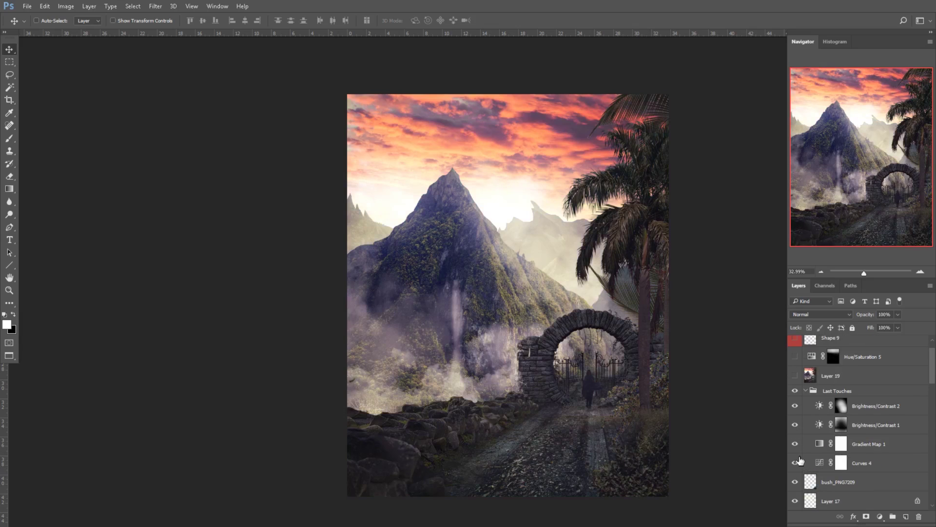
left_click_drag(797, 422, 796, 411)
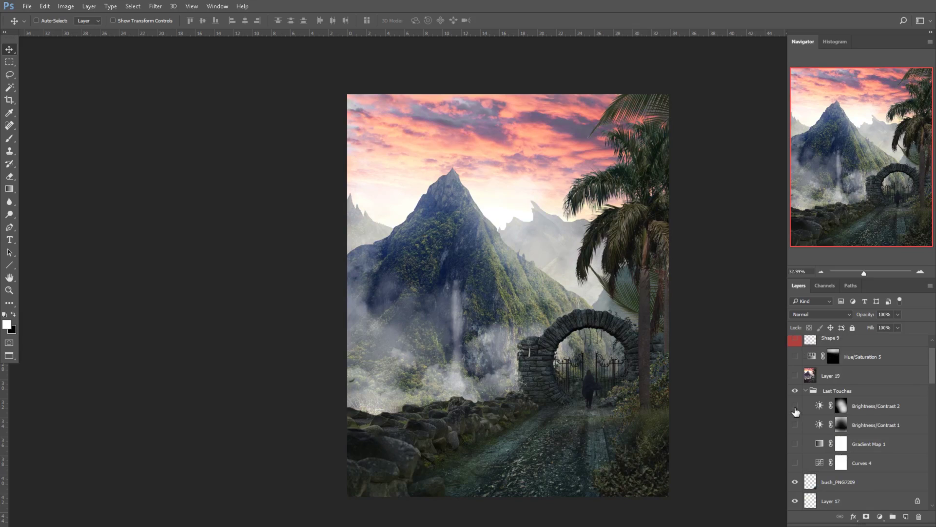
- Show the Last Touches adjustments one after another, from Curves 4 up to Brightness/Contrast 2
left_click(796, 464)
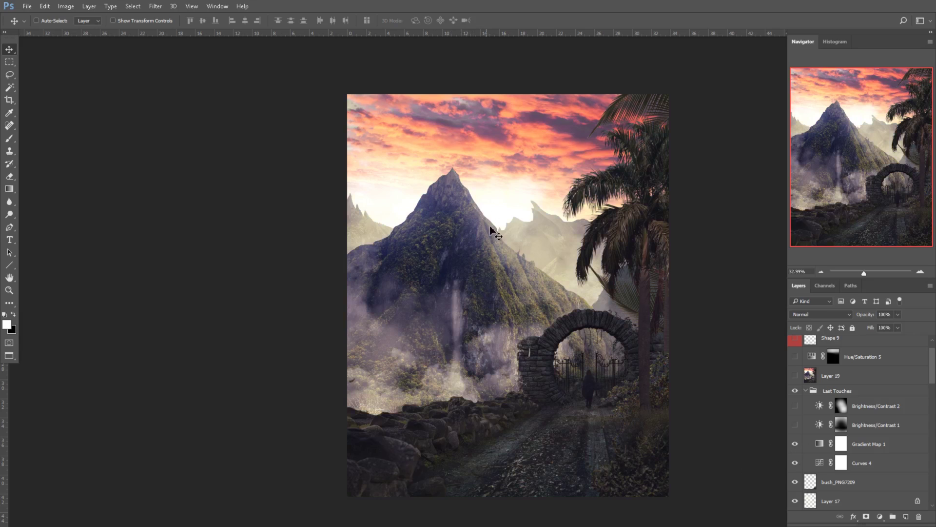
left_click(795, 426)
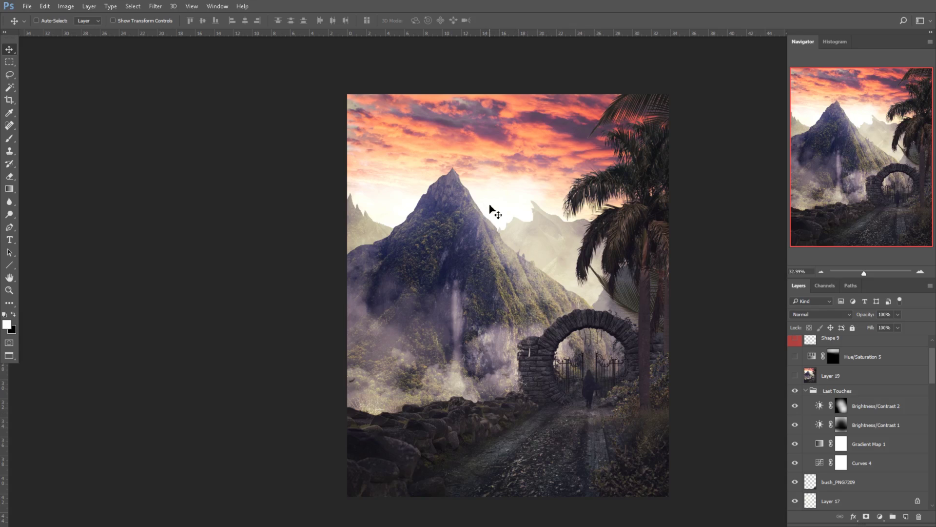
scroll(699, 418, "up", 1)
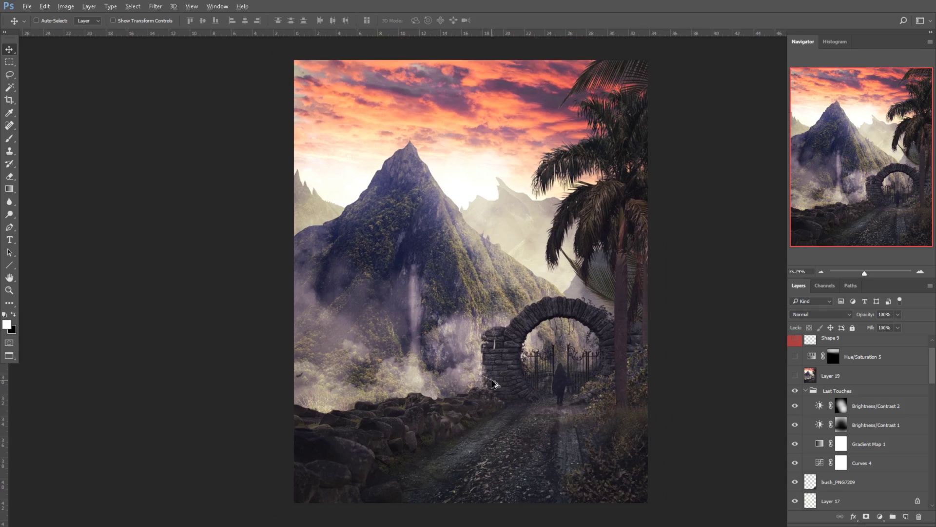
- Show Layer 19 above the Last Touches group and check the whole painting from near and far
scroll(824, 425, "up", 1)
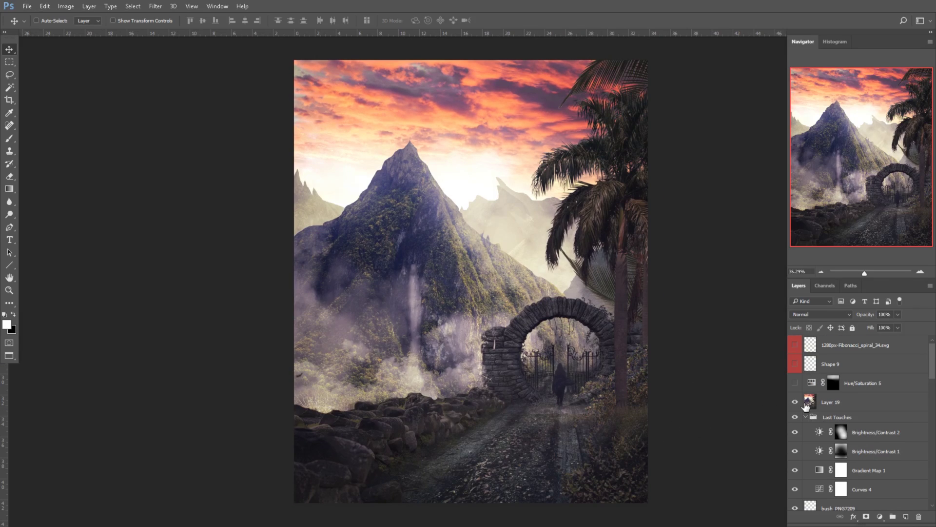
scroll(655, 375, "down", 1)
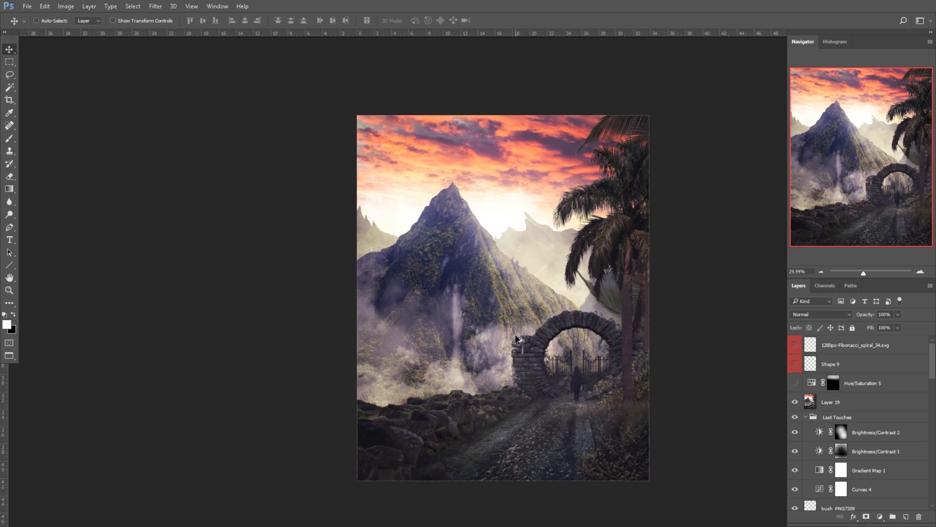
scroll(496, 279, "down", 3)
scroll(561, 297, "down", 1)
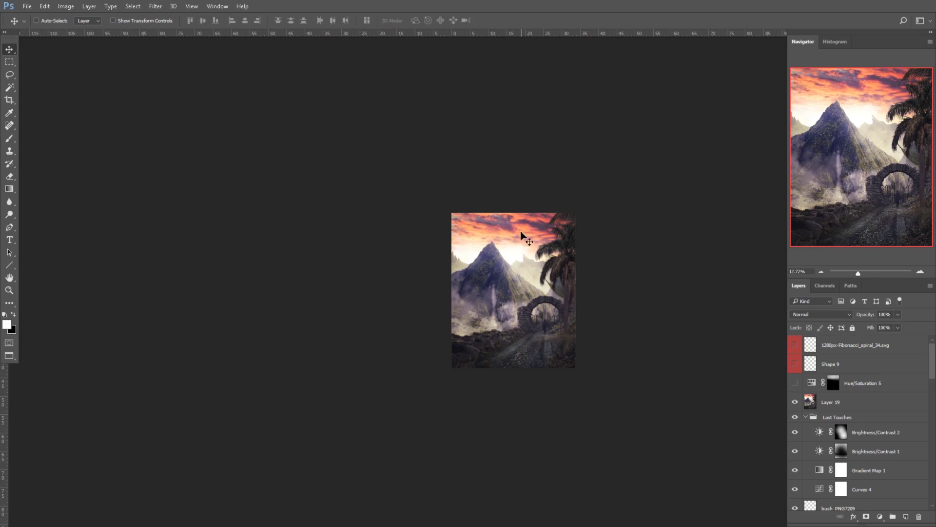
scroll(524, 292, "up", 4)
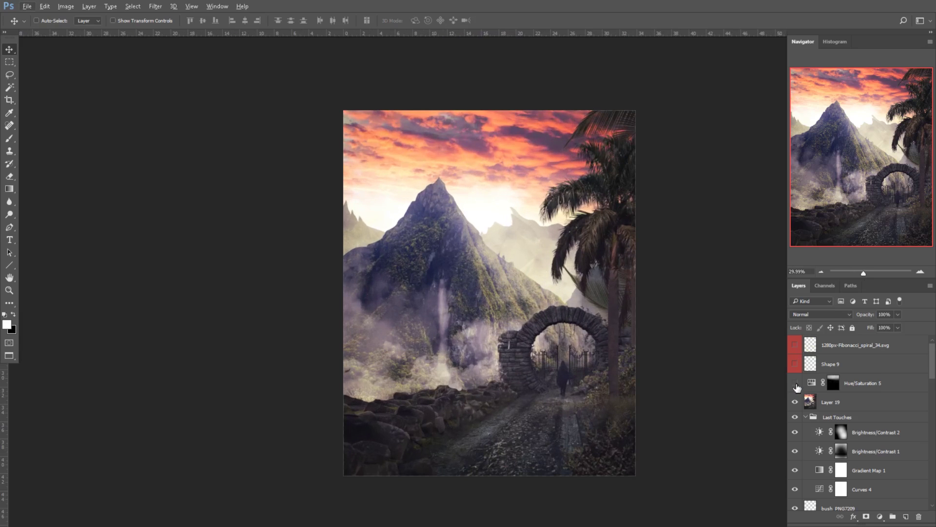
- Show the Hue/Saturation 5 adjustment, compare the sky with and without it, and check the whole painting
left_click(795, 384)
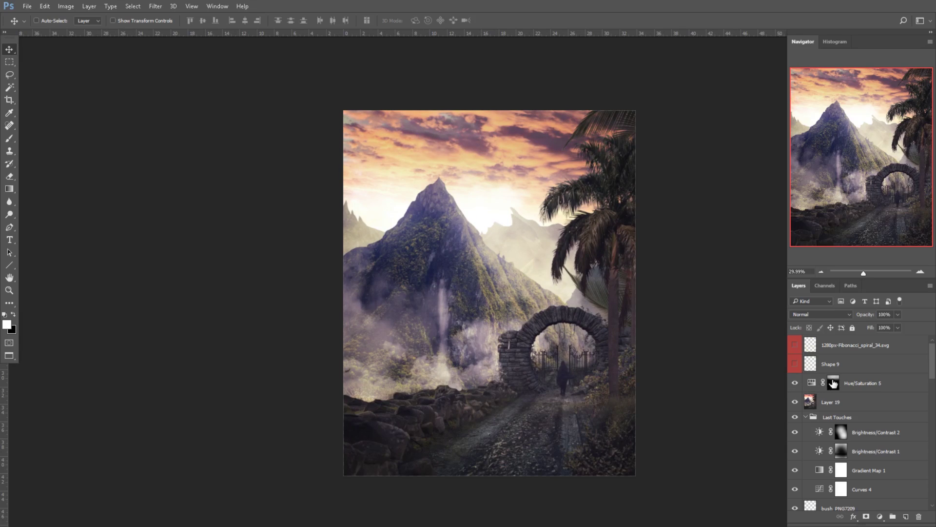
left_click(795, 383)
left_click(795, 383)
scroll(560, 268, "up", 3)
scroll(485, 192, "down", 1)
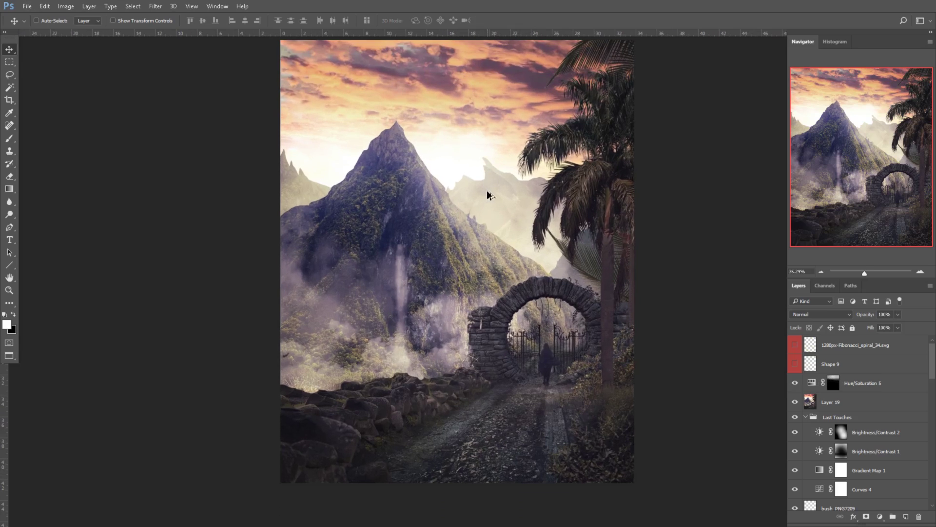
scroll(530, 283, "down", 1)
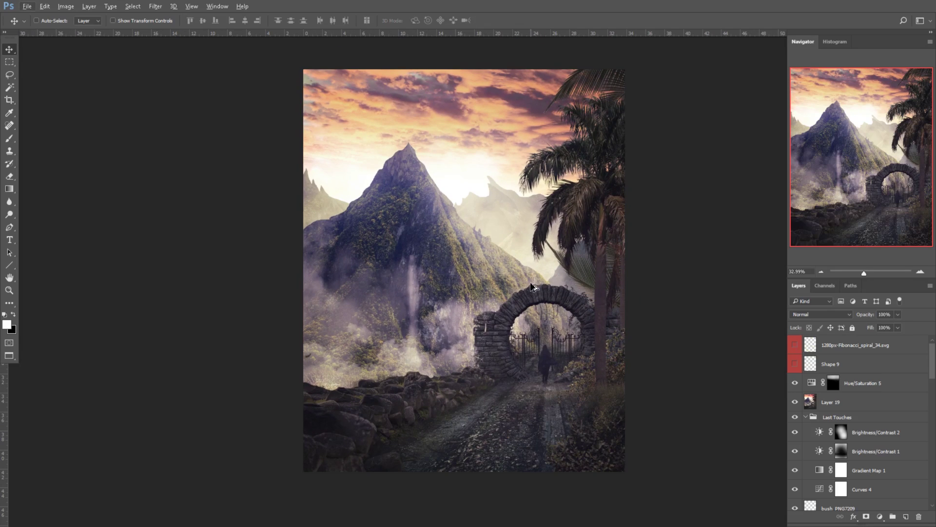